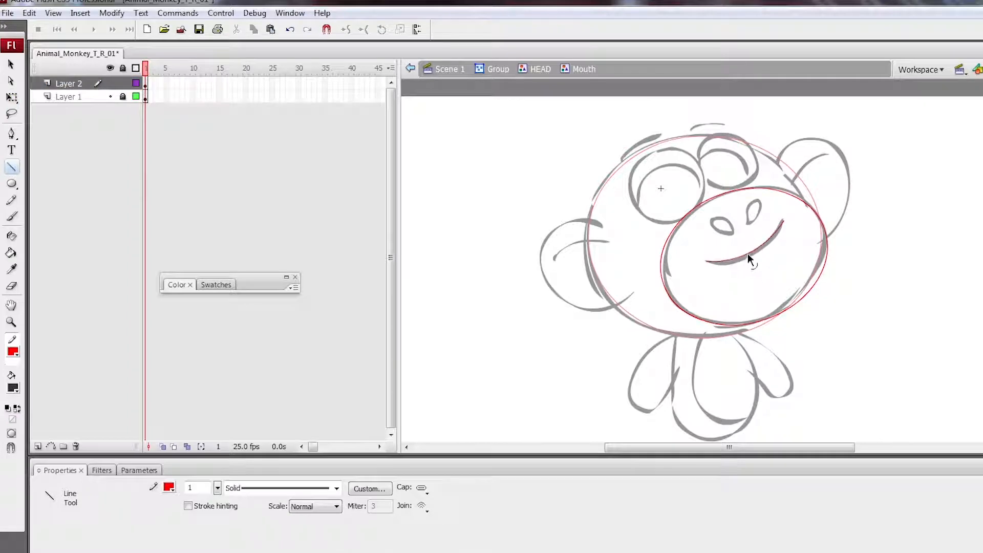
# Step: Add a new layer, lock the layer beneath it, and return from the Mouth symbol to the HEAD symbol
pyautogui.click(38, 447)
pyautogui.click(123, 97)
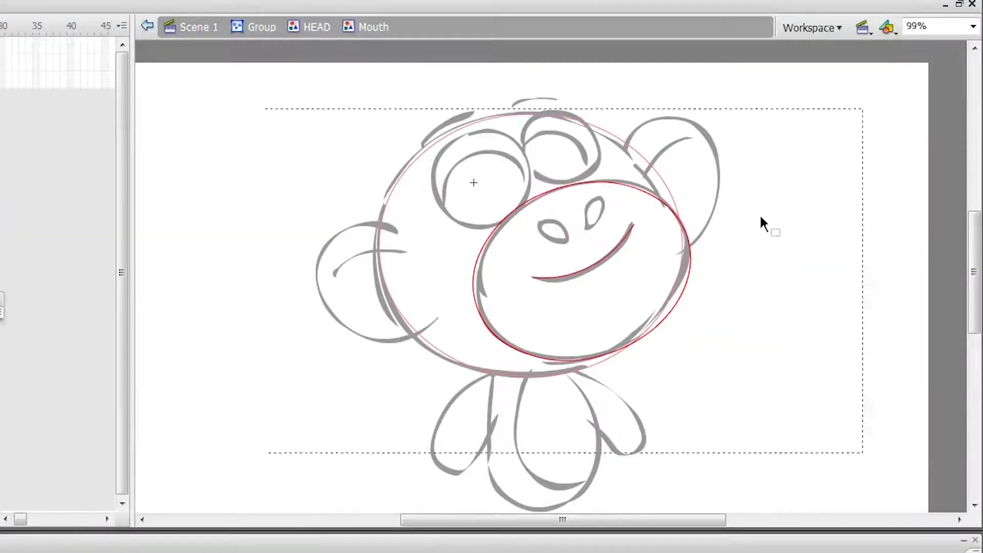
pyautogui.doubleClick(761, 224)
# Step: Draw a dark filled oval over the sketch's left nostril and rotate it to match the sketched tilt
pyautogui.moveTo(542, 222); pyautogui.dragTo(569, 239)
pyautogui.press('q')
pyautogui.doubleClick(565, 238)
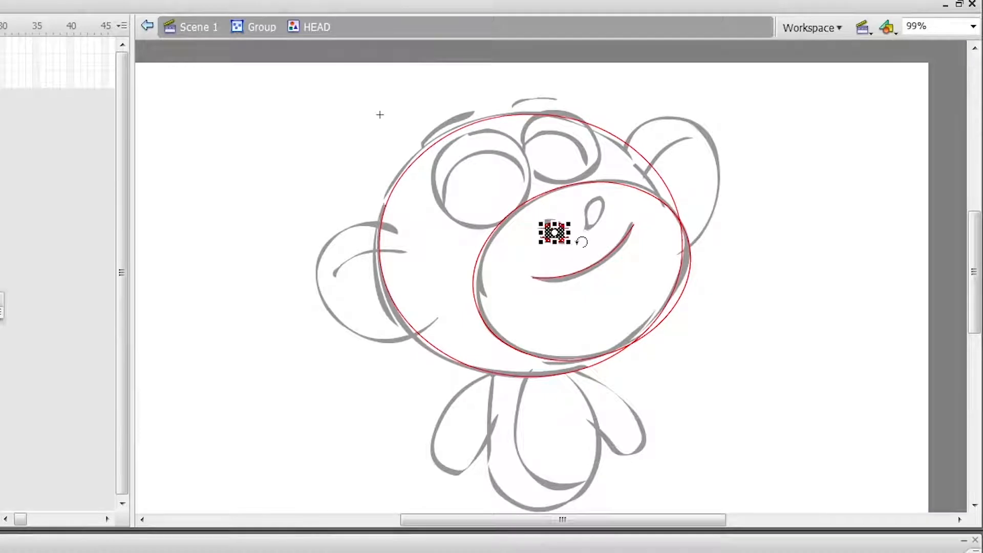
pyautogui.press('z')
pyautogui.moveTo(441, 185); pyautogui.dragTo(654, 360)
pyautogui.press('q')
pyautogui.moveTo(588, 204)
pyautogui.mouseDown()
pyautogui.moveTo(595, 217)
pyautogui.moveTo(575, 231)
pyautogui.mouseUp()
# Step: Scale the nostril oval to 105% and convert it to a graphic symbol named Nose
pyautogui.press('v')
pyautogui.hotkey('ctrl', 'alt', 's')
pyautogui.write('105')
pyautogui.press('Return')
pyautogui.hotkey('ctrl', 'y')
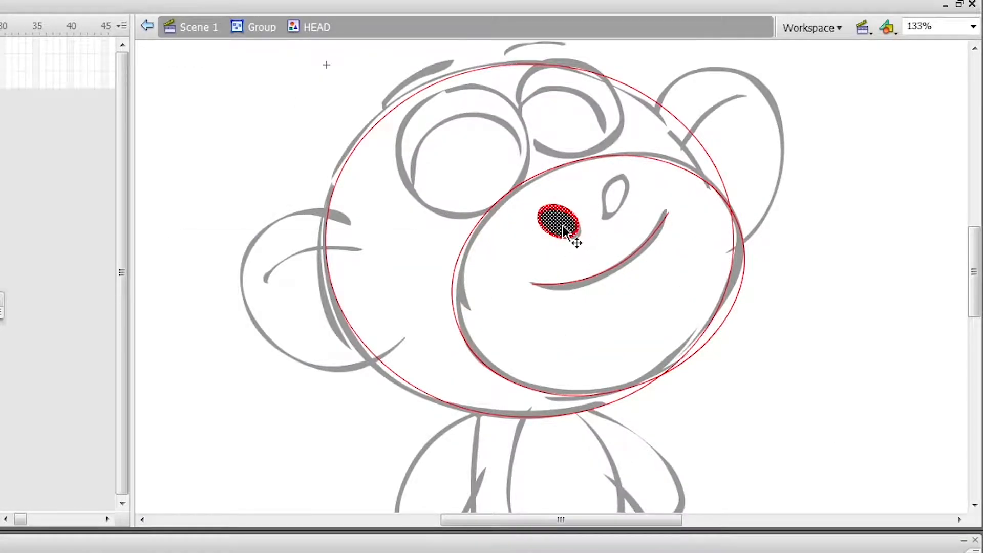
pyautogui.press('F8')
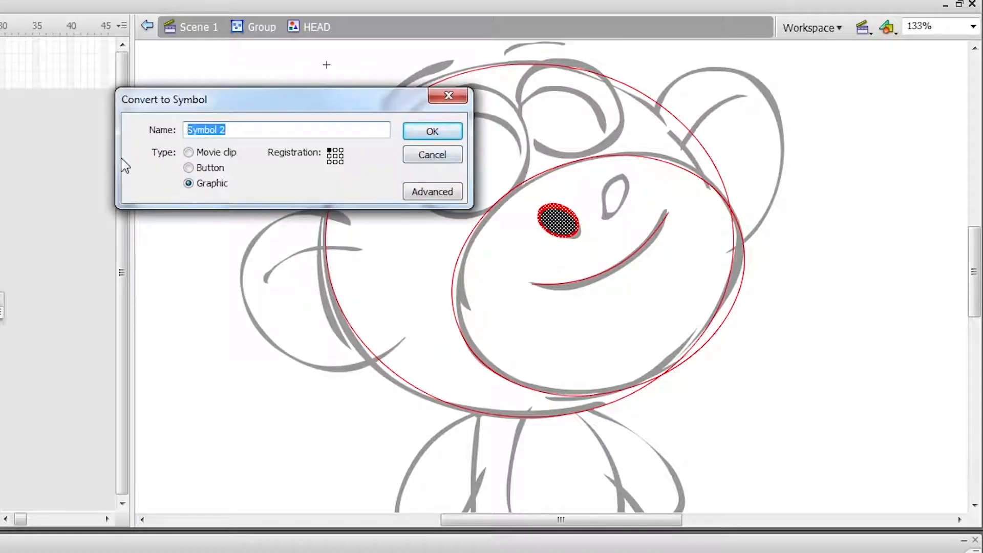
pyautogui.press('Return')
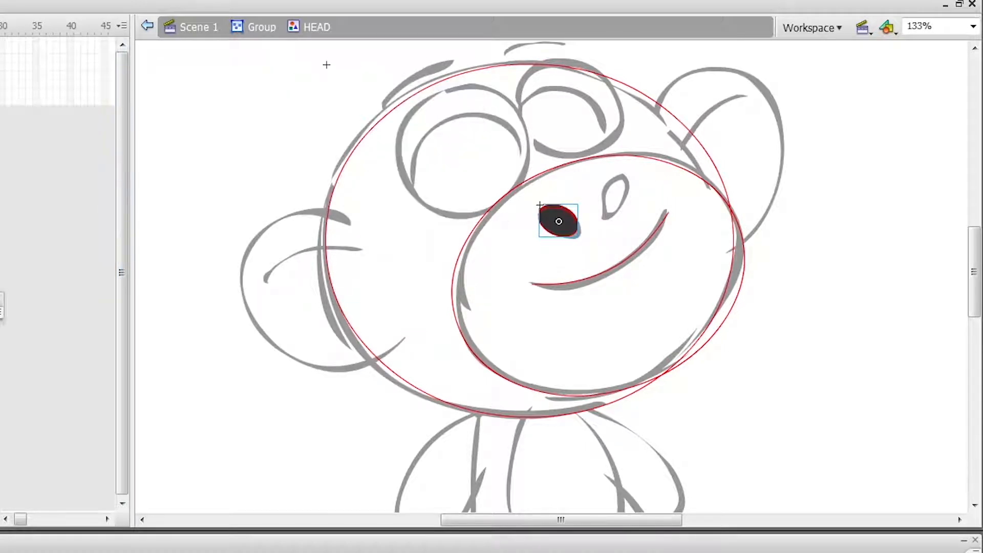
pyautogui.rightClick(570, 237)
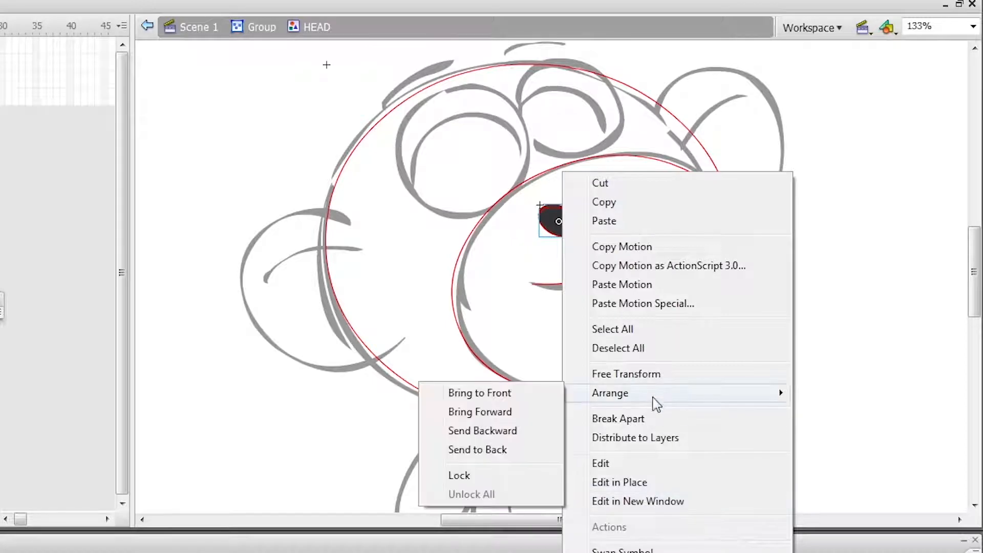
pyautogui.click(654, 499)
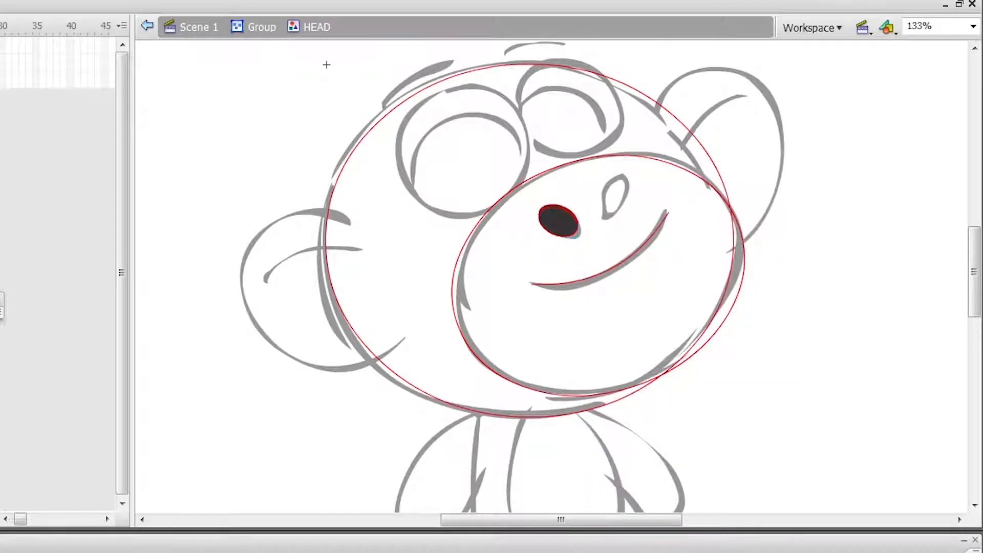
pyautogui.rightClick(492, 207)
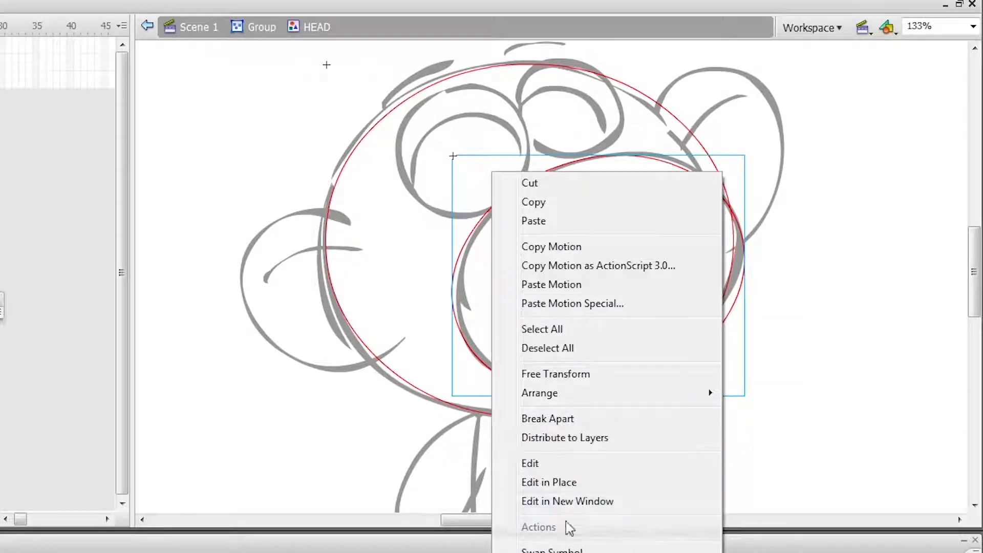
pyautogui.click(528, 417)
pyautogui.rightClick(426, 287)
pyautogui.click(360, 265)
pyautogui.click(461, 255)
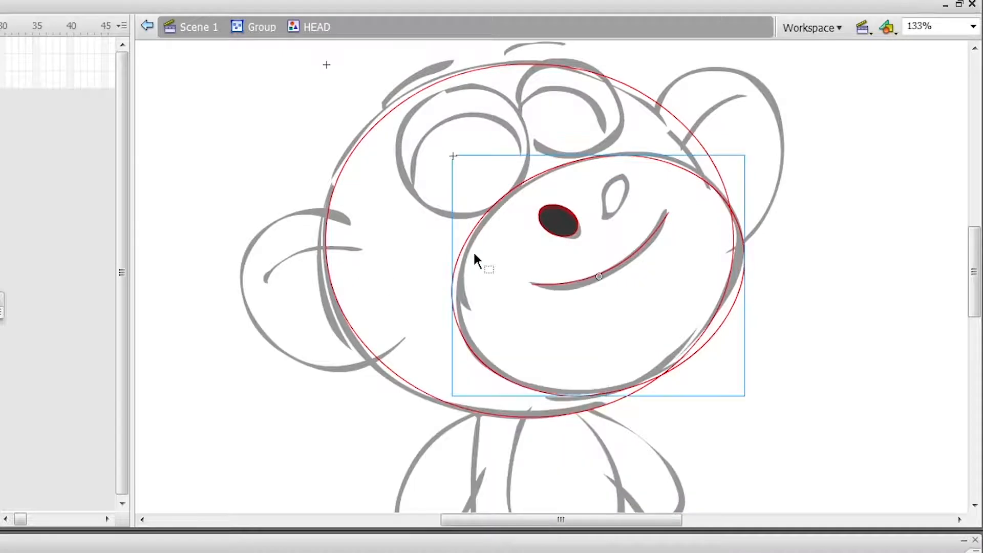
pyautogui.hotkey('ctrl', 'shift', 'd')
pyautogui.hotkey('ctrl', 'z')
pyautogui.hotkey('ctrl', 'a')
pyautogui.click(850, 264)
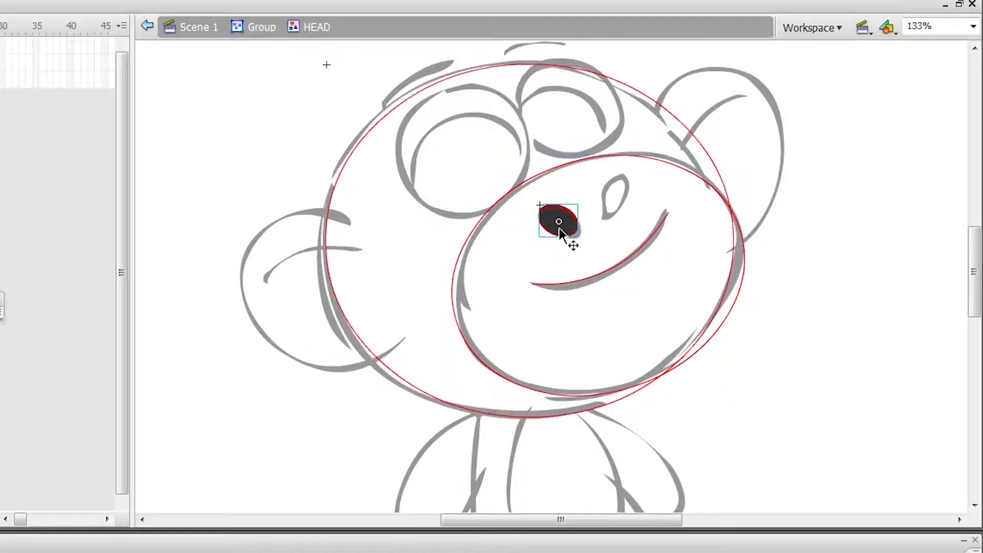
# Step: Place a copy of the Nose symbol over the sketch's second nostril and rotate it to fit
pyautogui.moveTo(564, 233)
pyautogui.mouseDown()
pyautogui.moveTo(618, 205)
pyautogui.moveTo(633, 165)
pyautogui.mouseUp()
pyautogui.moveTo(628, 211); pyautogui.dragTo(630, 207)
pyautogui.moveTo(568, 227); pyautogui.dragTo(573, 229)
pyautogui.click(619, 202)
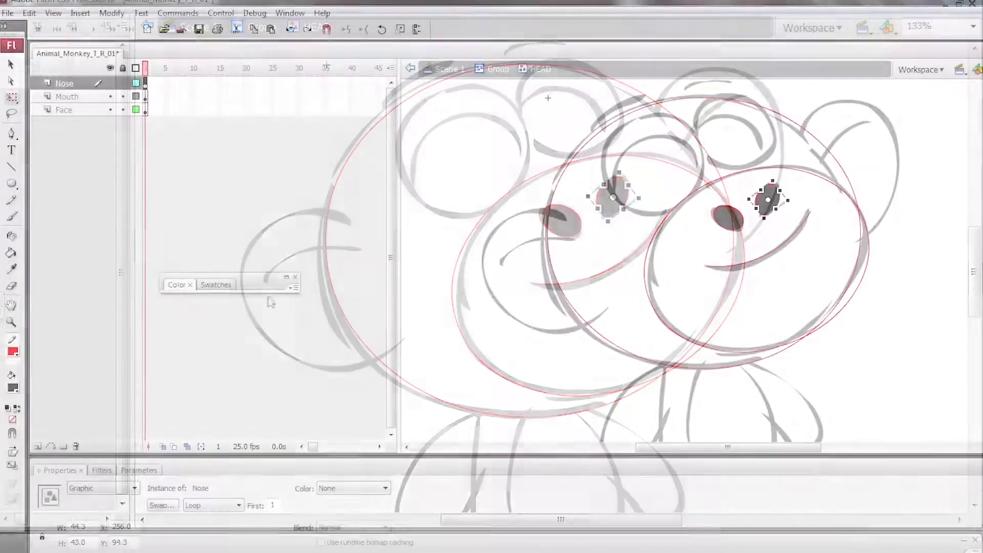
# Step: Distribute both nostril symbols to their own layers and lock every layer except the empty Layer 7
pyautogui.press('v')
pyautogui.keyDown('shift'); pyautogui.click(735, 228); pyautogui.keyUp('shift')
pyautogui.hotkey('ctrl', 'shift', 'd')
pyautogui.click(105, 109)
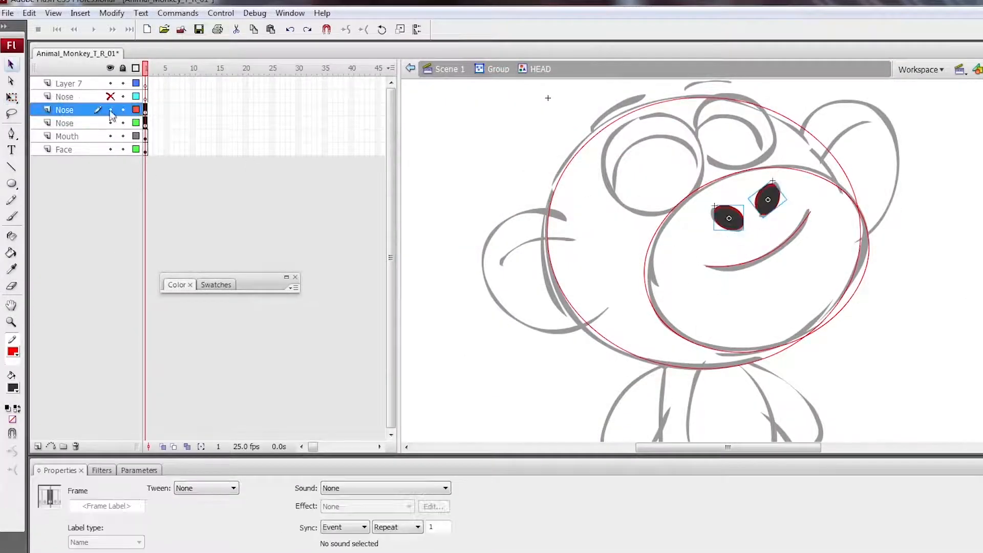
pyautogui.click(100, 97)
pyautogui.click(146, 87)
# Step: Draw an oval about 114 by 110 px over the larger sketched eye and delete its fill, keeping the outline
pyautogui.press('o')
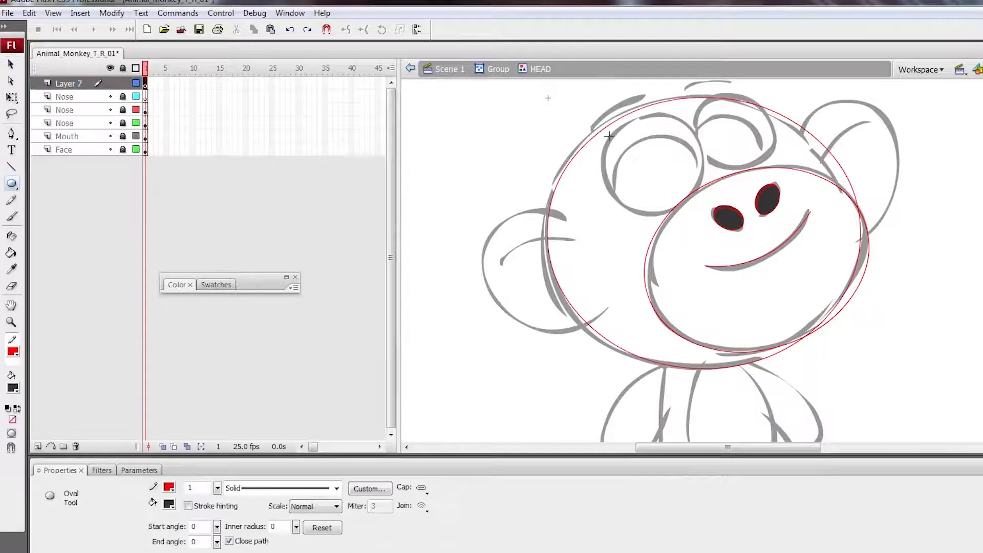
pyautogui.moveTo(702, 212); pyautogui.dragTo(704, 212)
pyautogui.keyDown('ctrl'); pyautogui.click(668, 201); pyautogui.keyUp('ctrl')
pyautogui.press('Delete')
pyautogui.keyDown('ctrl'); pyautogui.click(652, 212); pyautogui.keyUp('ctrl')
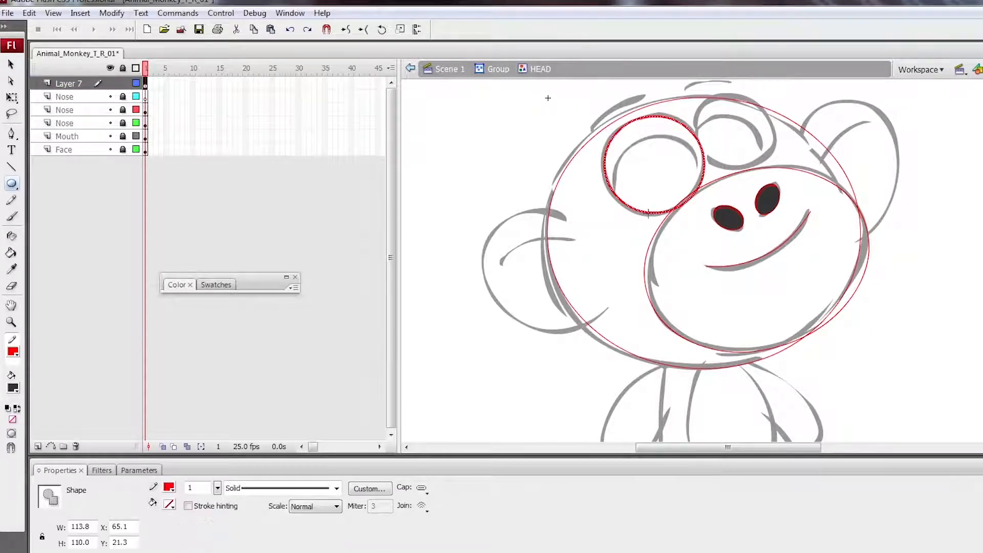
# Step: Convert the larger eye's outline to a graphic symbol named Eye_R and open it for editing
pyautogui.press('F8')
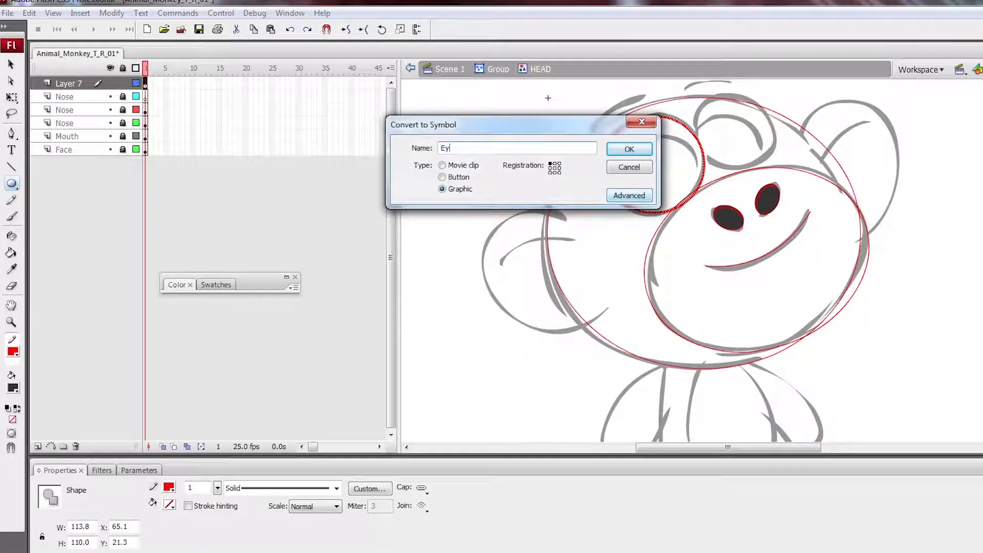
pyautogui.click(629, 152)
pyautogui.keyDown('ctrl'); pyautogui.doubleClick(703, 173); pyautogui.keyUp('ctrl')
# Step: Add a second layer inside Eye_R and extend both layers' frames to frame 31
pyautogui.click(38, 446)
pyautogui.moveTo(193, 85); pyautogui.dragTo(304, 98)
pyautogui.press('F5')
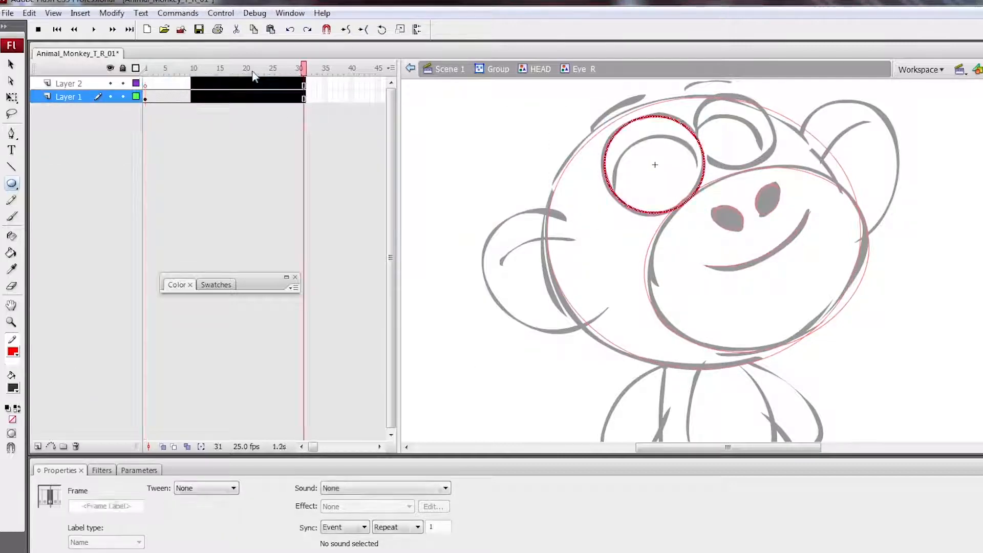
pyautogui.moveTo(253, 72); pyautogui.dragTo(146, 72)
pyautogui.keyDown('ctrl'); pyautogui.click(635, 249); pyautogui.keyUp('ctrl')
pyautogui.click(70, 84)
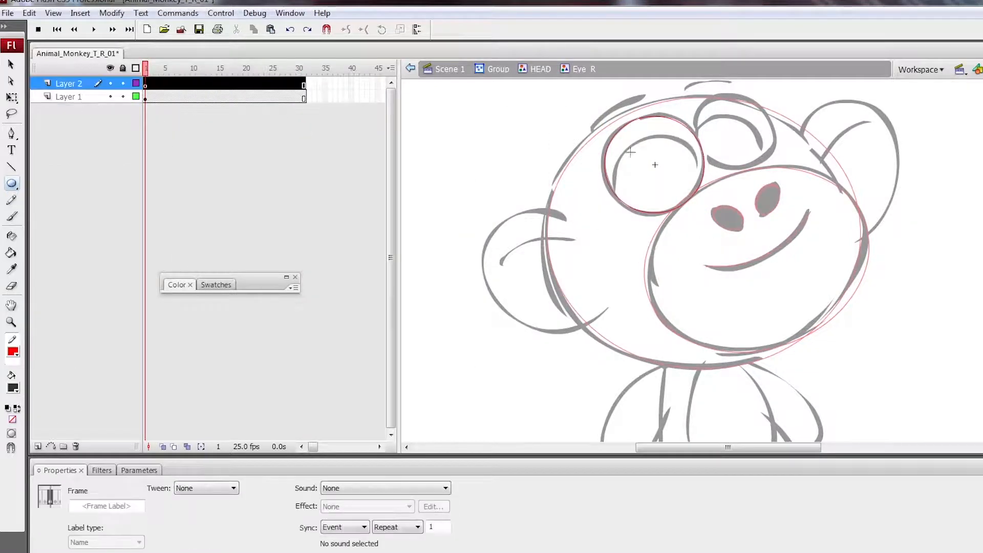
# Step: Draw a circle on Layer 2 over the sketch's inner eye curve, remove its fill, and return to the HEAD symbol
pyautogui.moveTo(616, 142); pyautogui.dragTo(707, 237)
pyautogui.keyDown('ctrl'); pyautogui.doubleClick(658, 192); pyautogui.keyUp('ctrl')
pyautogui.moveTo(658, 193); pyautogui.dragTo(655, 184)
pyautogui.keyDown('ctrl'); pyautogui.click(704, 214); pyautogui.keyUp('ctrl')
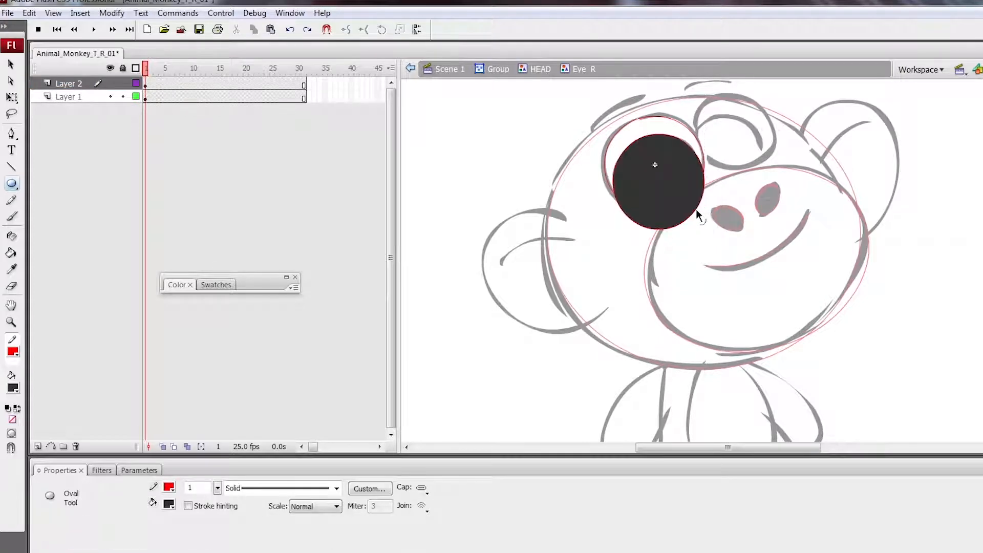
pyautogui.hotkey('ctrl', 'a')
pyautogui.press('Delete')
pyautogui.keyDown('ctrl'); pyautogui.doubleClick(750, 191); pyautogui.keyUp('ctrl')
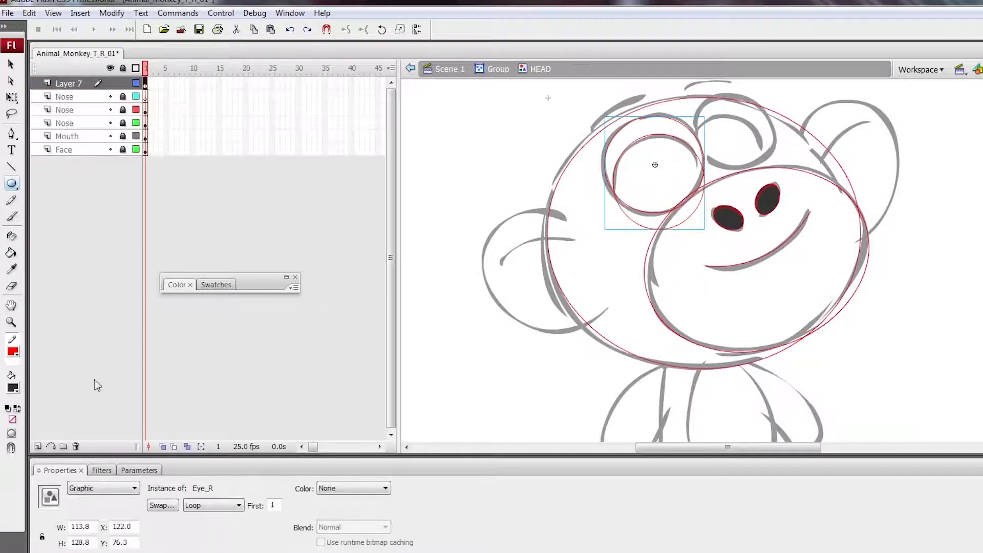
# Step: Distribute Eye_R to its own layer and draw a filled oval about 94 by 92 px over the smaller eye
pyautogui.hotkey('ctrl', 'shift', 'd')
pyautogui.moveTo(694, 92); pyautogui.dragTo(776, 172)
pyautogui.keyDown('ctrl'); pyautogui.doubleClick(750, 153); pyautogui.keyUp('ctrl')
# Step: Convert the smaller eye's oval to a graphic symbol named EYE_L and open it for editing
pyautogui.press('F8')
pyautogui.write('EYE_')
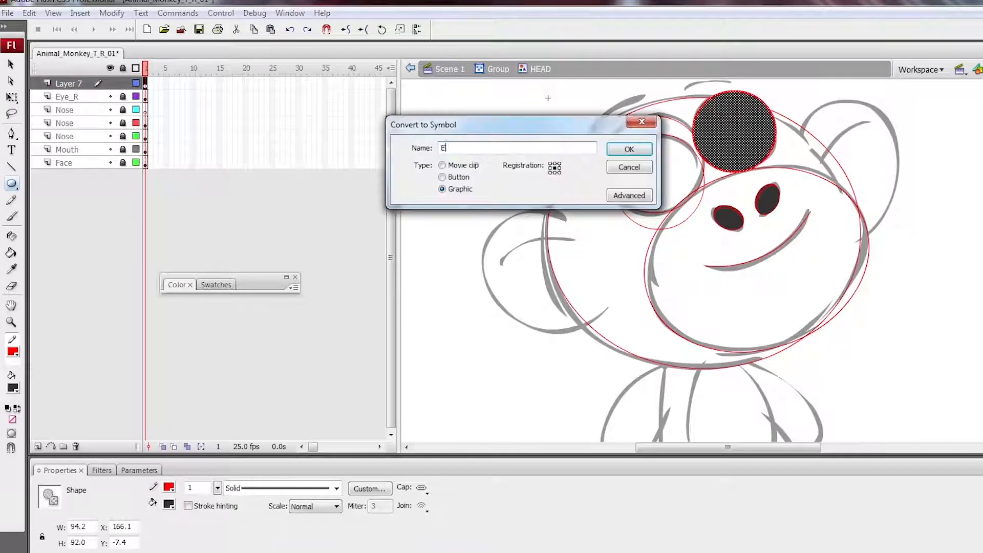
pyautogui.write('L')
pyautogui.press('Return')
pyautogui.keyDown('ctrl'); pyautogui.doubleClick(773, 156); pyautogui.keyUp('ctrl')
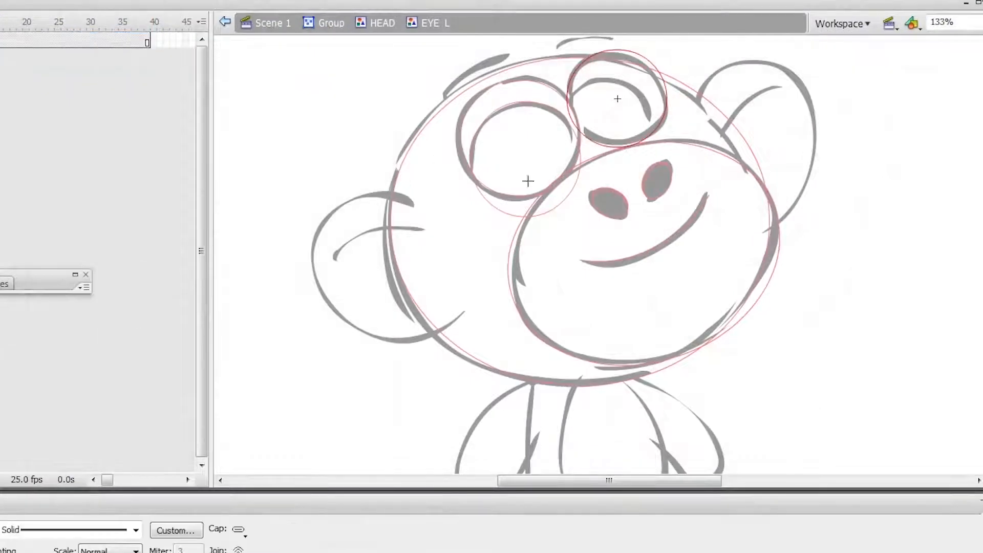
# Step: Resize and reposition the EYE_L outline so it follows the smaller sketched eye
pyautogui.click(642, 145)
pyautogui.moveTo(668, 49); pyautogui.dragTo(666, 52)
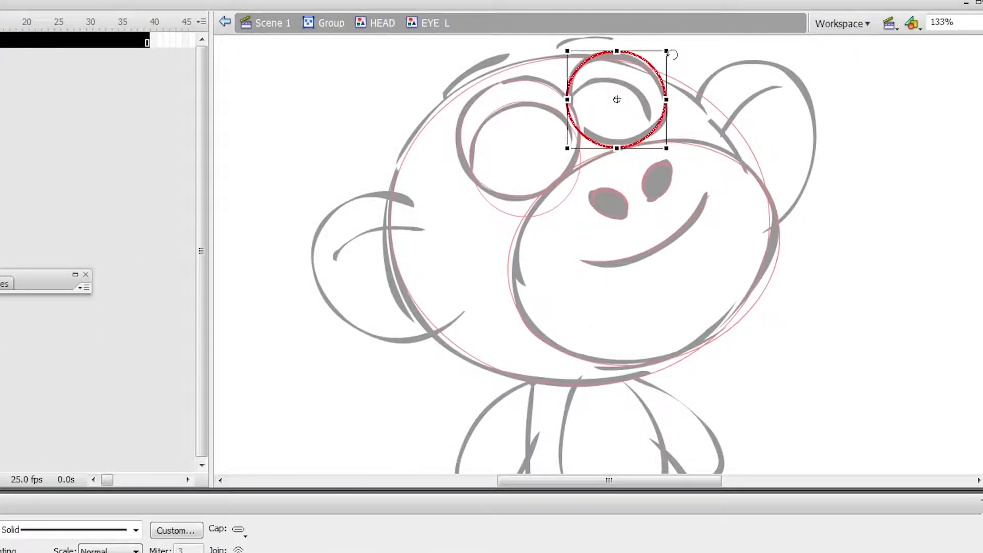
pyautogui.moveTo(590, 141); pyautogui.dragTo(592, 138)
pyautogui.moveTo(669, 49); pyautogui.dragTo(652, 69)
# Step: Add a layer in EYE_L, draw an inner eye circle on it, and delete the circle's fill
pyautogui.click(0, 479)
pyautogui.press('o')
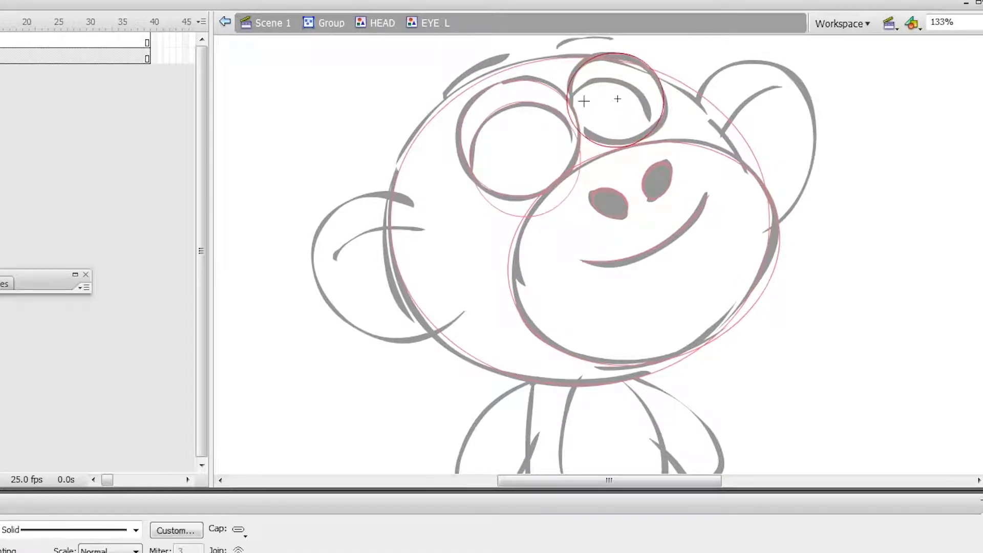
pyautogui.moveTo(573, 87)
pyautogui.mouseDown()
pyautogui.moveTo(655, 178)
pyautogui.moveTo(648, 174)
pyautogui.mouseUp()
pyautogui.hotkey('ctrl', 'z')
pyautogui.press('v')
pyautogui.click(618, 163)
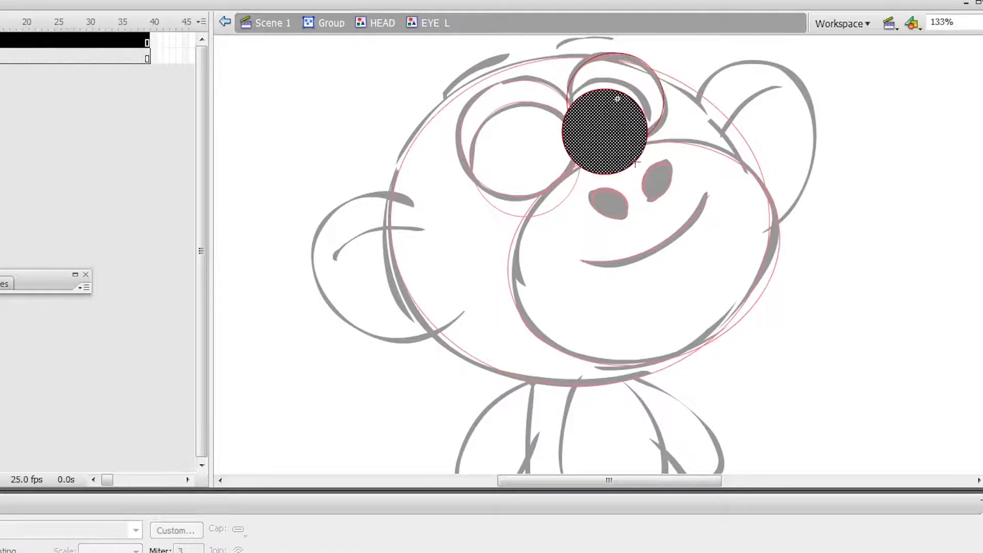
pyautogui.press('Delete')
# Step: Scale the inner eye outline to 105%, align it with the sketched curve, and return to the HEAD symbol
pyautogui.click(642, 160)
pyautogui.click(642, 159)
pyautogui.hotkey('ctrl', 'alt', 's')
pyautogui.write('105')
pyautogui.press('Return')
pyautogui.moveTo(641, 111); pyautogui.dragTo(643, 102)
pyautogui.doubleClick(391, 58)
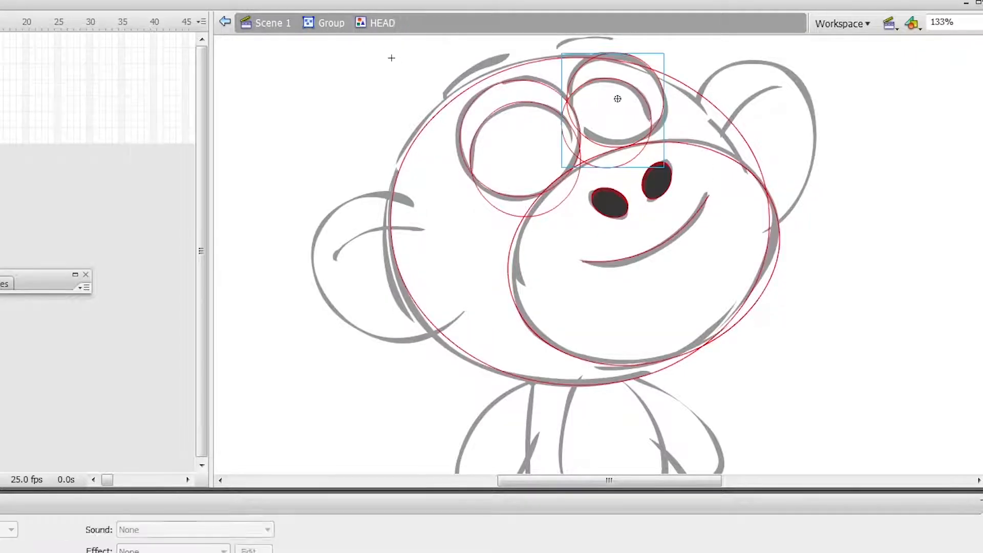
# Step: Add a layer in HEAD and draw a line over the larger eye's eyebrow, bending it to the sketched curve
pyautogui.click(0, 480)
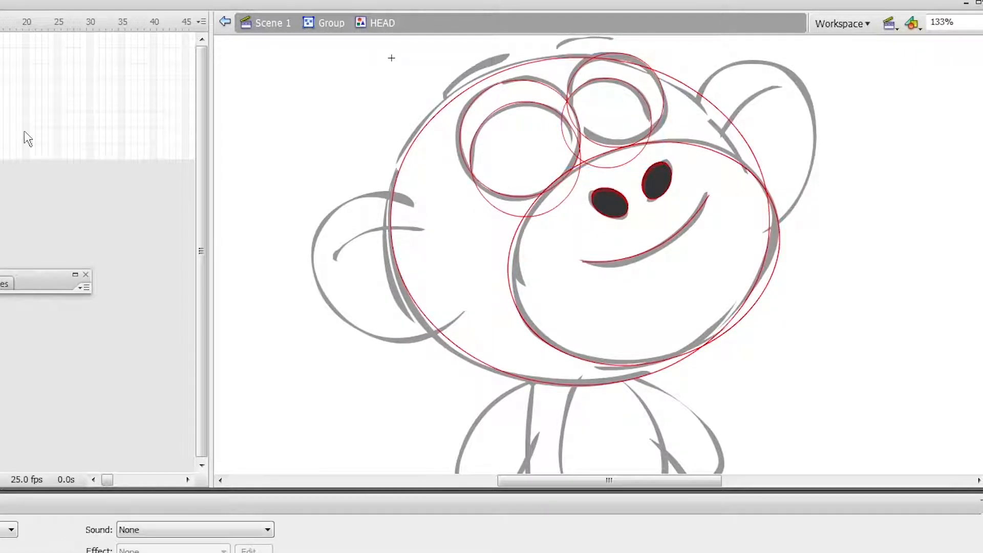
pyautogui.press('o')
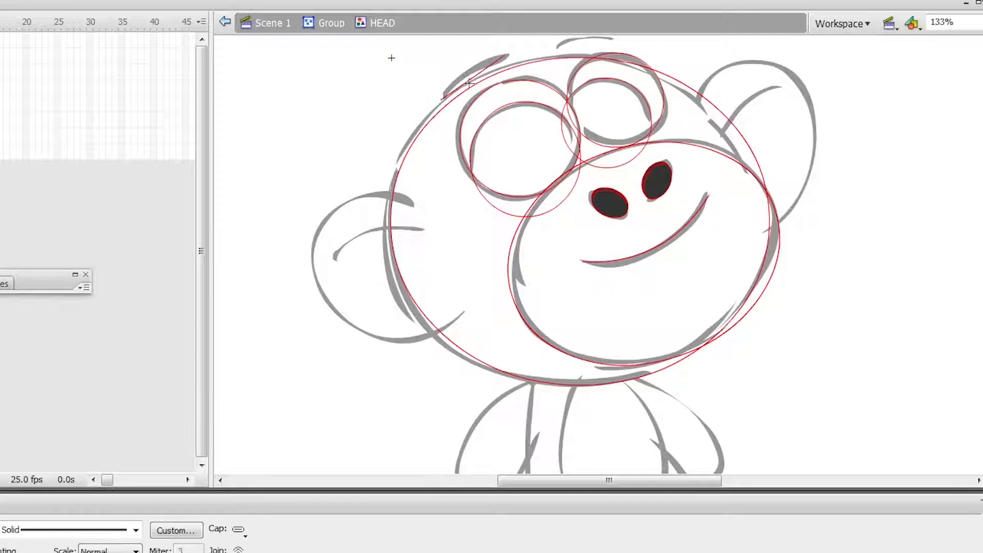
pyautogui.press('v')
pyautogui.moveTo(469, 81); pyautogui.dragTo(471, 72)
pyautogui.click(471, 70)
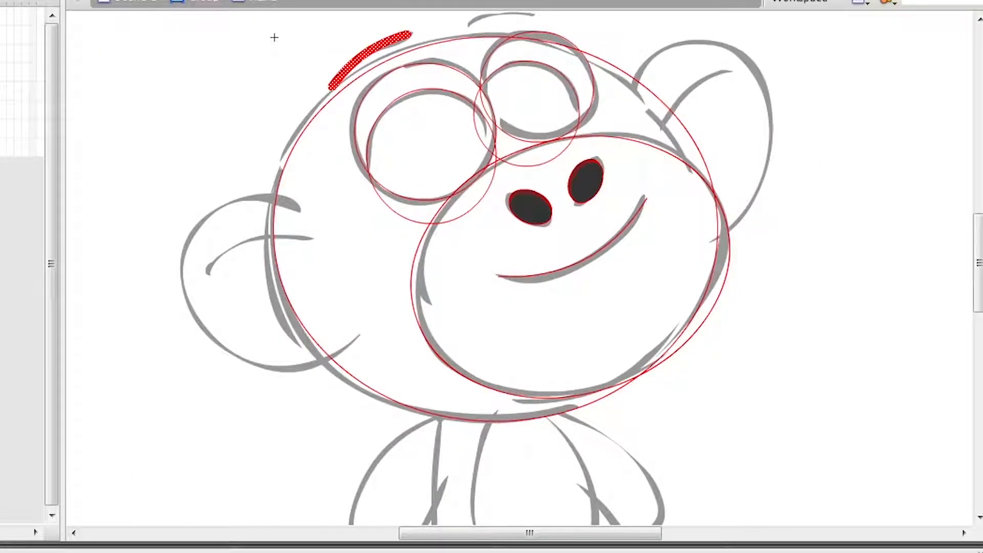
# Step: Adjust the thick eyebrow stroke's end points and curvature to match the sketch
pyautogui.click(340, 96)
pyautogui.moveTo(335, 91); pyautogui.dragTo(346, 82)
pyautogui.moveTo(412, 36); pyautogui.dragTo(419, 36)
pyautogui.moveTo(385, 49); pyautogui.dragTo(384, 46)
pyautogui.click(384, 47)
pyautogui.moveTo(365, 94); pyautogui.dragTo(320, 134)
pyautogui.click(339, 147)
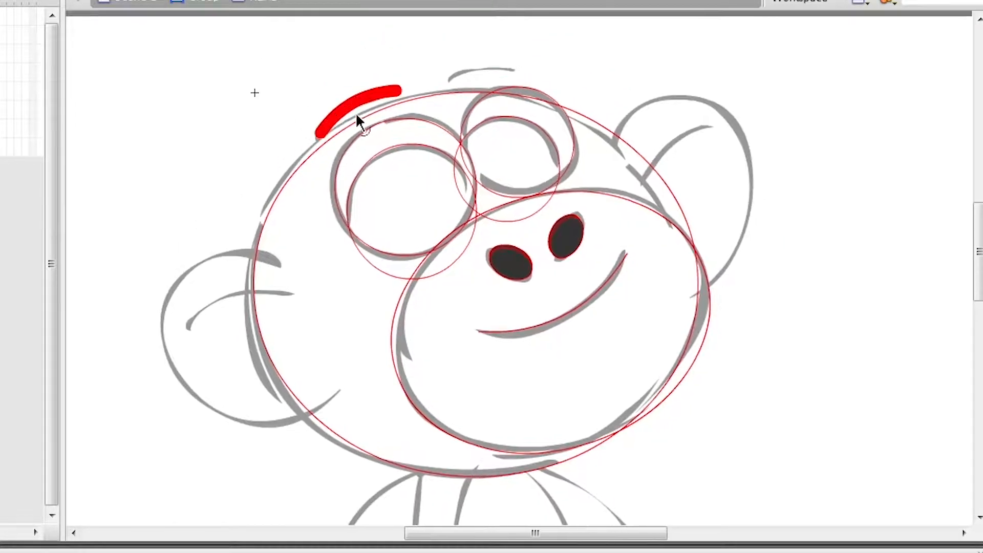
# Step: Convert the finished eyebrow stroke to a graphic symbol named Eye_brow_R
pyautogui.click(354, 107)
pyautogui.press('F8')
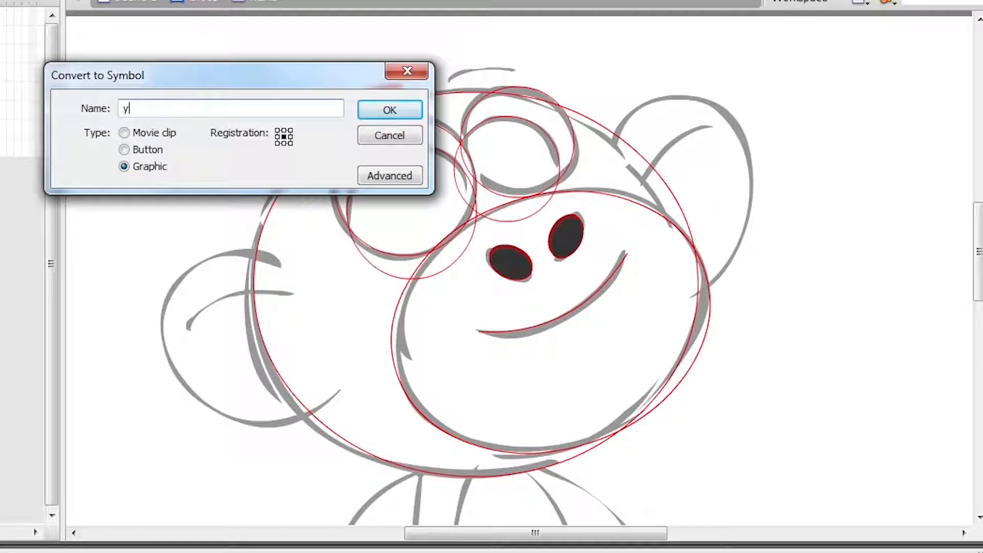
pyautogui.write('Eye_brow_R')
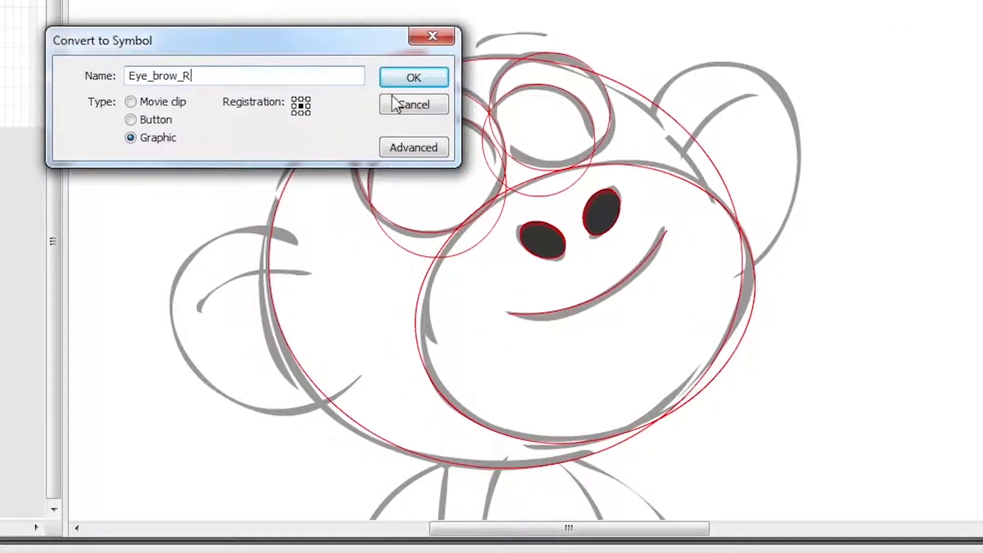
pyautogui.press('Return')
# Step: Open the Eye_brow_R symbol to inspect its stroke and transform box, and return to the HEAD symbol
pyautogui.press('q')
pyautogui.doubleClick(384, 68)
pyautogui.click(382, 69)
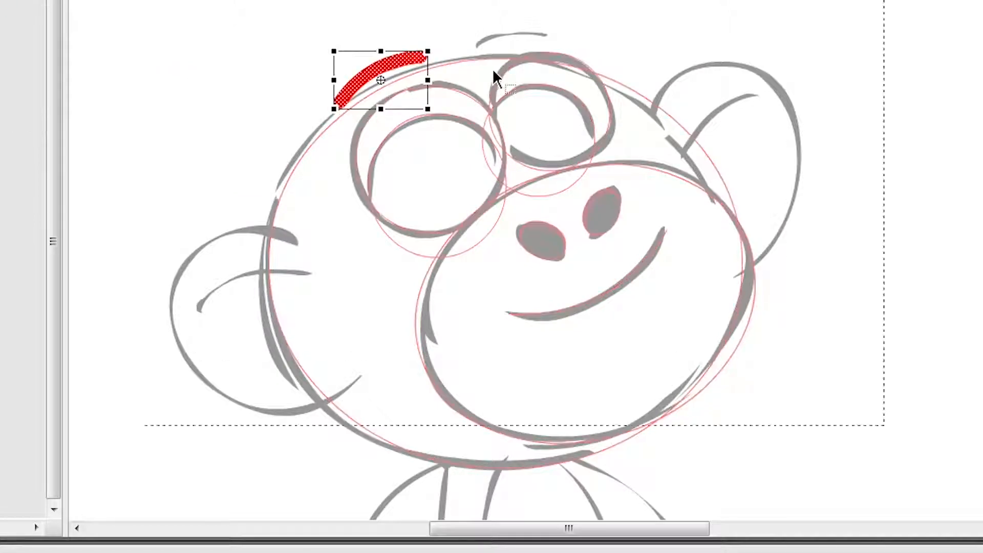
pyautogui.doubleClick(268, 59)
pyautogui.click(270, 58)
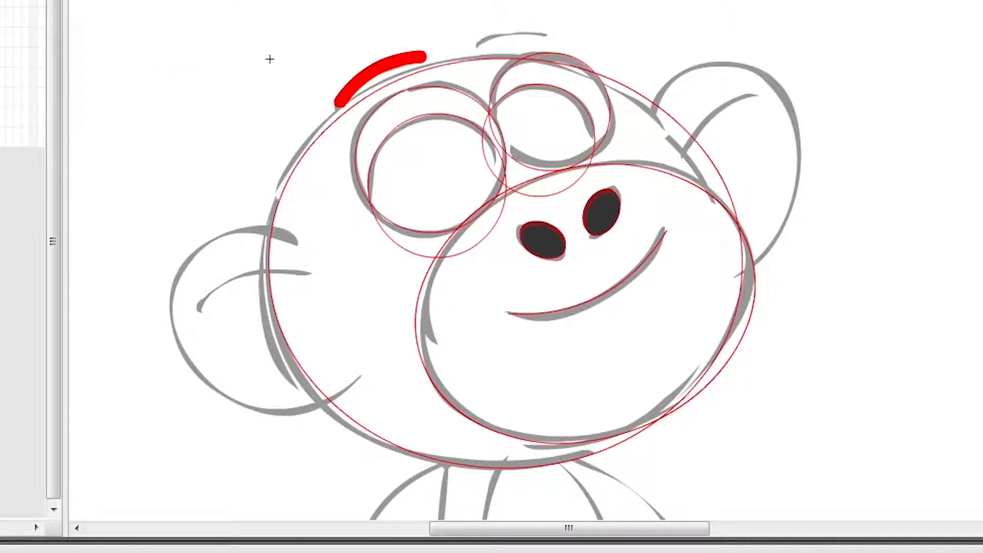
# Step: Finish the thick stroke over the smaller eye's eyebrow, convert it to a graphic symbol named Eye_brow_L, and lock its layer
pyautogui.moveTo(546, 38); pyautogui.dragTo(569, 37)
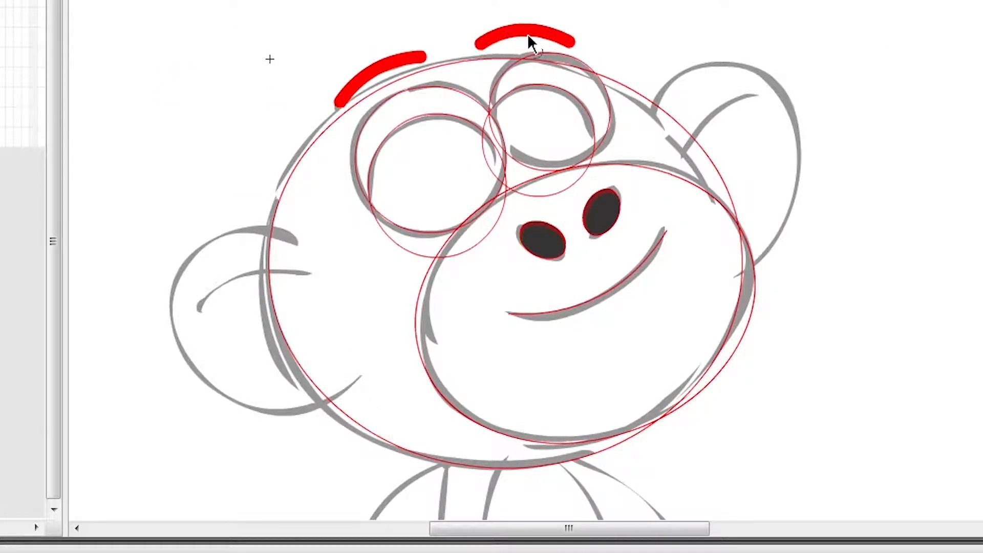
pyautogui.click(529, 37)
pyautogui.press('F8')
pyautogui.write('Eye_brow_L')
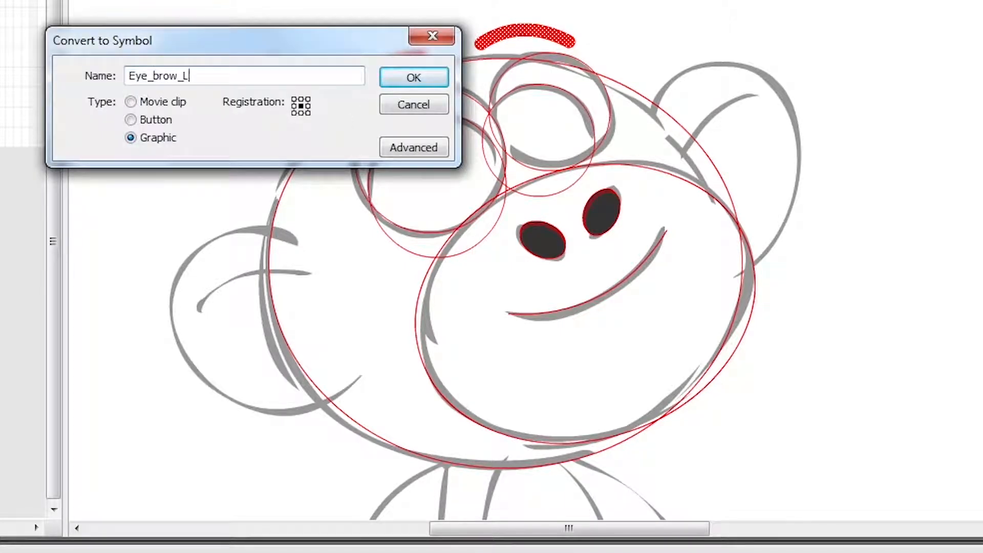
pyautogui.click(413, 80)
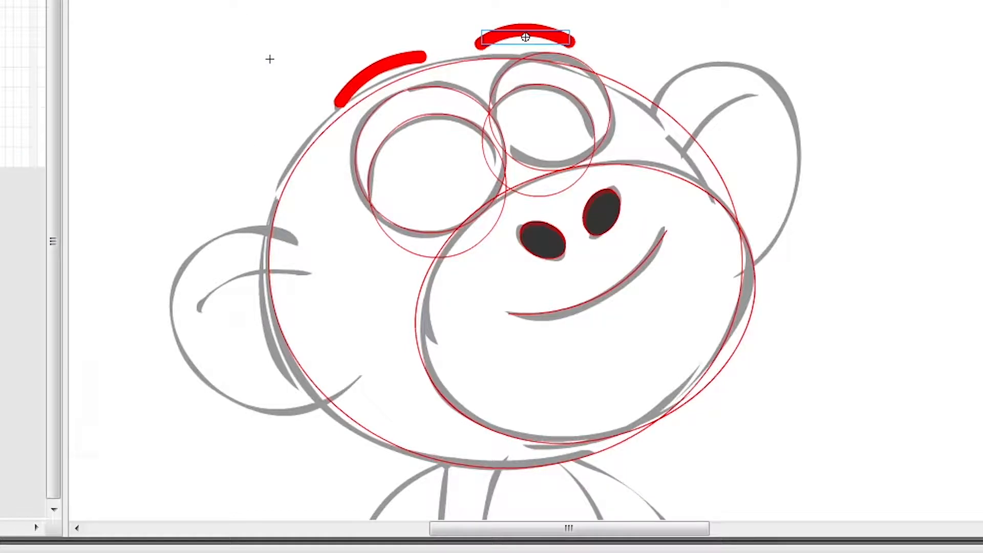
pyautogui.click(123, 83)
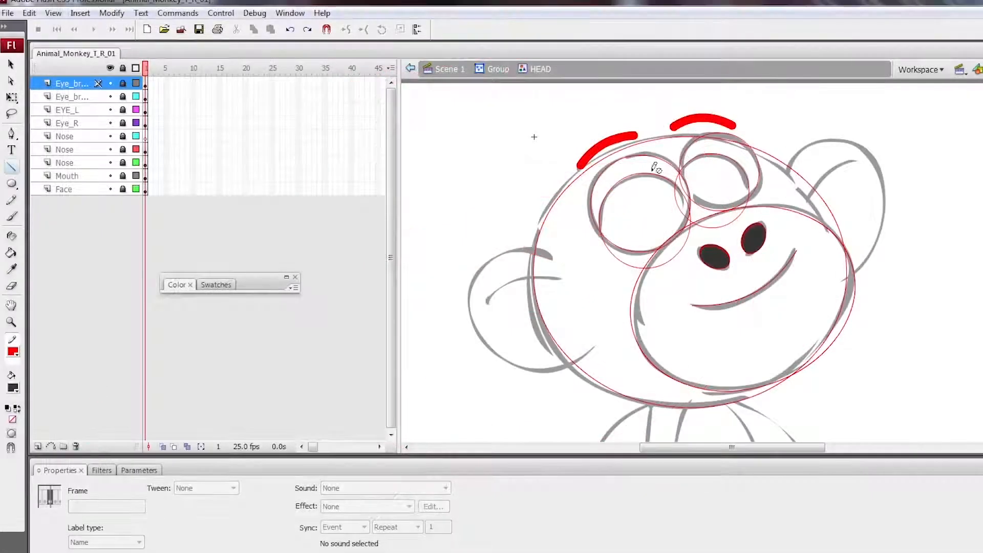
# Step: Step out of and back into the HEAD symbol, and delete its empty extra Nose layer
pyautogui.doubleClick(885, 247)
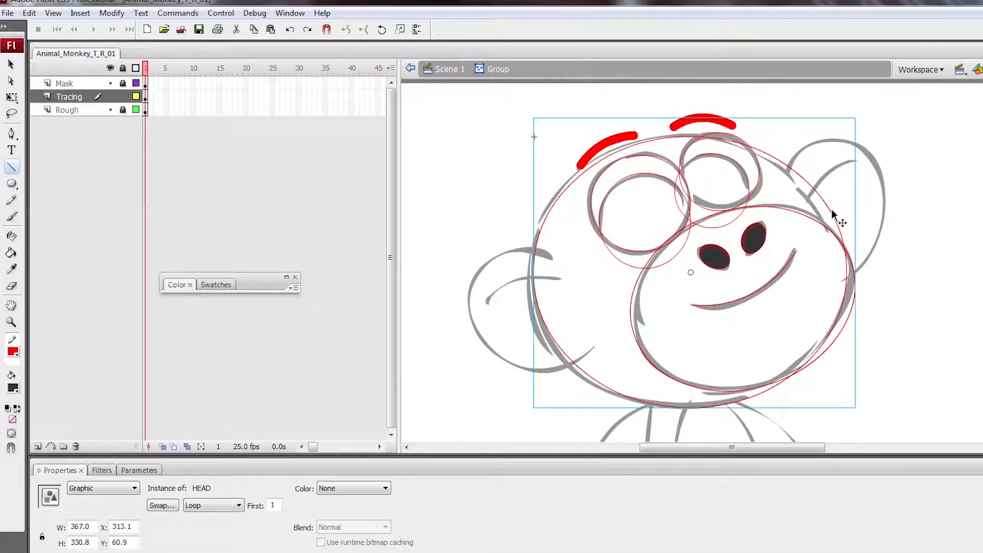
pyautogui.doubleClick(834, 218)
pyautogui.click(127, 137)
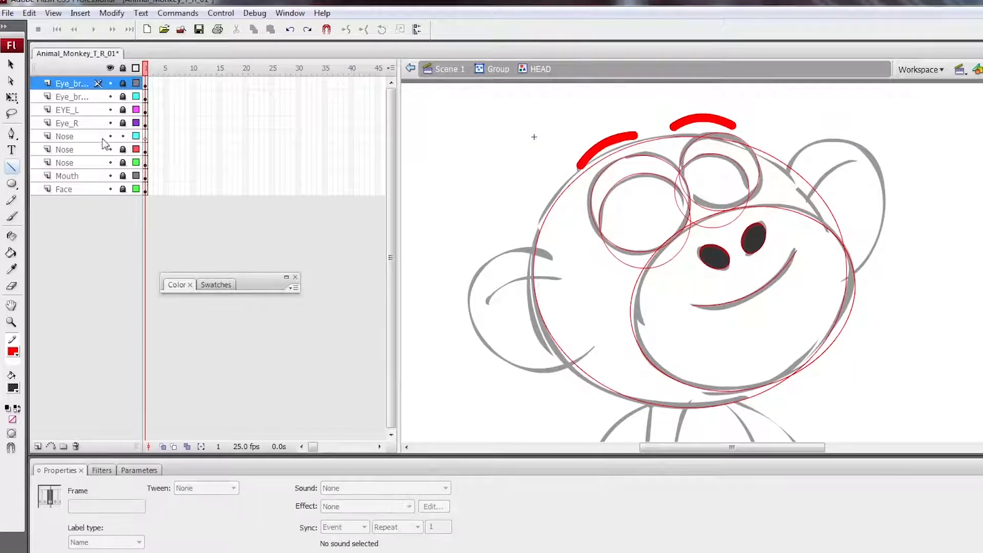
pyautogui.click(75, 446)
# Step: Add a layer above the eyebrows and draw an oval about 152 by 136 px over the sketched lower-left ear
pyautogui.click(96, 86)
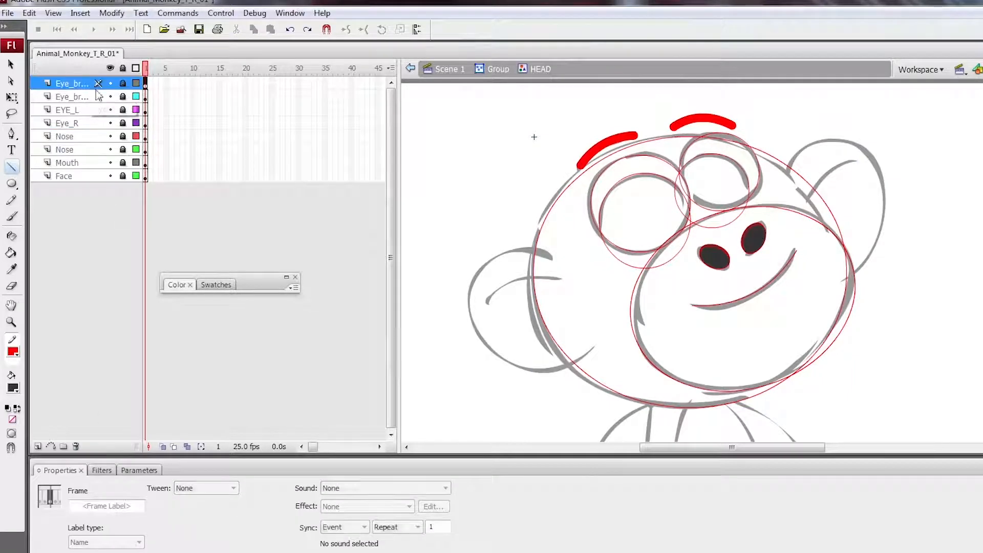
pyautogui.click(38, 446)
pyautogui.click(16, 187)
pyautogui.moveTo(476, 257); pyautogui.dragTo(608, 375)
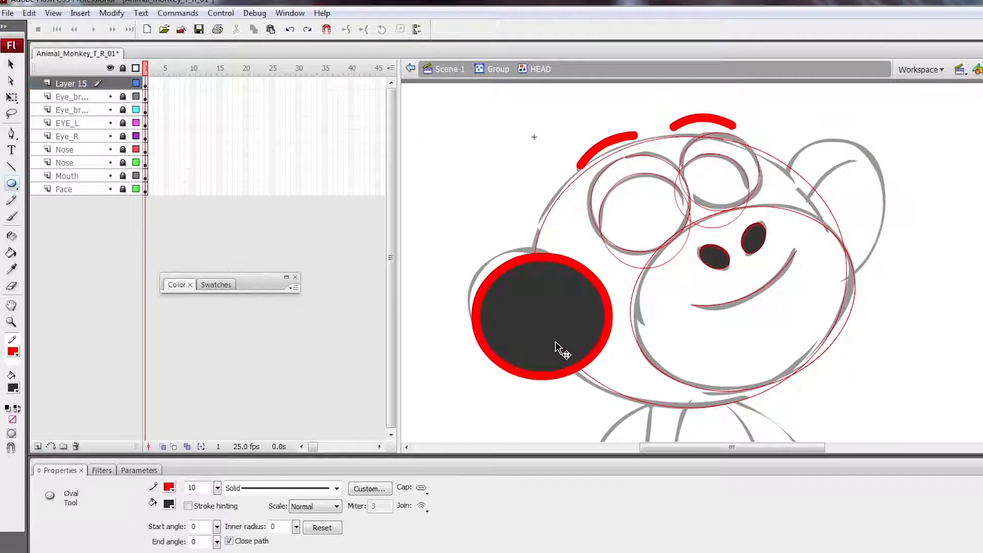
# Step: Change the ear oval's thick outline to a hairline and delete its dark fill
pyautogui.keyDown('ctrl'); pyautogui.click(557, 342); pyautogui.keyUp('ctrl')
pyautogui.keyDown('ctrl'); pyautogui.click(609, 330); pyautogui.keyUp('ctrl')
pyautogui.moveTo(449, 229); pyautogui.dragTo(654, 430)
pyautogui.click(335, 488)
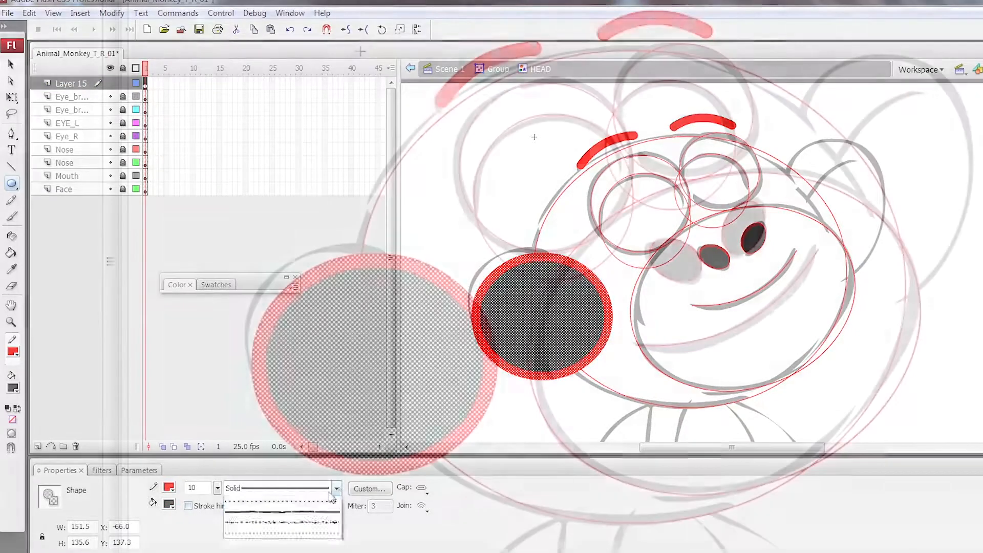
pyautogui.click(328, 499)
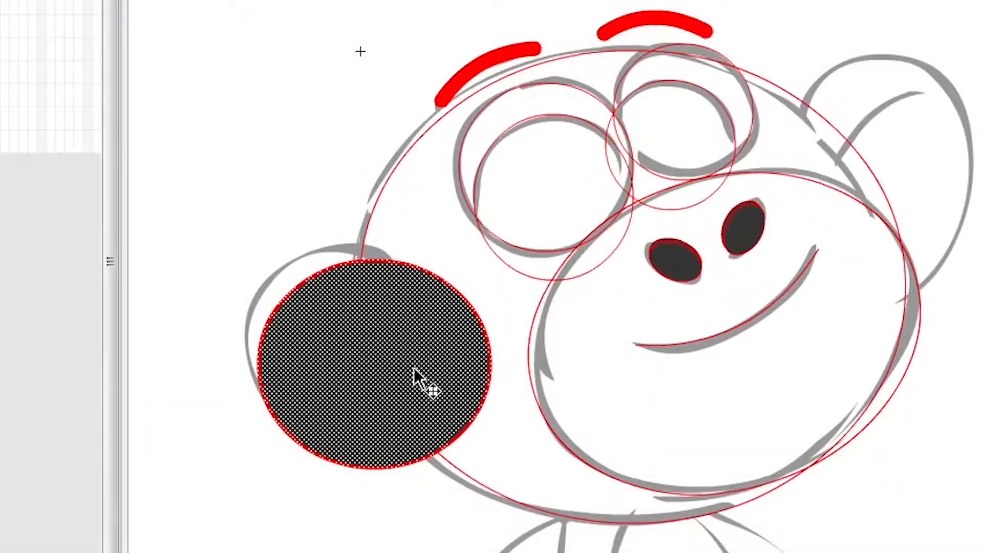
pyautogui.press('Escape')
pyautogui.click(439, 383)
pyautogui.press('Delete')
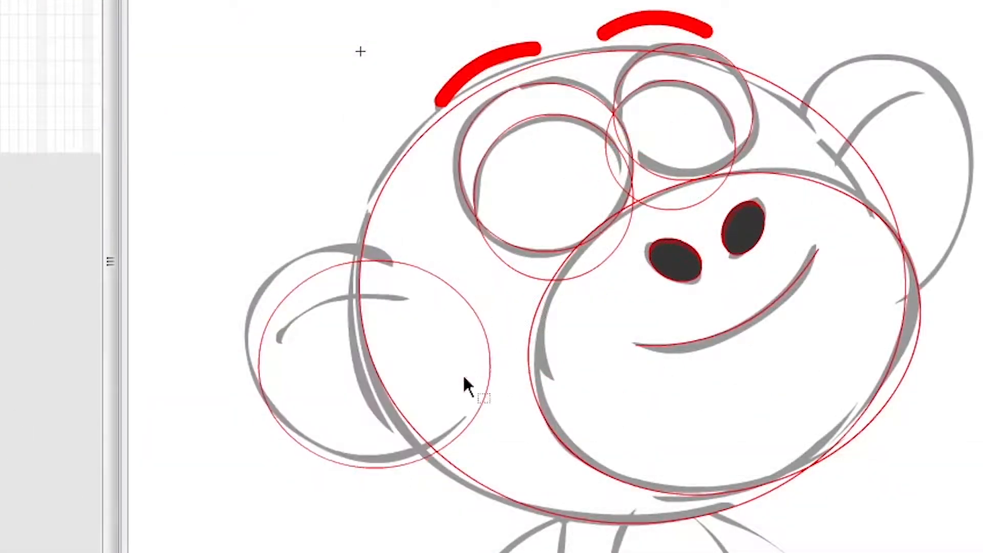
# Step: Move, resize and slightly rotate the ear oval so it matches the sketched lower-left ear
pyautogui.click(458, 290)
pyautogui.press('q')
pyautogui.moveTo(375, 260); pyautogui.dragTo(378, 253)
pyautogui.moveTo(451, 282); pyautogui.dragTo(438, 269)
pyautogui.moveTo(481, 346); pyautogui.dragTo(486, 346)
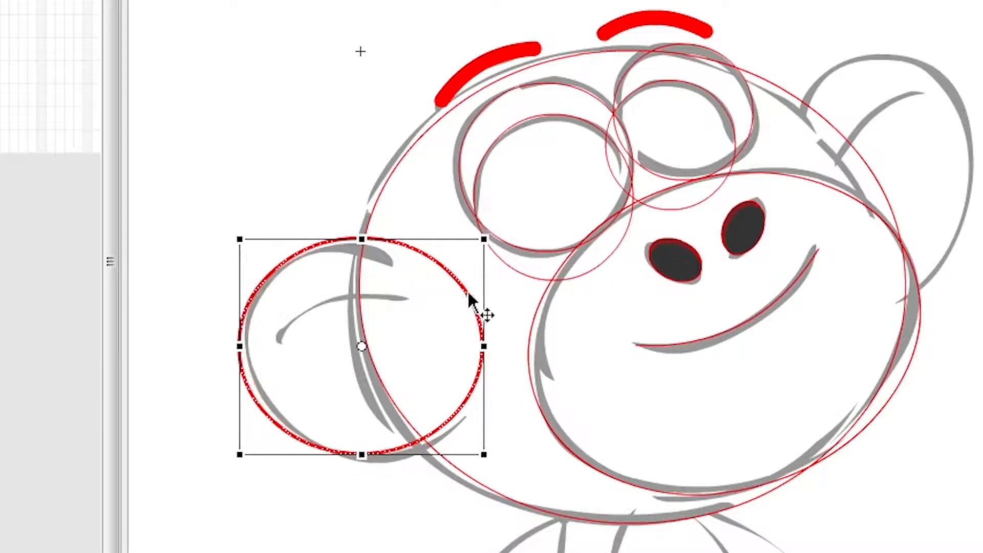
pyautogui.moveTo(468, 293); pyautogui.dragTo(477, 298)
pyautogui.moveTo(371, 242); pyautogui.dragTo(370, 239)
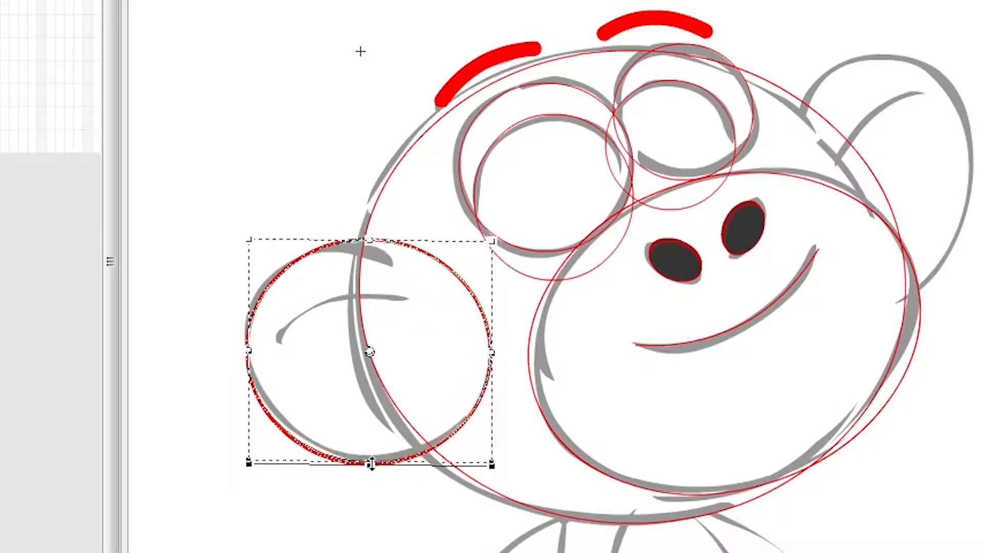
# Step: Convert the fitted ear oval to a graphic symbol named Ear_R
pyautogui.press('F8')
pyautogui.write('Ear')
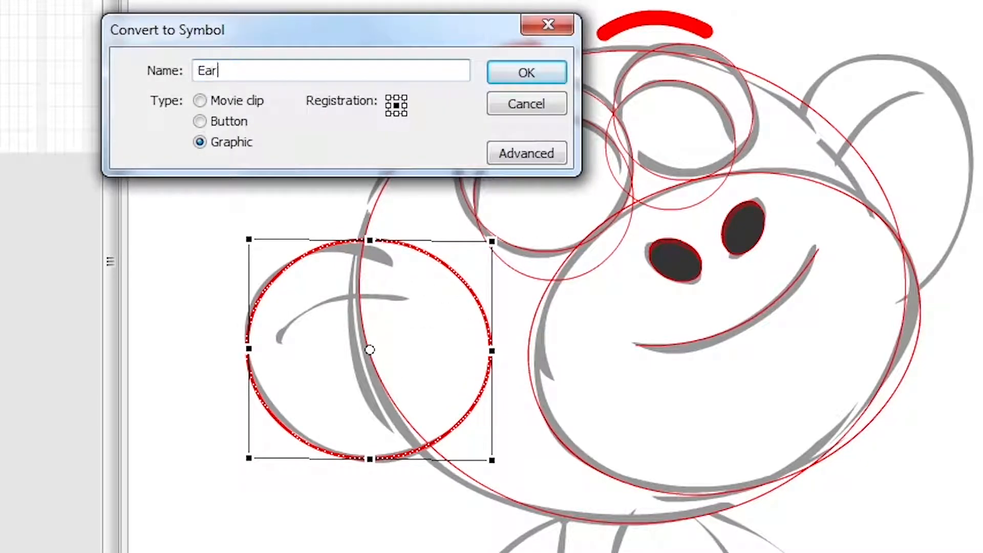
pyautogui.write('_R')
pyautogui.click(537, 79)
# Step: Inside Ear_R, trace the inner-ear curve on a new layer with a stroke height of 10, and return to HEAD
pyautogui.doubleClick(471, 288)
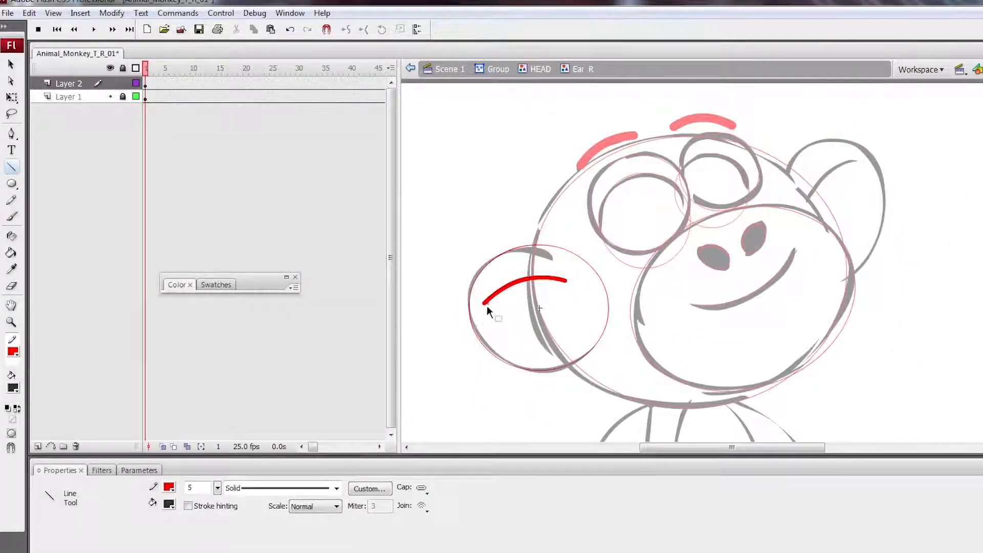
pyautogui.keyDown('ctrl'); pyautogui.click(522, 288); pyautogui.keyUp('ctrl')
pyautogui.write('10')
pyautogui.press('Return')
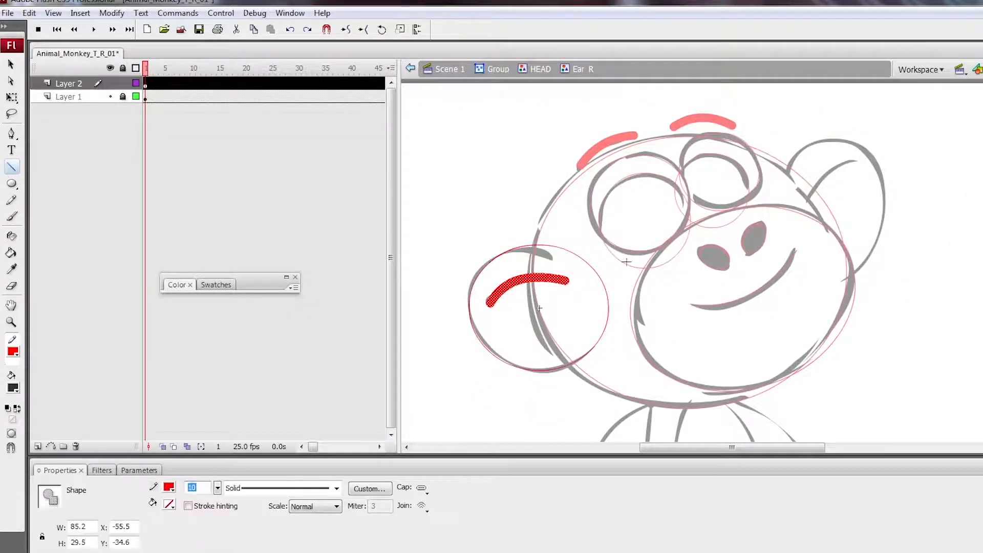
pyautogui.keyDown('ctrl'); pyautogui.doubleClick(637, 312); pyautogui.keyUp('ctrl')
# Step: Add another layer in HEAD and distribute the Ear_R symbol to its own layer
pyautogui.press('q')
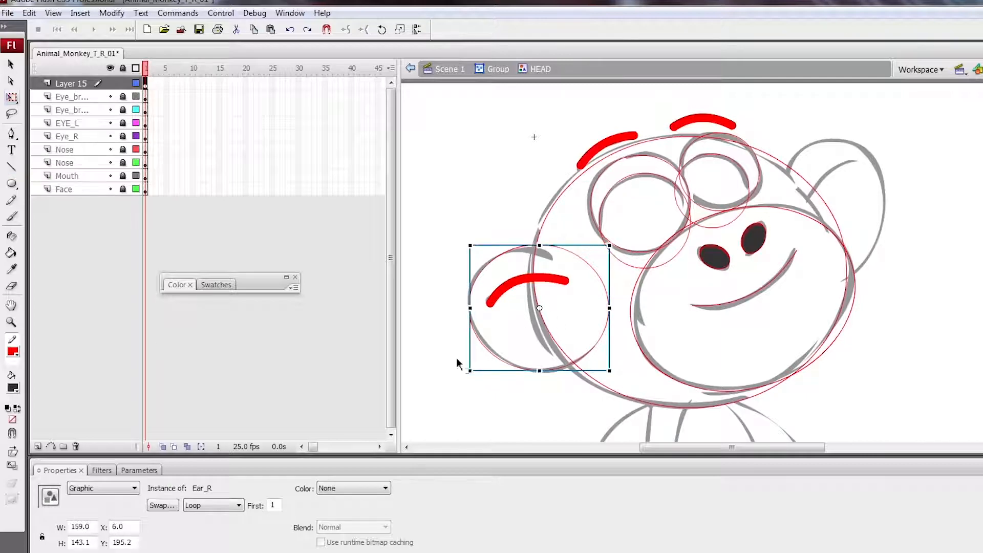
pyautogui.click(39, 447)
pyautogui.click(608, 294)
pyautogui.click(123, 97)
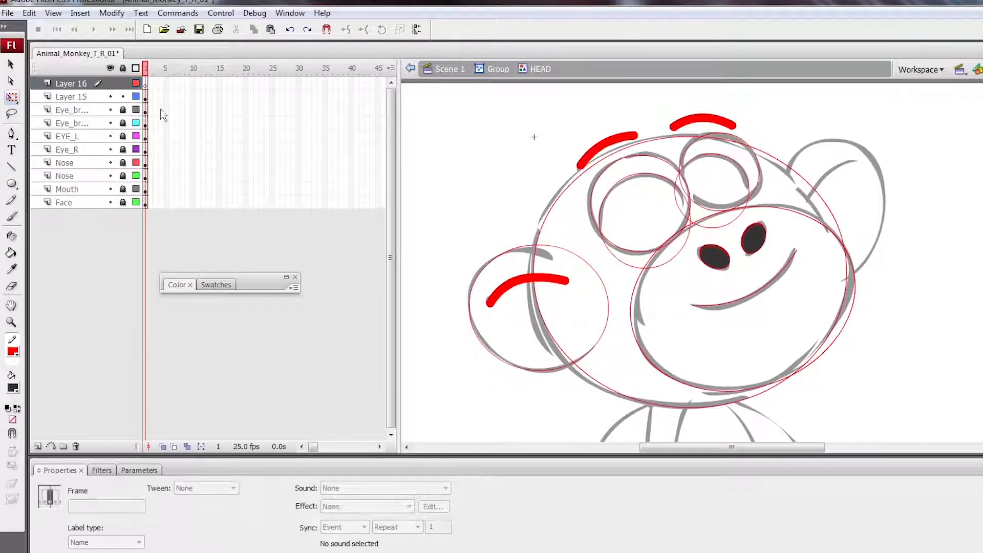
pyautogui.click(597, 348)
pyautogui.hotkey('ctrl', 'shift', 'd')
pyautogui.click(89, 96)
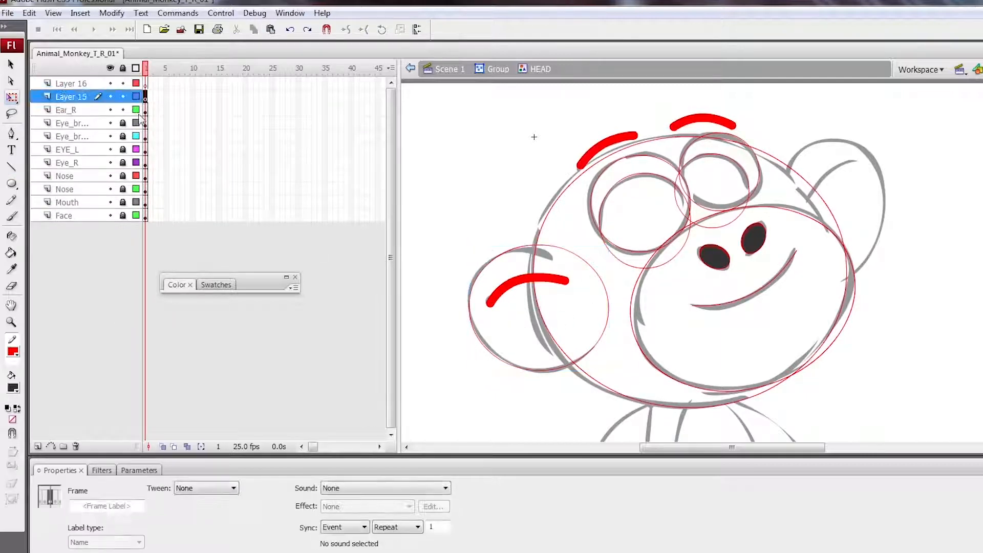
pyautogui.click(12, 184)
pyautogui.moveTo(786, 141)
pyautogui.mouseDown()
pyautogui.moveTo(866, 274)
pyautogui.moveTo(891, 279)
pyautogui.mouseUp()
pyautogui.press('v')
pyautogui.doubleClick(834, 248)
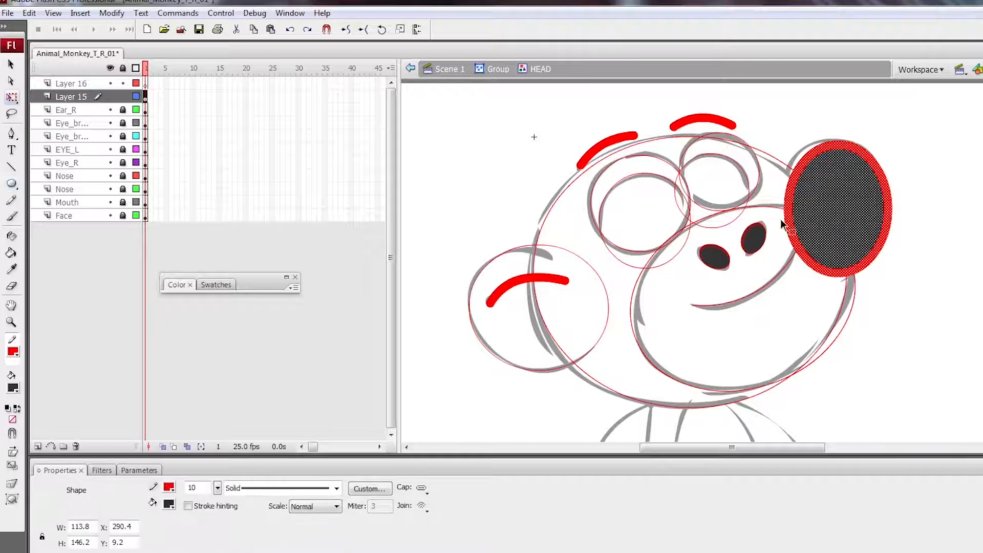
pyautogui.moveTo(892, 208); pyautogui.dragTo(845, 230)
pyautogui.press('Delete')
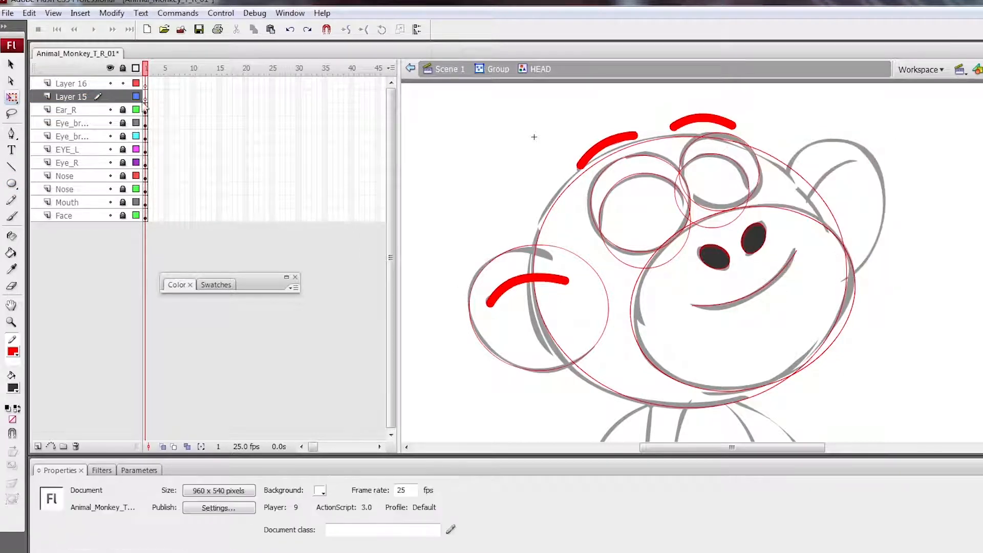
# Step: Duplicate the Ear_R symbol onto the opposite ear, flip the copy horizontally, and cut and paste it in place
pyautogui.click(123, 111)
pyautogui.moveTo(566, 291); pyautogui.dragTo(846, 223)
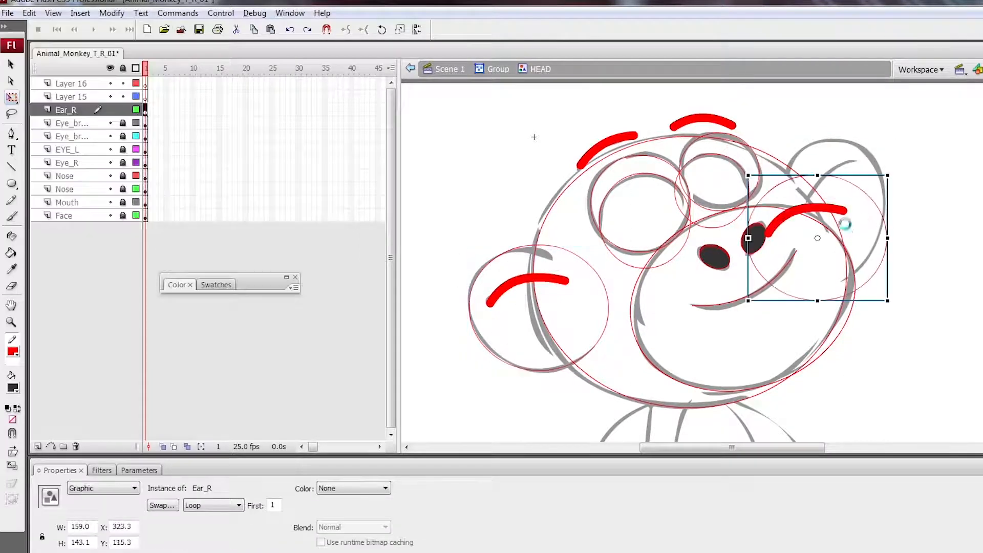
pyautogui.hotkey('ctrl', 'shift', 'h')
pyautogui.hotkey('ctrl', 'x')
pyautogui.hotkey('ctrl', 'shift', 'v')
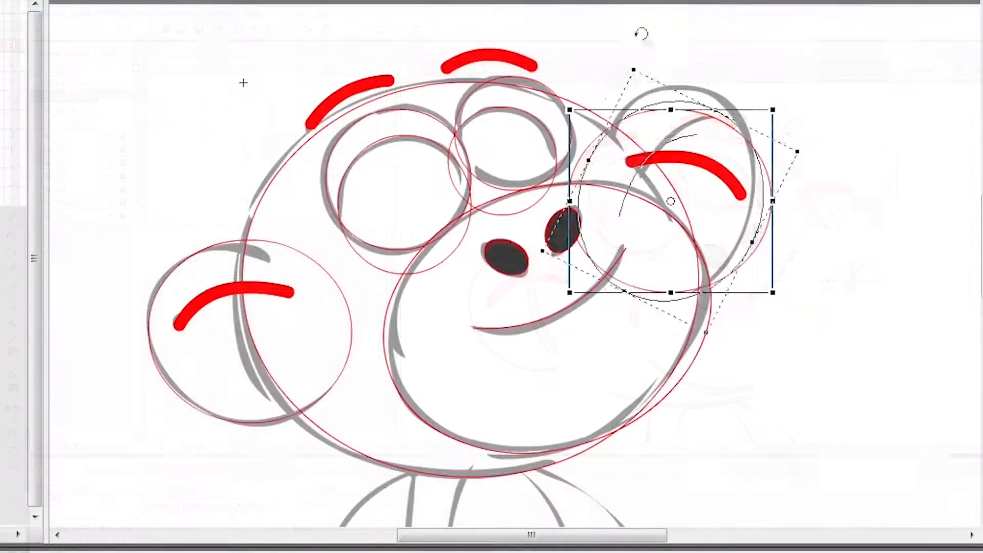
# Step: Rotate, narrow and stretch the mirrored ear copy so its outline follows the sketched upper-right ear
pyautogui.moveTo(640, 35); pyautogui.dragTo(739, 233)
pyautogui.moveTo(694, 280); pyautogui.dragTo(701, 280)
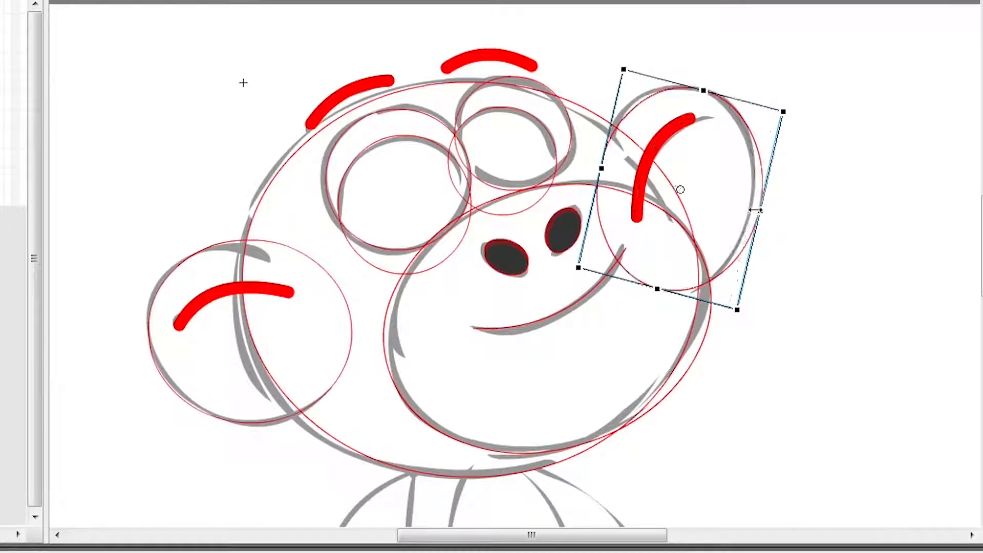
pyautogui.moveTo(755, 210); pyautogui.dragTo(751, 210)
pyautogui.moveTo(601, 169); pyautogui.dragTo(598, 168)
pyautogui.moveTo(668, 293); pyautogui.dragTo(655, 293)
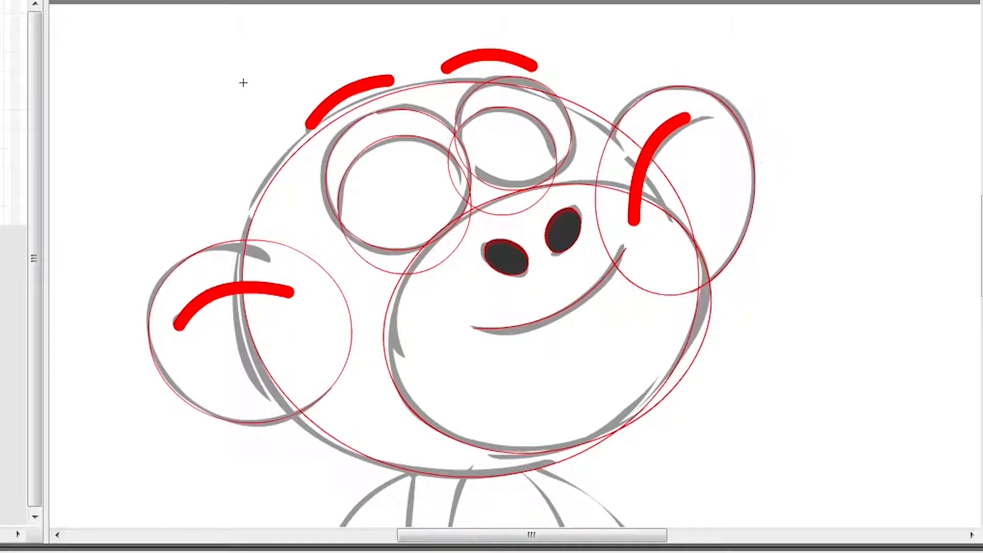
pyautogui.click(748, 248)
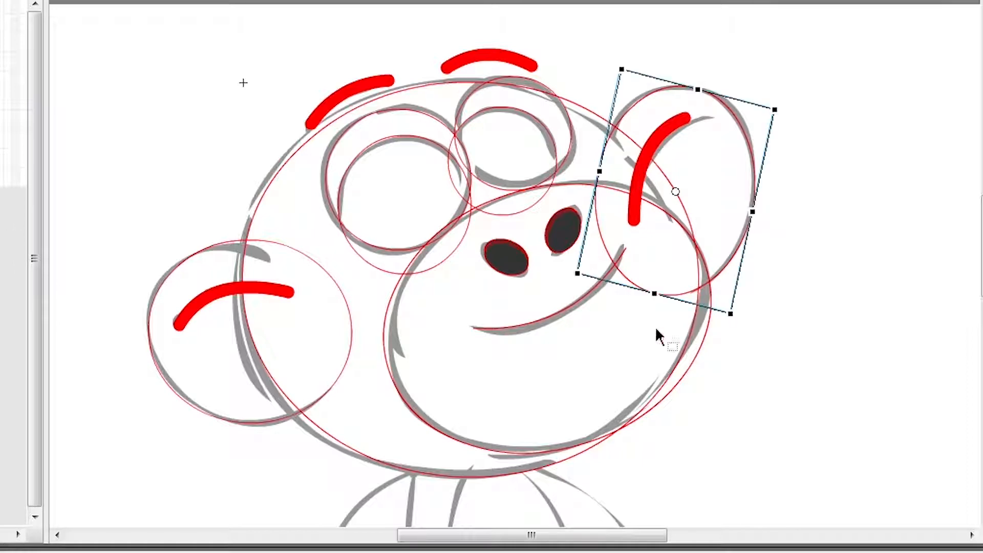
pyautogui.click(328, 438)
pyautogui.click(754, 179)
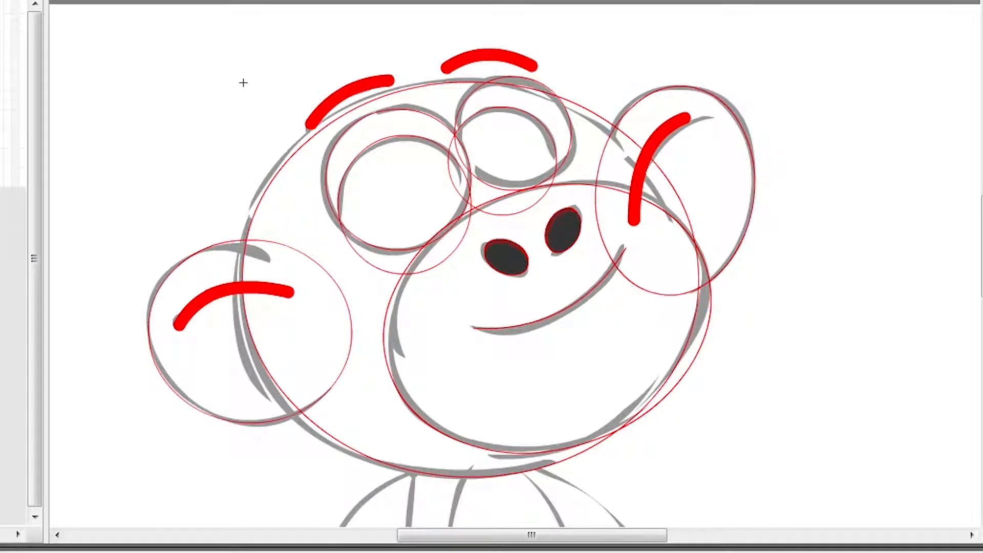
# Step: Move the face outline's transformation point down to the chin and stretch the outline slightly upward over the head sketch
pyautogui.click(244, 281)
pyautogui.moveTo(472, 82); pyautogui.dragTo(472, 74)
pyautogui.hotkey('ctrl', 'z')
pyautogui.moveTo(472, 282); pyautogui.dragTo(472, 460)
pyautogui.moveTo(472, 82); pyautogui.dragTo(471, 76)
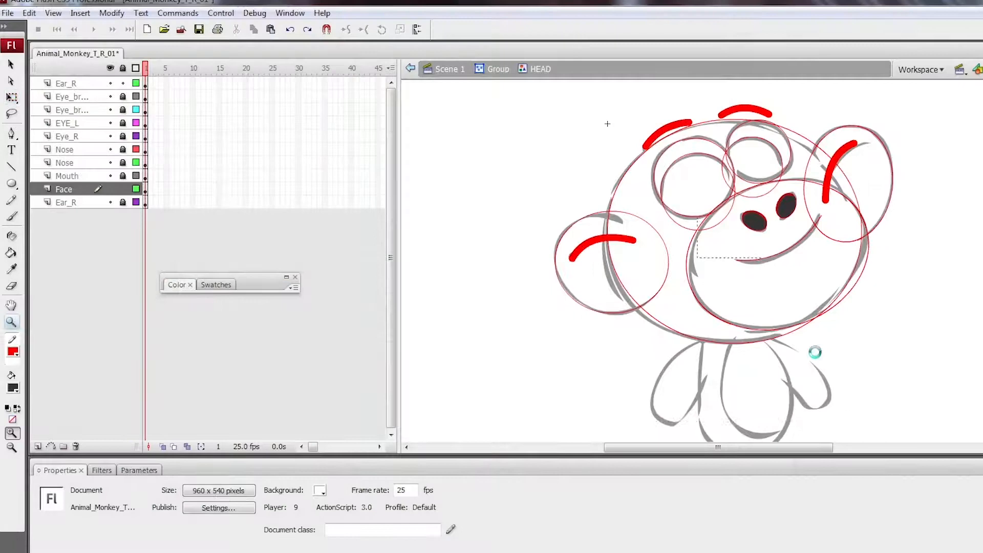
# Step: Exit HEAD and convert the whole HEAD instance to a graphic symbol named Monkey_RIG
pyautogui.doubleClick(815, 352)
pyautogui.hotkey('ctrl', '-')
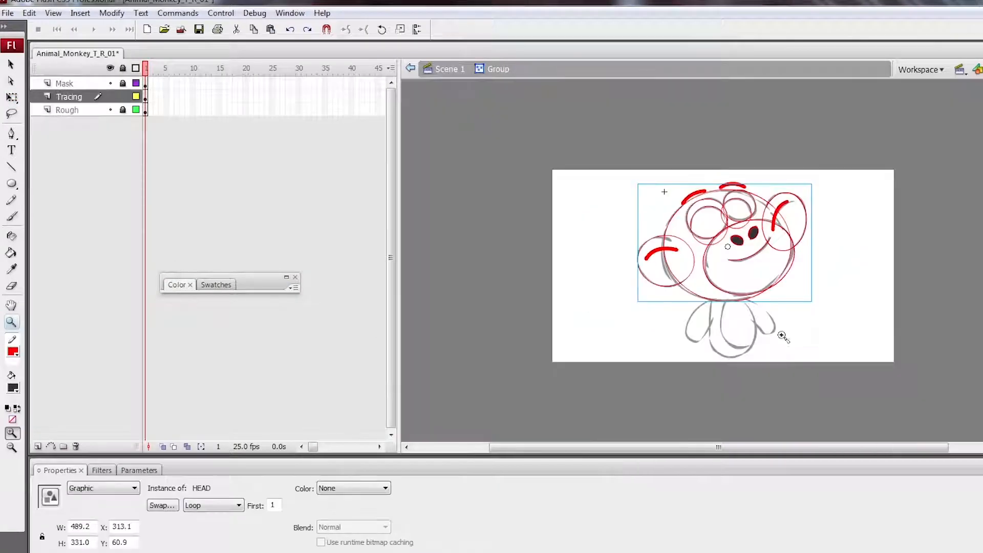
pyautogui.press('q')
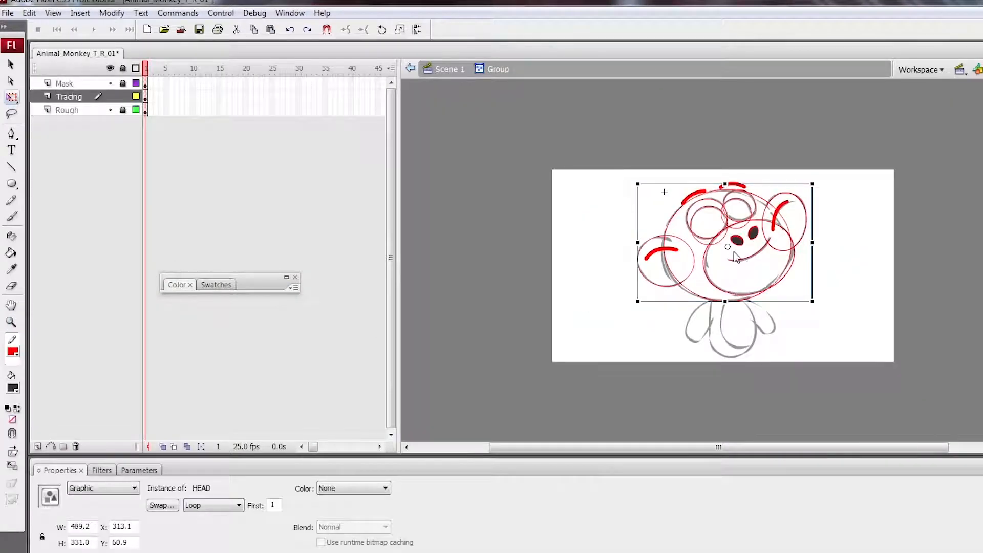
pyautogui.press('F8')
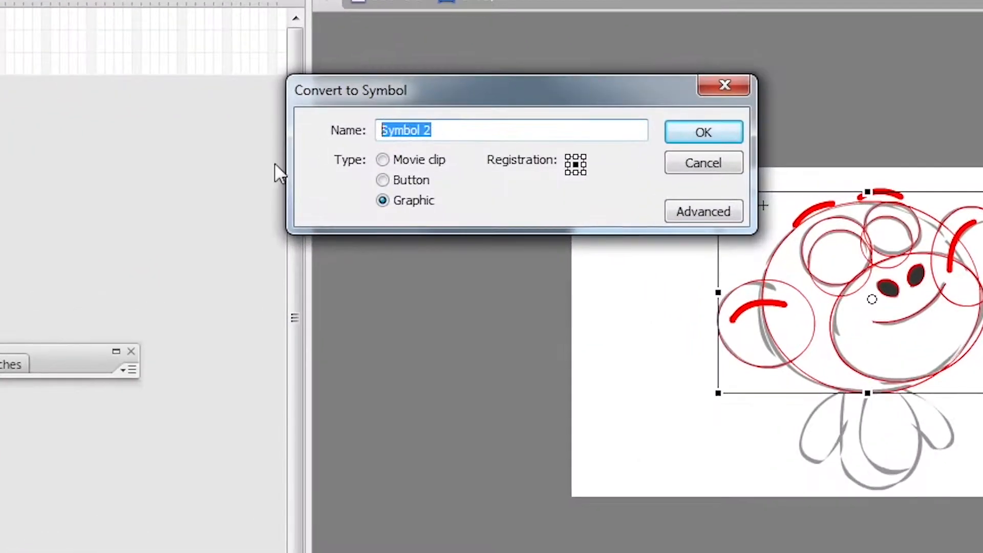
pyautogui.write('Monkey_RIG')
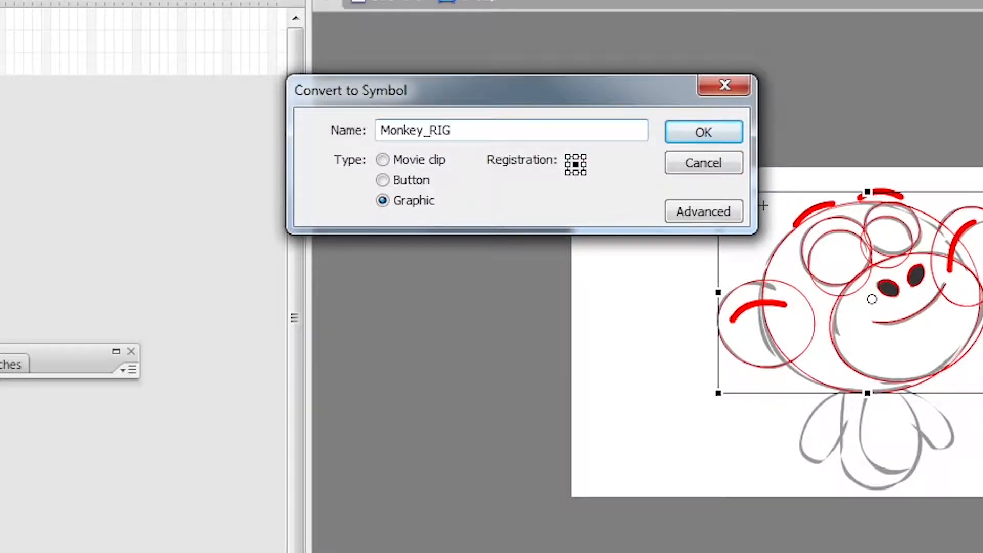
pyautogui.press('Return')
# Step: Open the Monkey_RIG symbol and rename its only layer as Head
pyautogui.doubleClick(944, 351)
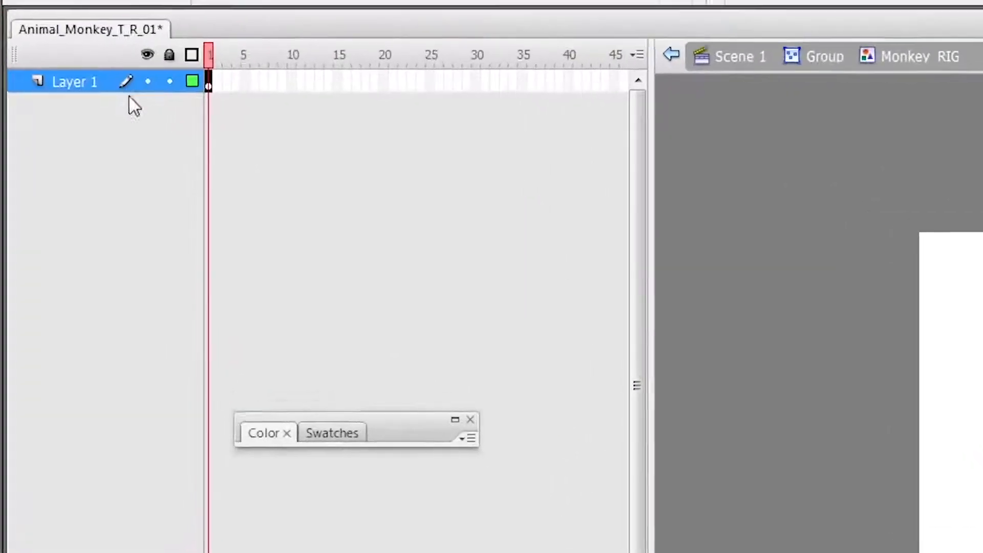
pyautogui.doubleClick(82, 83)
pyautogui.write('Head')
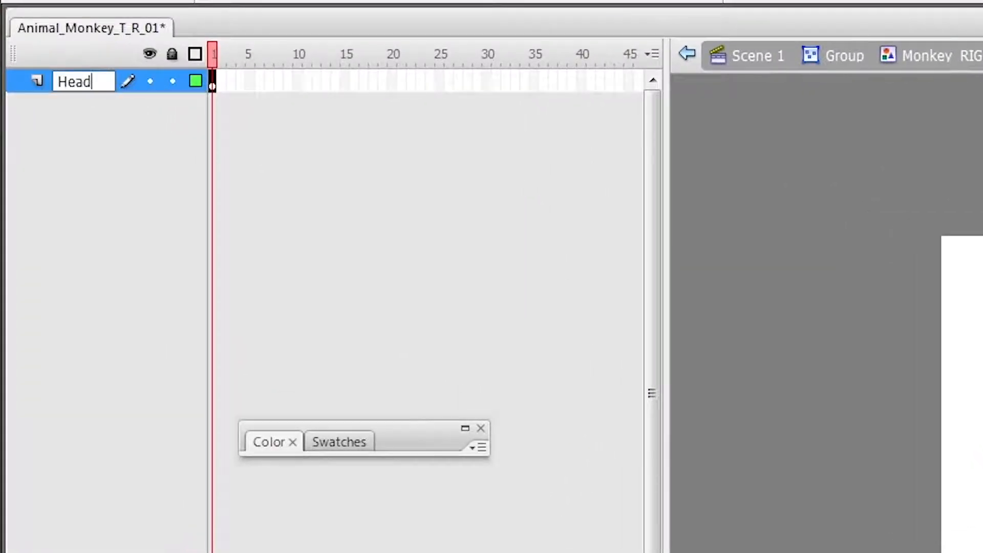
pyautogui.press('Return')
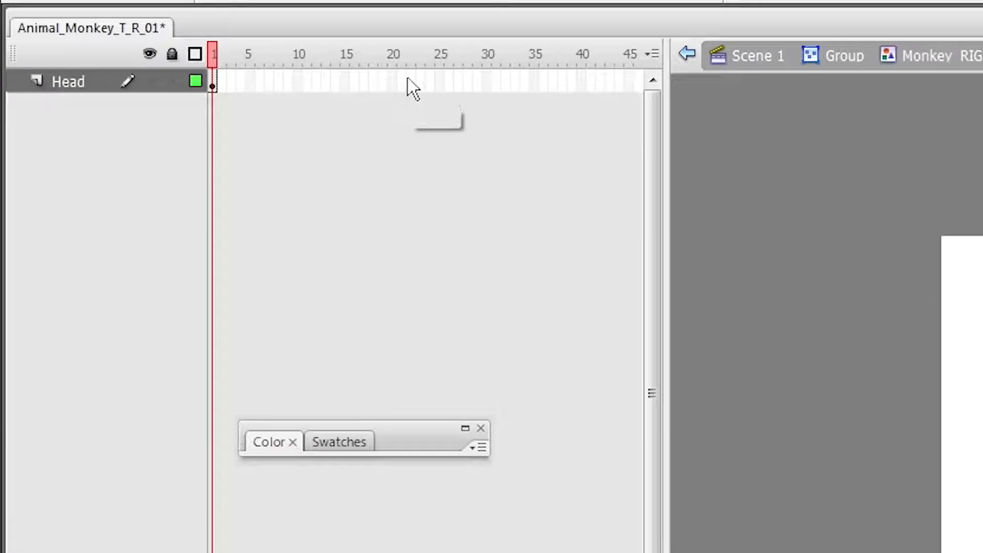
# Step: Extend the Head layer's frames and draw an unfilled rectangle over the sketched body on a new layer beneath it
pyautogui.click(406, 88)
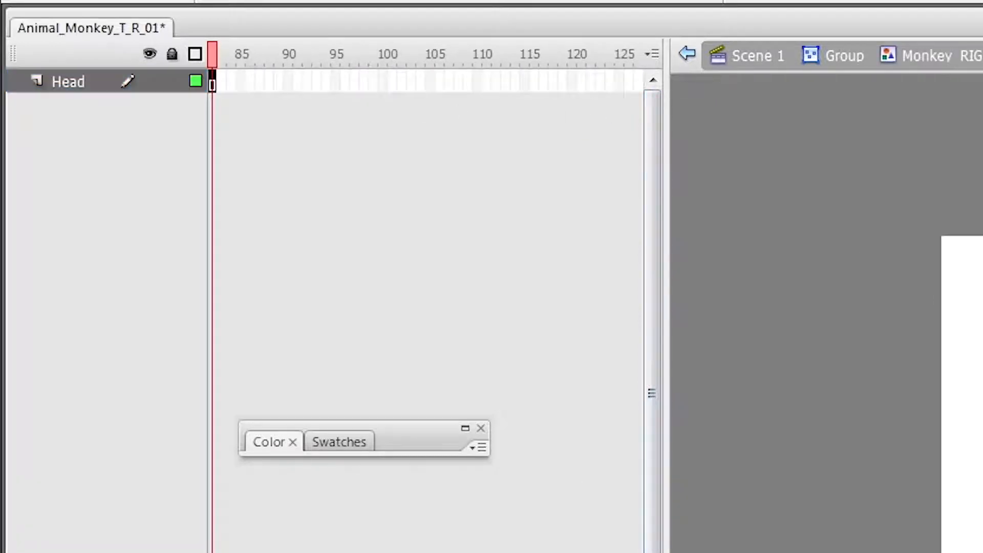
pyautogui.moveTo(116, 88); pyautogui.dragTo(111, 199)
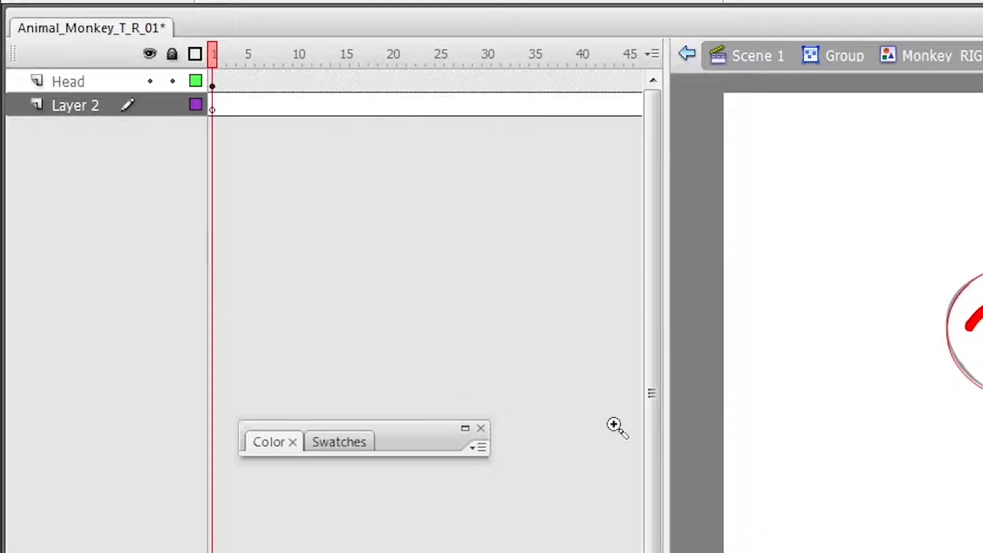
pyautogui.click(2, 317)
pyautogui.click(31, 294)
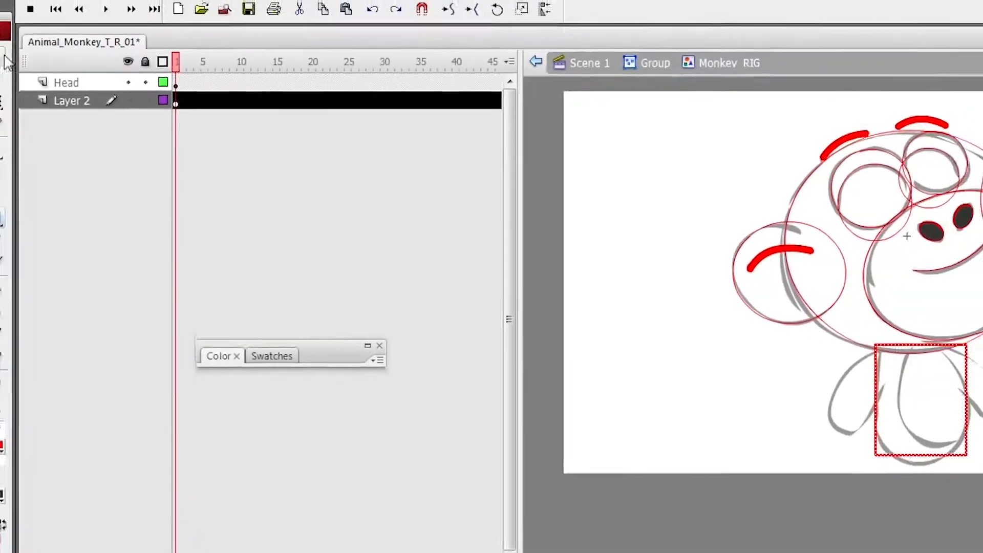
# Step: Select the body rectangle's outline and convert it to a graphic symbol named Body
pyautogui.click(4, 61)
pyautogui.click(668, 285)
pyautogui.click(725, 279)
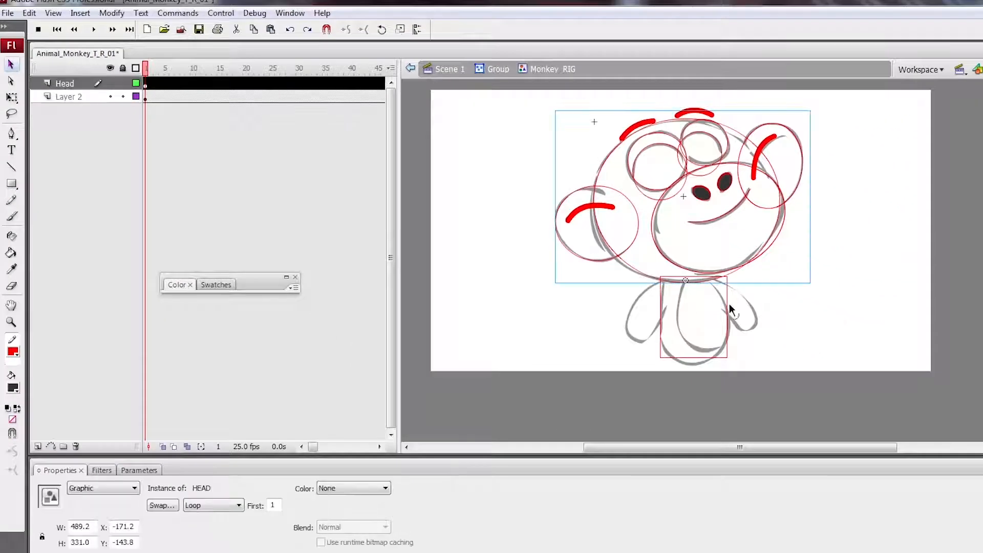
pyautogui.click(173, 81)
pyautogui.click(76, 106)
pyautogui.doubleClick(686, 279)
pyautogui.press('F8')
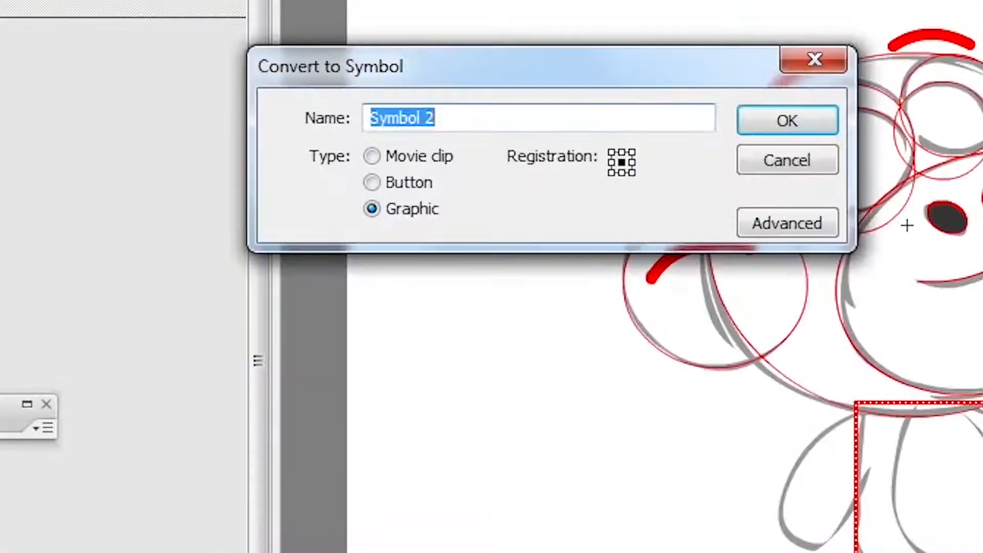
pyautogui.press('Return')
# Step: Open the Body symbol and reshape the rectangle's left edge and left corners to the sketched body
pyautogui.doubleClick(870, 362)
pyautogui.moveTo(568, 226); pyautogui.dragTo(788, 368)
pyautogui.click(604, 381)
pyautogui.moveTo(641, 391); pyautogui.dragTo(678, 403)
pyautogui.moveTo(668, 362); pyautogui.dragTo(644, 358)
pyautogui.moveTo(641, 204); pyautogui.dragTo(656, 199)
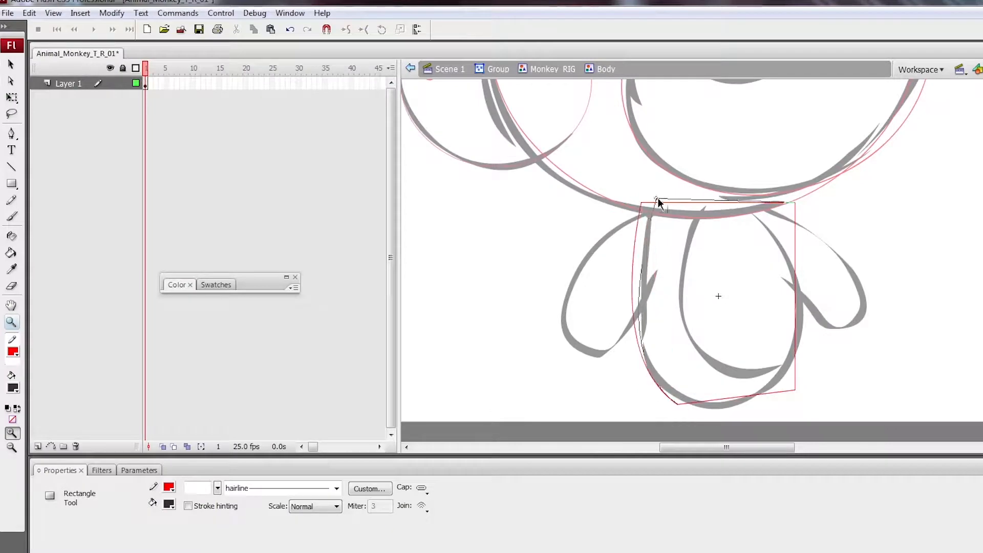
# Step: Pull in the body outline's right corners and curve its right and bottom edges along the sketch
pyautogui.moveTo(796, 203); pyautogui.dragTo(752, 194)
pyautogui.moveTo(767, 264); pyautogui.dragTo(780, 234)
pyautogui.moveTo(704, 243); pyautogui.dragTo(707, 254)
pyautogui.moveTo(721, 426); pyautogui.dragTo(683, 441)
pyautogui.moveTo(704, 388); pyautogui.dragTo(714, 392)
pyautogui.moveTo(631, 442); pyautogui.dragTo(627, 452)
pyautogui.moveTo(683, 441); pyautogui.dragTo(696, 432)
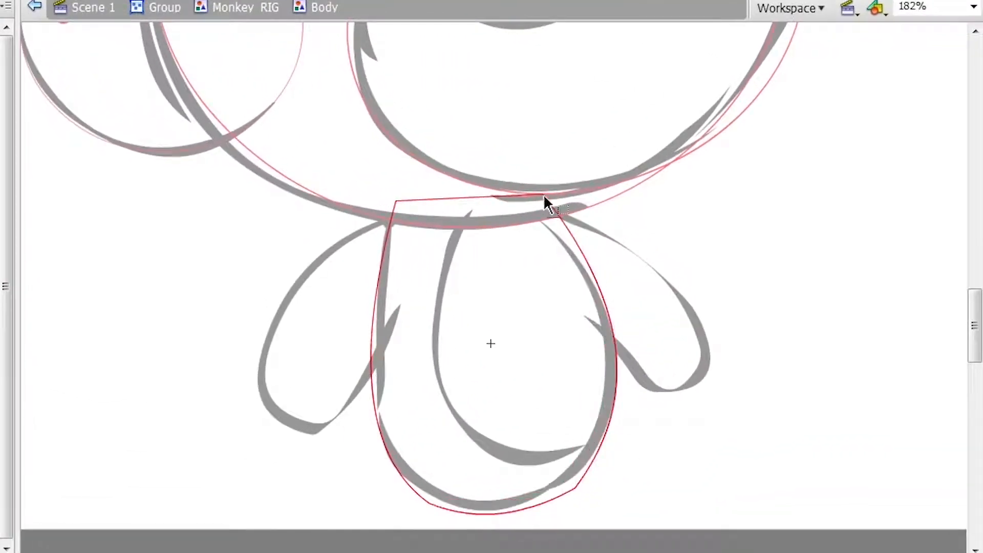
# Step: Refine the body outline's upper-right and lower corners and its bottom edge to fit the sketch more closely
pyautogui.moveTo(670, 195); pyautogui.dragTo(655, 198)
pyautogui.moveTo(428, 503); pyautogui.dragTo(425, 490)
pyautogui.moveTo(575, 489); pyautogui.dragTo(577, 480)
pyautogui.moveTo(538, 500); pyautogui.dragTo(543, 507)
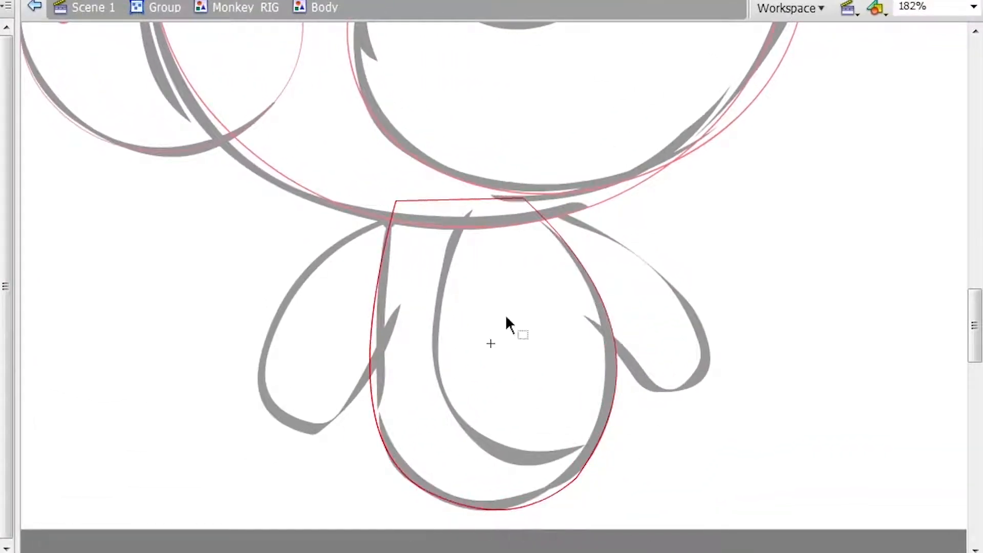
# Step: Draw an unfilled oval over the sketched belly on a new layer and select it for transforming
pyautogui.hotkey('ctrl', 'a')
pyautogui.press('Escape')
pyautogui.moveTo(464, 207); pyautogui.dragTo(608, 457)
pyautogui.press('q')
pyautogui.click(476, 266)
# Step: Try to distort the belly oval's corners toward the sketched belly line
pyautogui.moveTo(597, 199); pyautogui.dragTo(596, 198)
pyautogui.moveTo(596, 198); pyautogui.dragTo(585, 204)
pyautogui.moveTo(464, 458); pyautogui.dragTo(431, 448)
pyautogui.moveTo(608, 458); pyautogui.dragTo(644, 487)
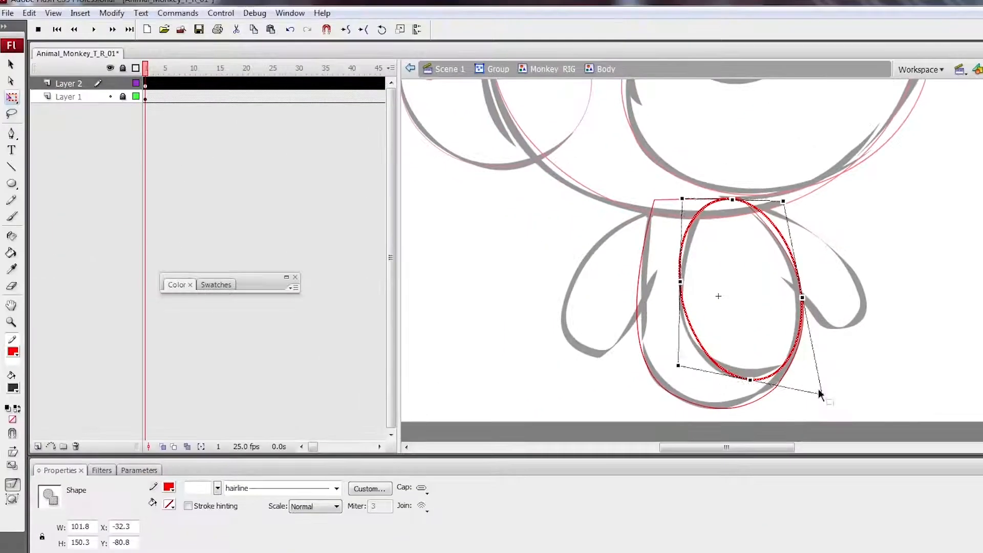
pyautogui.hotkey('ctrl', 'z')
pyautogui.hotkey('ctrl', 'z')
pyautogui.hotkey('ctrl', 'z')
pyautogui.hotkey('ctrl', 'z')
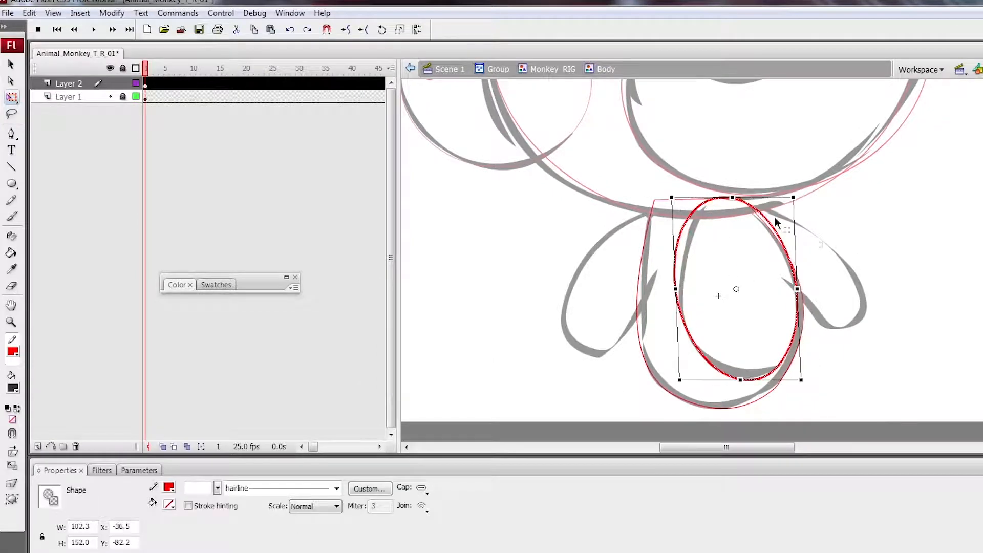
# Step: Narrow the tilted belly oval to about 99 by 152 so it fits the sketched belly
pyautogui.click(814, 371)
pyautogui.click(151, 86)
pyautogui.click(789, 253)
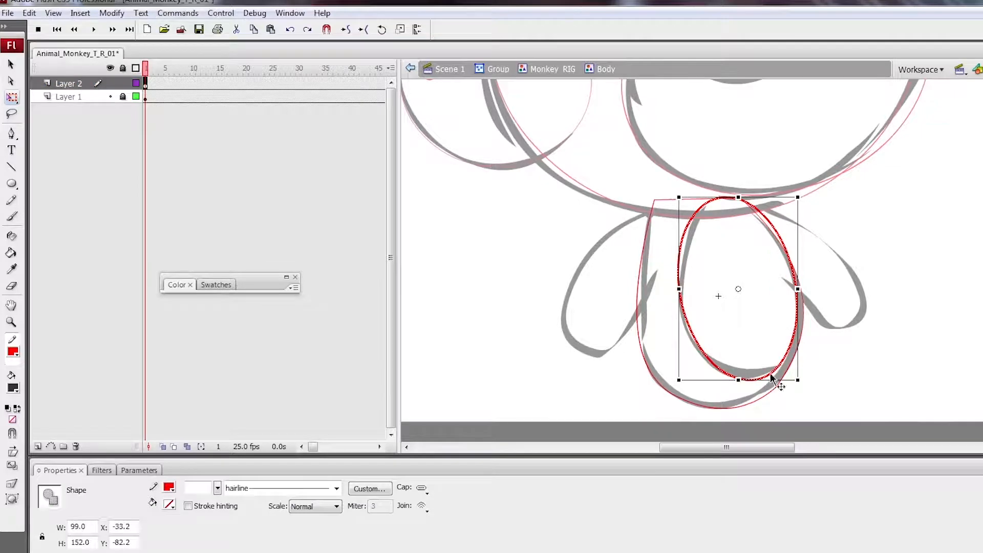
pyautogui.click(817, 374)
# Step: Lock the belly oval's layer, unlock Layer 1 and select the body outline's lower-right anchor point
pyautogui.click(123, 84)
pyautogui.click(123, 97)
pyautogui.click(145, 97)
pyautogui.click(862, 405)
pyautogui.press('a')
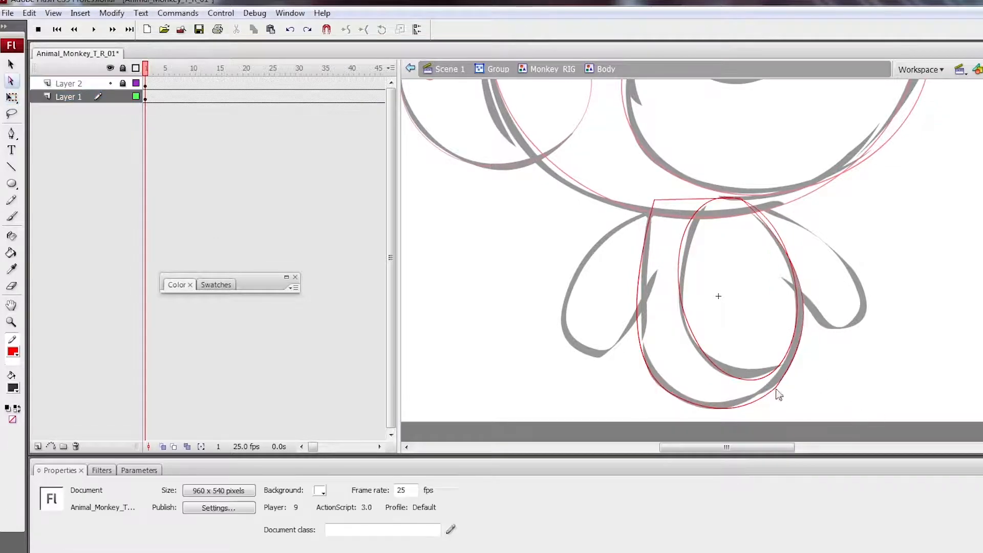
pyautogui.click(776, 388)
pyautogui.click(801, 394)
# Step: Set Layer 1's outline colour to black and adjust the body outline's lower curve with its anchor handles
pyautogui.click(137, 97)
pyautogui.doubleClick(137, 97)
pyautogui.click(481, 325)
pyautogui.click(487, 356)
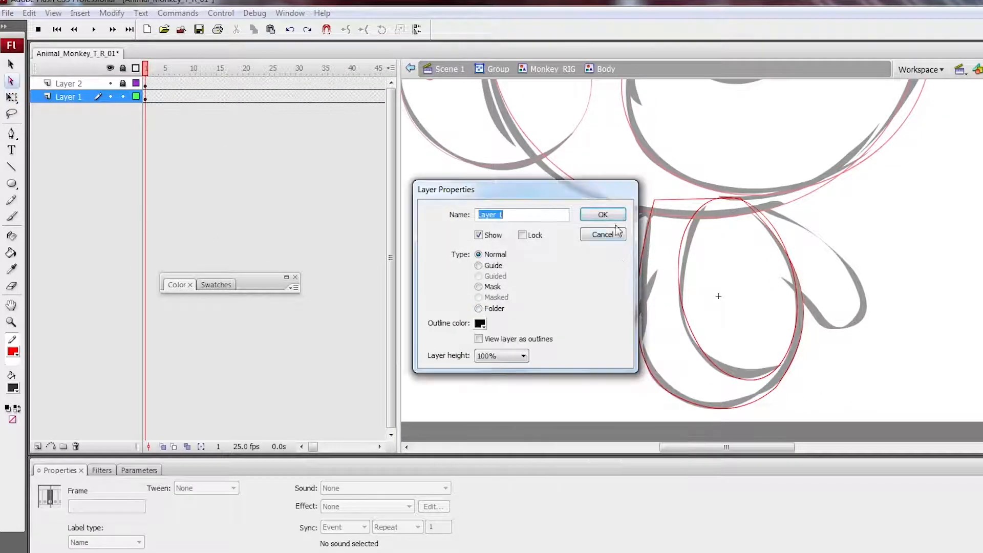
pyautogui.click(605, 214)
pyautogui.moveTo(768, 379); pyautogui.dragTo(806, 394)
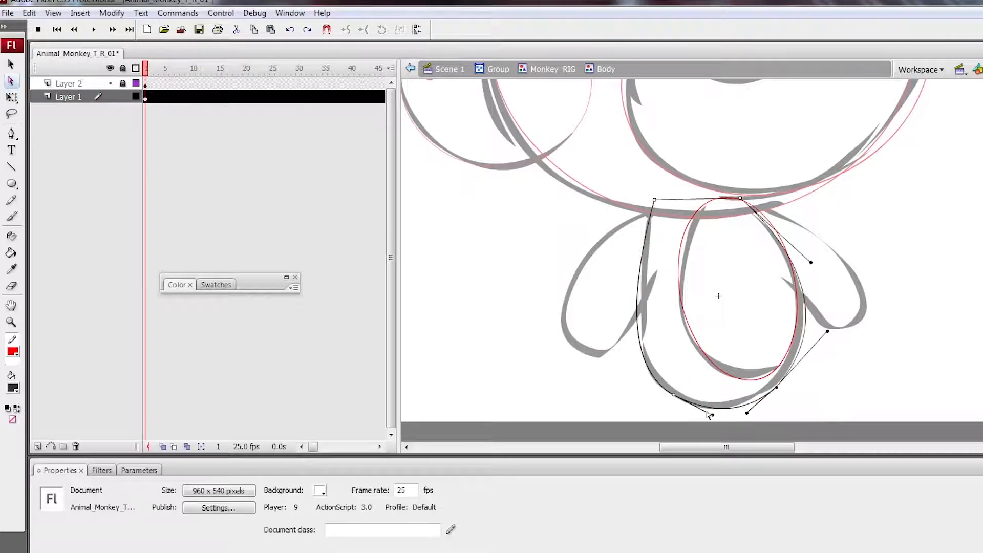
pyautogui.click(714, 425)
# Step: Exit the Body symbol and distribute its instance to a separate layer
pyautogui.doubleClick(867, 294)
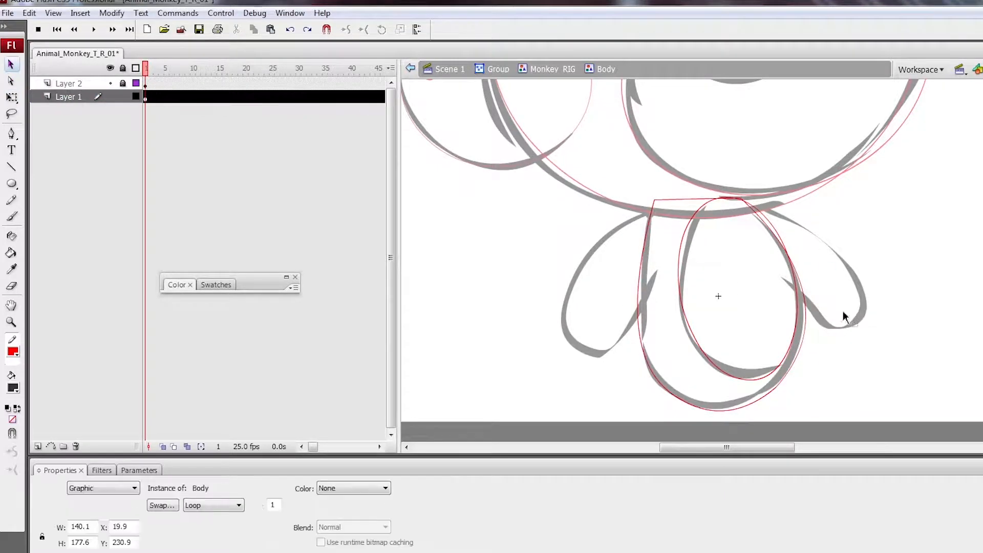
pyautogui.hotkey('ctrl', 'shift', 'd')
# Step: Draw a filled rectangle on Layer 2 over the sketched left-side arm and reshape its corners and edges to the arm
pyautogui.click(74, 97)
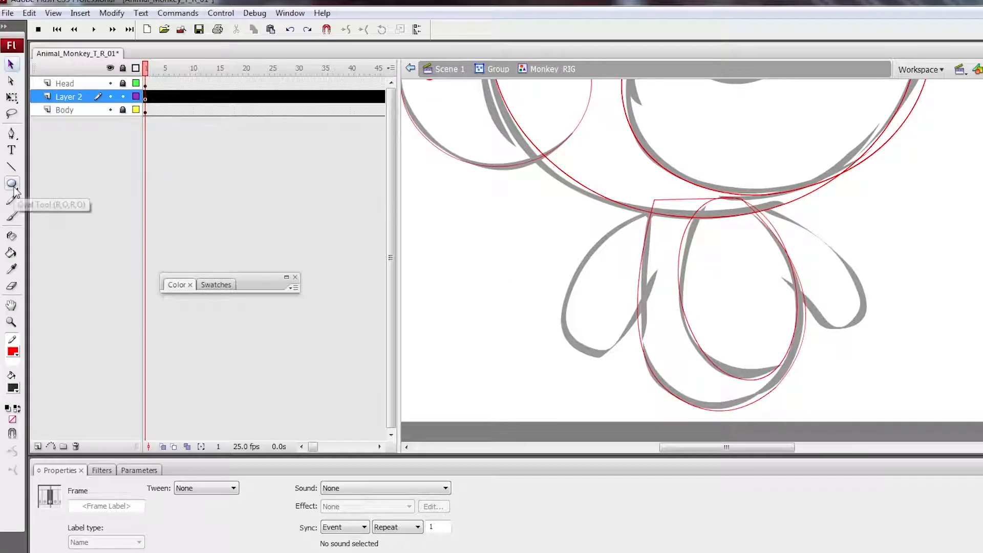
pyautogui.moveTo(12, 185); pyautogui.dragTo(57, 202)
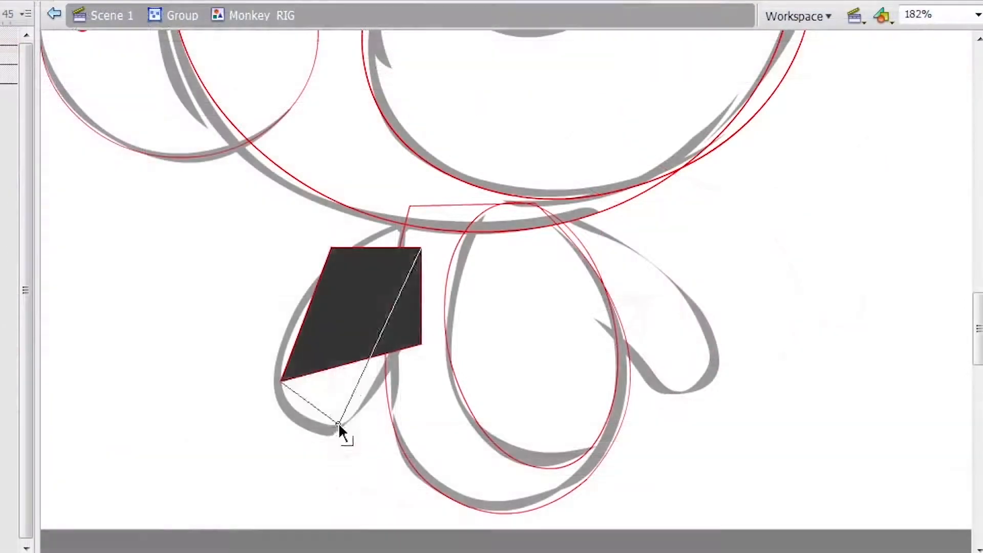
pyautogui.moveTo(339, 424); pyautogui.dragTo(339, 425)
pyautogui.moveTo(421, 247); pyautogui.dragTo(438, 288)
pyautogui.moveTo(331, 248); pyautogui.dragTo(398, 225)
pyautogui.moveTo(338, 305)
pyautogui.mouseDown()
pyautogui.moveTo(315, 270)
pyautogui.moveTo(314, 280)
pyautogui.mouseUp()
pyautogui.moveTo(309, 404); pyautogui.dragTo(301, 413)
pyautogui.moveTo(281, 381); pyautogui.dragTo(276, 389)
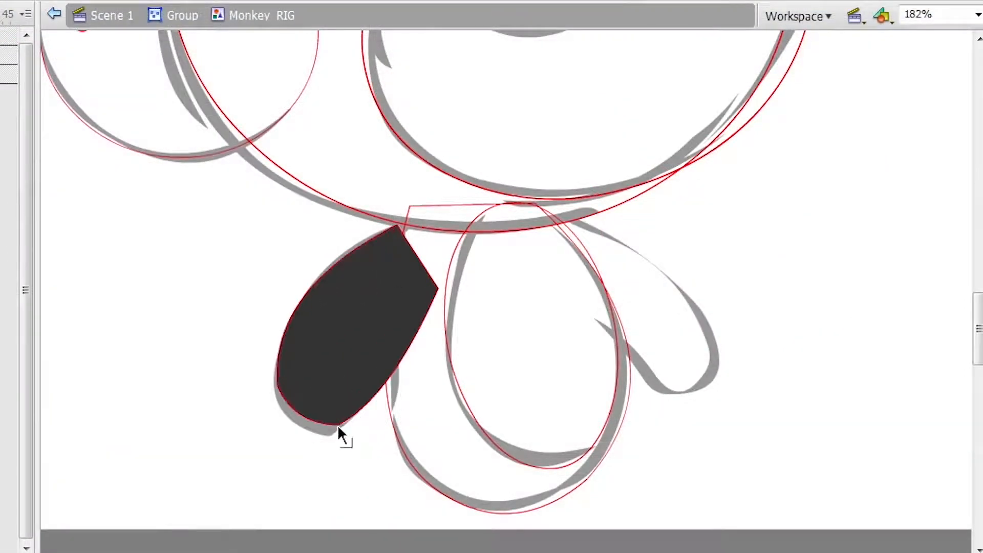
# Step: Convert the arm shape to a graphic symbol named R_hand and remove its fill inside the symbol
pyautogui.doubleClick(352, 392)
pyautogui.press('F8')
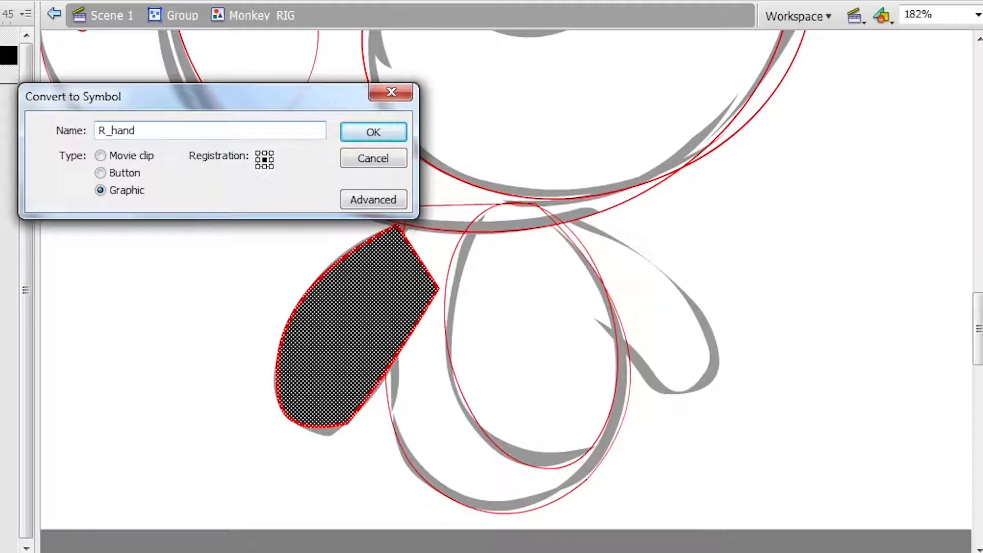
pyautogui.press('Return')
pyautogui.doubleClick(373, 361)
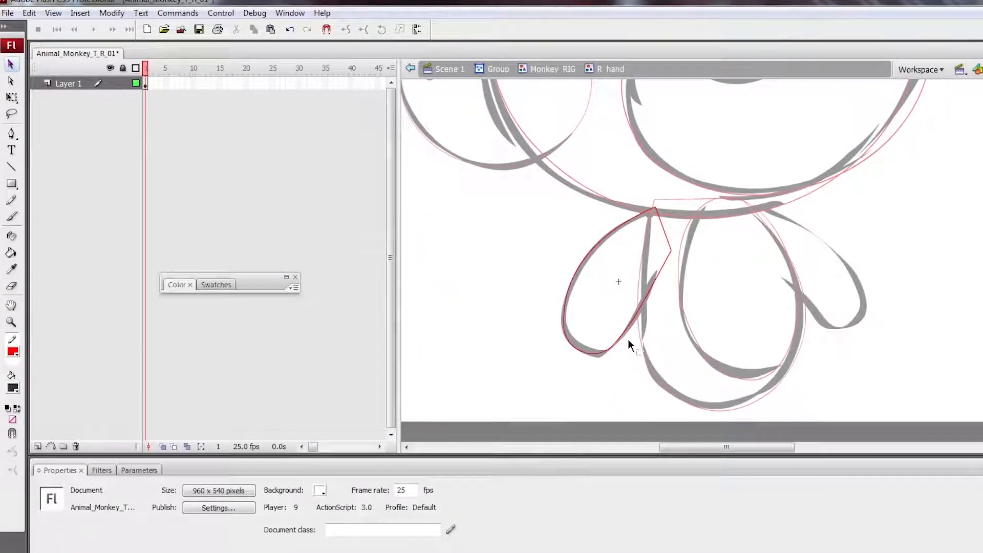
pyautogui.doubleClick(628, 339)
# Step: Move R_hand's transformation point to the shoulder and distribute the instance to its own locked layer
pyautogui.press('q')
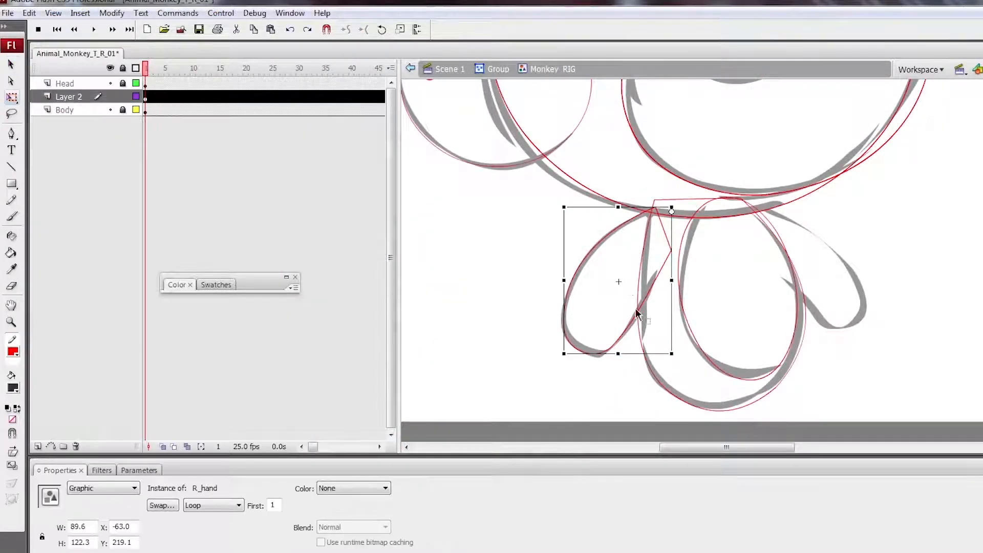
pyautogui.hotkey('ctrl', 'shift', 'd')
pyautogui.click(123, 110)
# Step: Draw a filled square on Layer 2 over the sketched right-side shoulder and rotate it along the arm
pyautogui.click(69, 97)
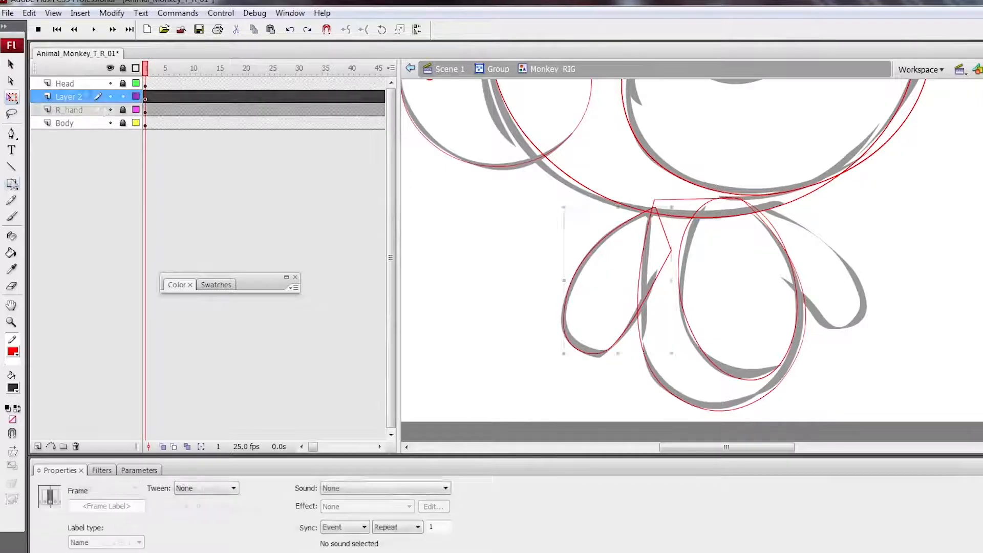
pyautogui.press('r')
pyautogui.moveTo(764, 216); pyautogui.dragTo(827, 279)
pyautogui.press('q')
pyautogui.moveTo(832, 212); pyautogui.dragTo(844, 236)
# Step: Convert the rotated square to a graphic symbol named L_hand
pyautogui.press('F8')
pyautogui.write('L_hand')
pyautogui.press('Return')
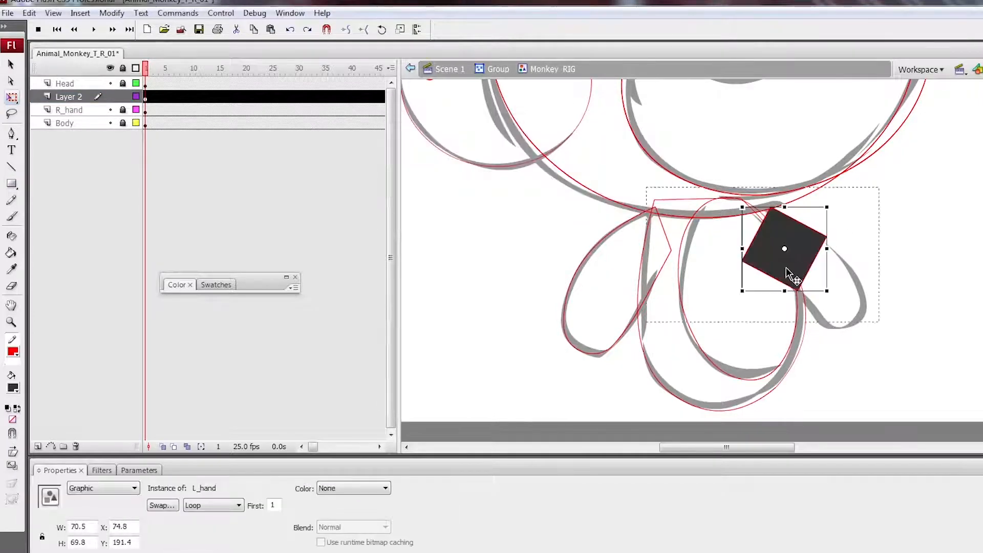
# Step: Reshape the square inside L_hand to follow the sketched right-side arm and delete its fill
pyautogui.doubleClick(788, 271)
pyautogui.moveTo(797, 292); pyautogui.dragTo(830, 327)
pyautogui.moveTo(827, 237); pyautogui.dragTo(869, 303)
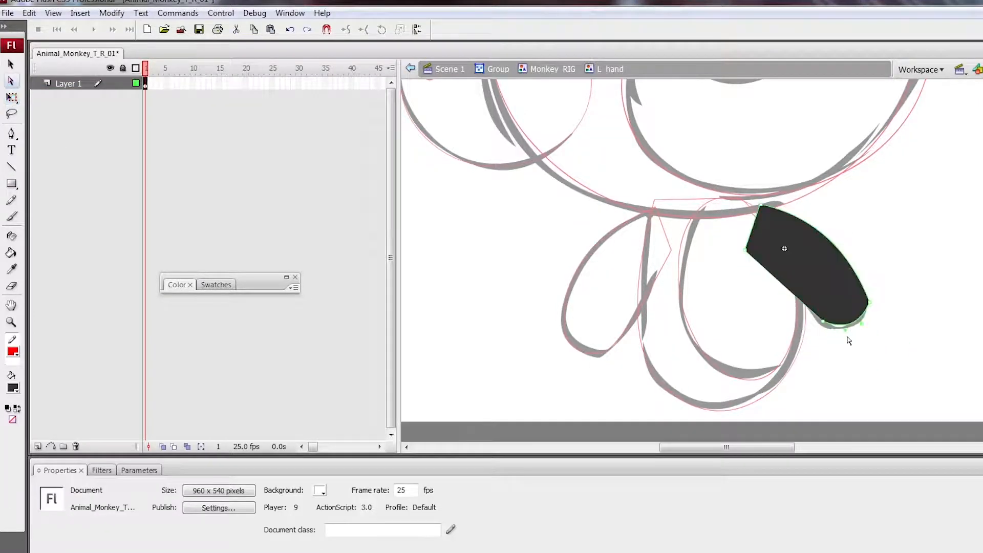
pyautogui.click(750, 257)
pyautogui.press('Delete')
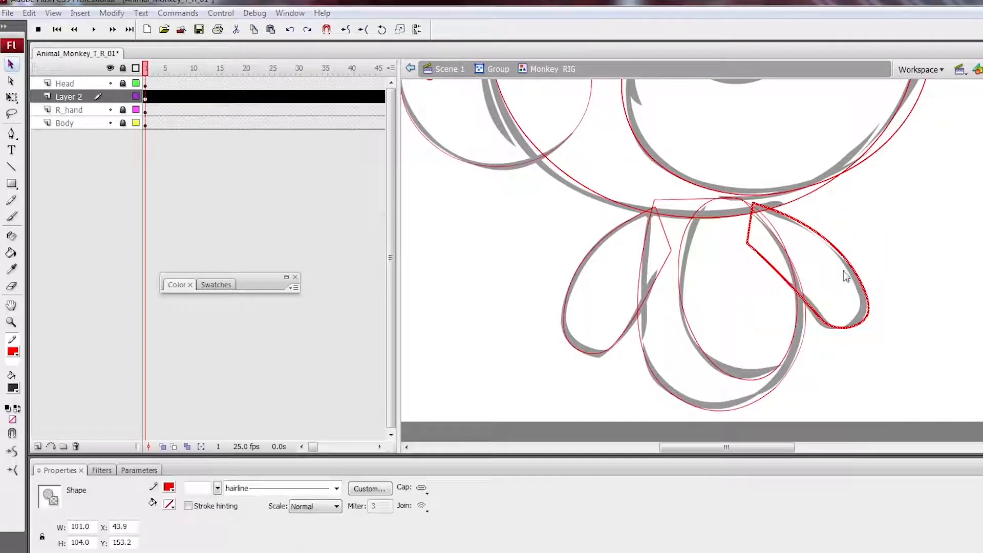
# Step: Convert the right-side arm outline to a graphic symbol named L_hand_01 and move its transformation point to the shoulder
pyautogui.press('F8')
pyautogui.write('L_hand_01')
pyautogui.press('Return')
pyautogui.press('q')
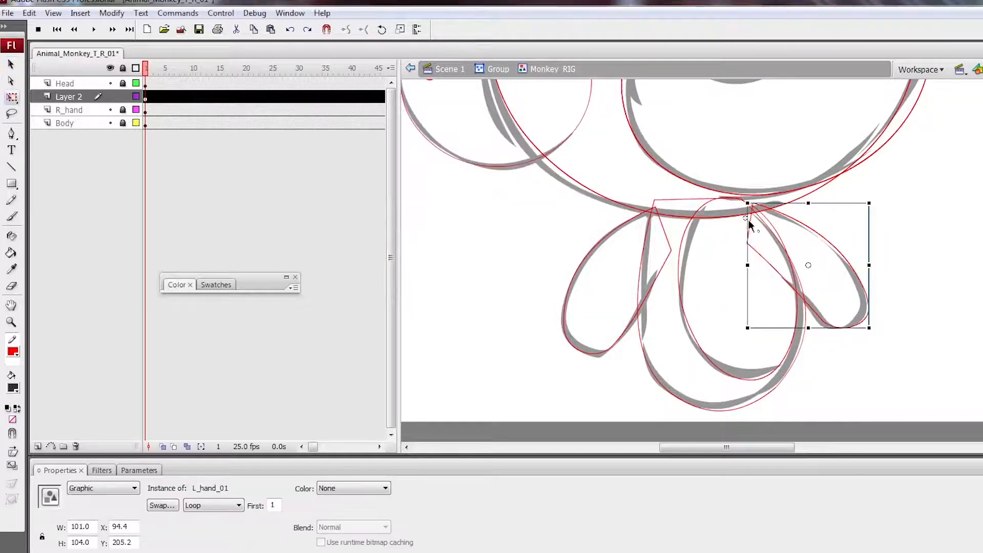
# Step: Distribute L_hand_01 to its own layer and delete the empty Layer 2
pyautogui.hotkey('ctrl', 'shift', 'd')
pyautogui.click(69, 97)
pyautogui.click(76, 446)
pyautogui.click(850, 273)
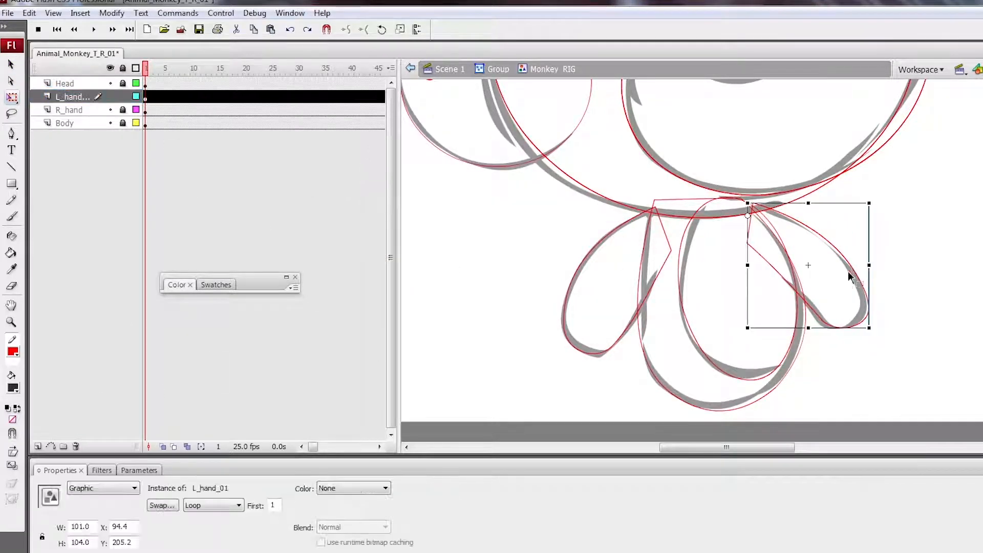
# Step: Exit Monkey_RIG and extend the Mask, Tracing and Rough layers to frame 100
pyautogui.hotkey('ctrl', '1')
pyautogui.moveTo(797, 278); pyautogui.dragTo(791, 283)
pyautogui.hotkey('ctrl', '-')
pyautogui.doubleClick(809, 290)
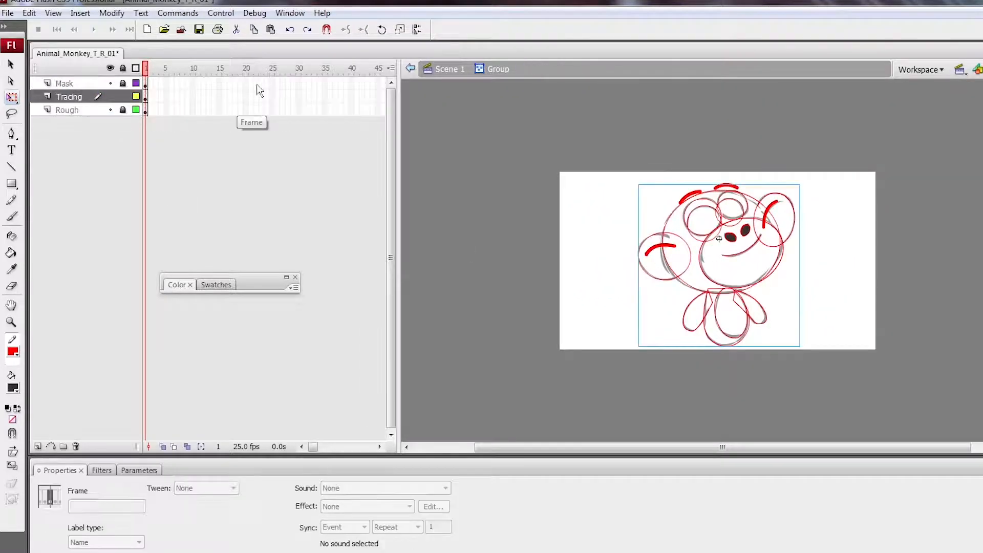
pyautogui.moveTo(256, 84); pyautogui.dragTo(357, 110)
pyautogui.press('F5')
pyautogui.moveTo(353, 70)
pyautogui.mouseDown()
pyautogui.moveTo(360, 83)
pyautogui.moveTo(346, 110)
pyautogui.moveTo(361, 77)
pyautogui.mouseUp()
pyautogui.press('F5')
pyautogui.moveTo(299, 84); pyautogui.dragTo(299, 110)
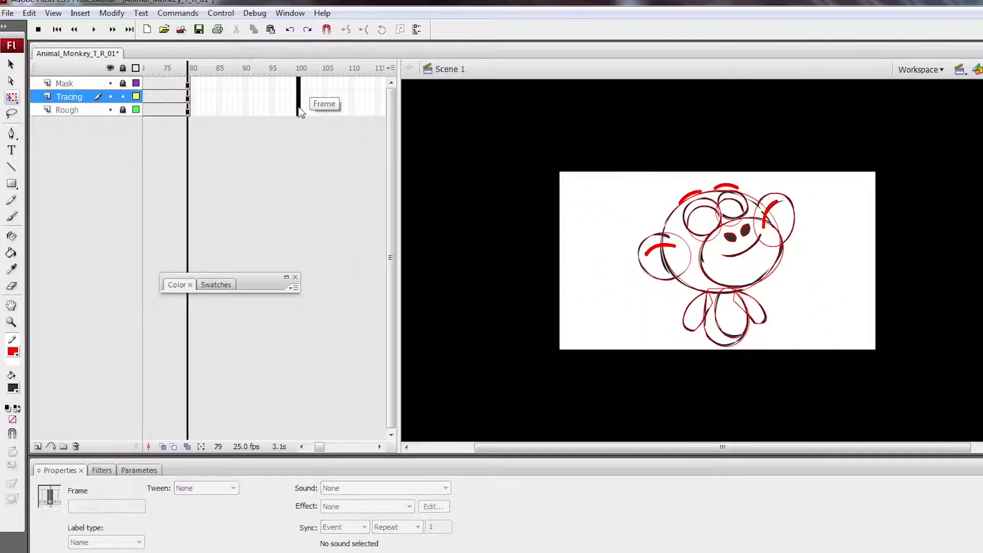
pyautogui.press('F5')
# Step: Compare the traced monkey with the rough sketch by toggling the visibility of the Tracing and Rough layers
pyautogui.click(111, 97)
pyautogui.click(111, 110)
pyautogui.click(111, 97)
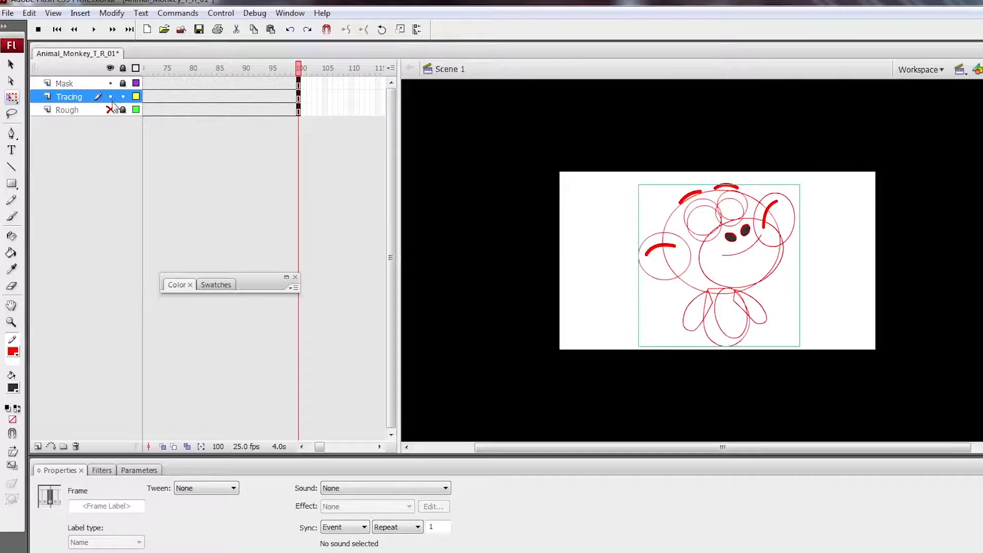
pyautogui.press('z')
pyautogui.moveTo(624, 174); pyautogui.dragTo(813, 360)
pyautogui.click(111, 96)
pyautogui.click(111, 110)
pyautogui.click(111, 96)
pyautogui.press(',')
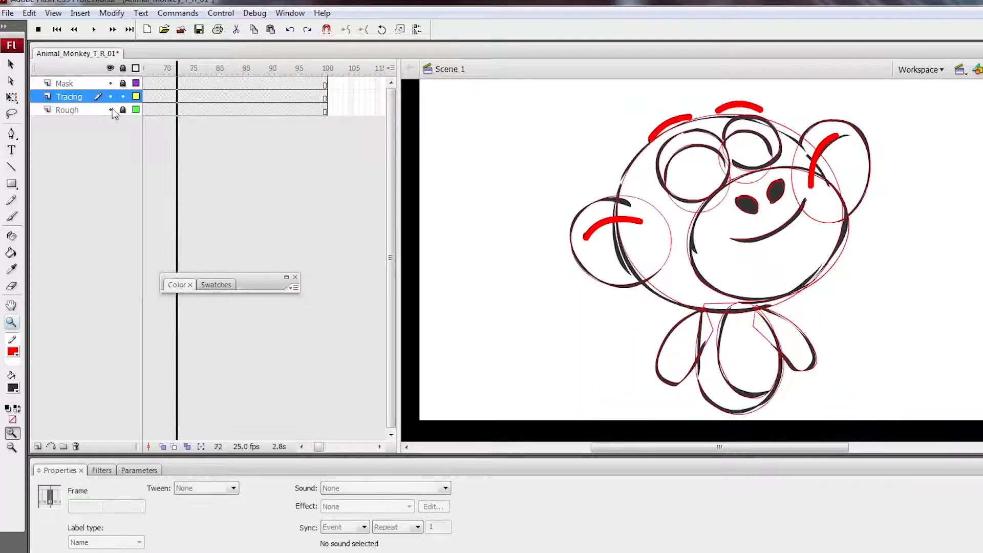
# Step: Save the document and open the HEAD symbol nested in Monkey_RIG
pyautogui.hotkey('ctrl', '2')
pyautogui.hotkey('ctrl', 's')
pyautogui.doubleClick(851, 244)
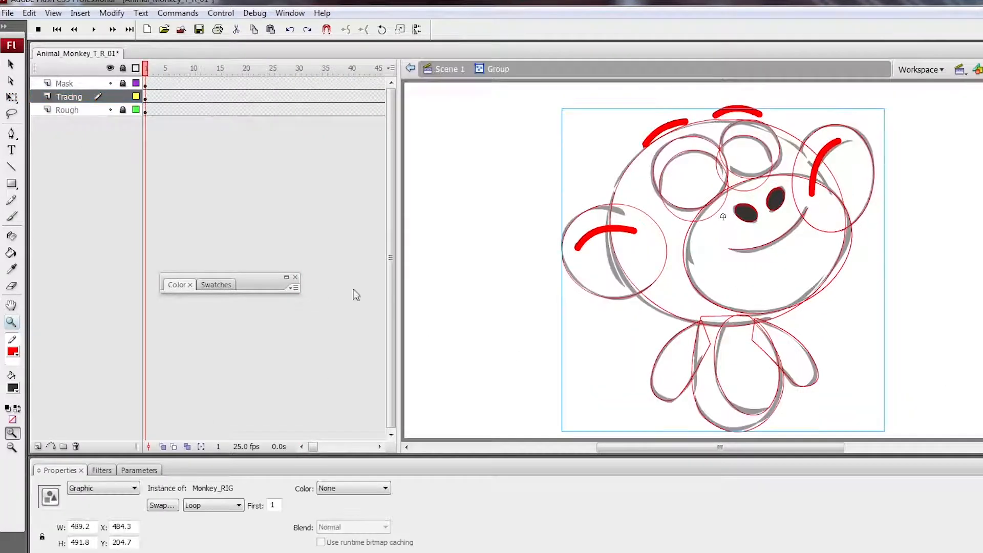
pyautogui.doubleClick(850, 251)
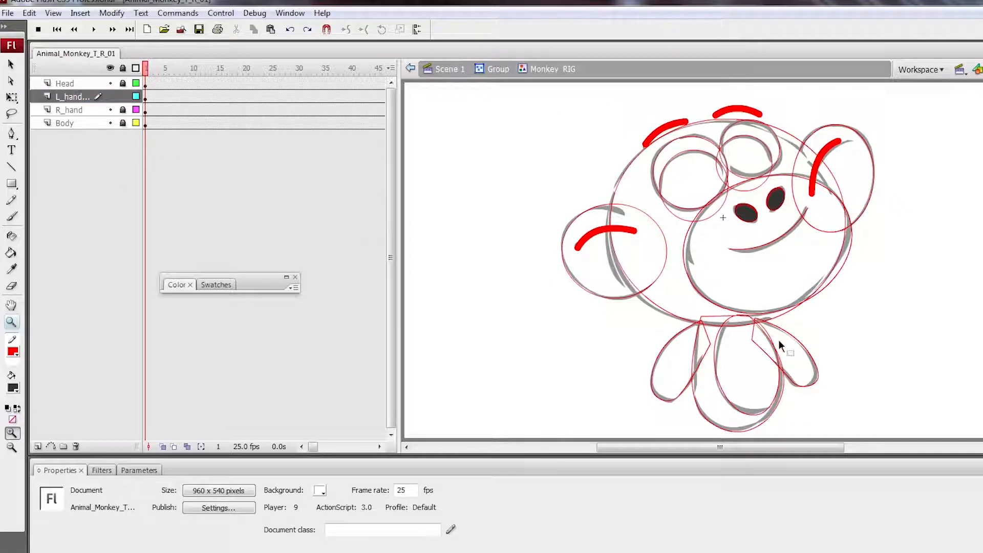
pyautogui.doubleClick(625, 193)
# Step: Fill the face shape on the Face layer with solid purple #6633FF
pyautogui.moveTo(256, 282); pyautogui.dragTo(298, 197)
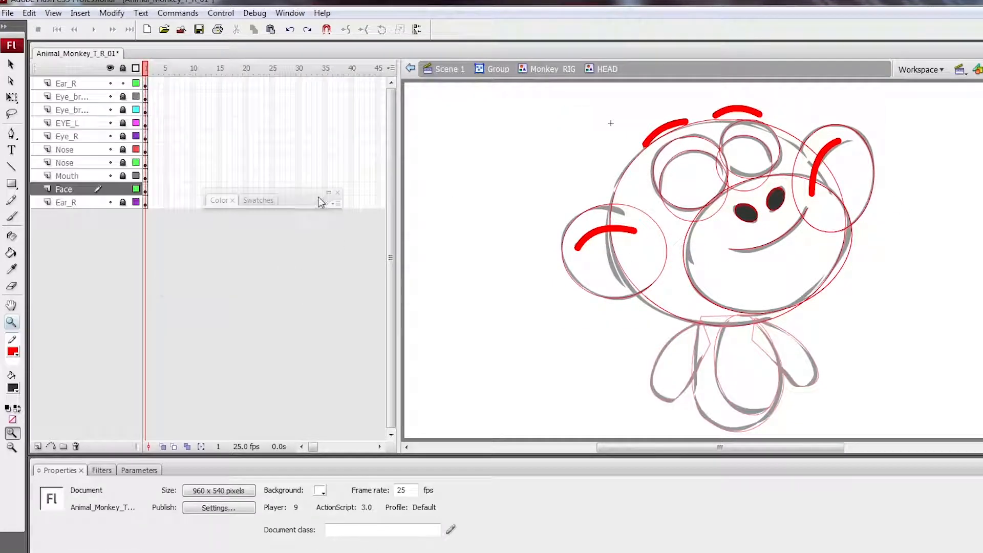
pyautogui.click(228, 236)
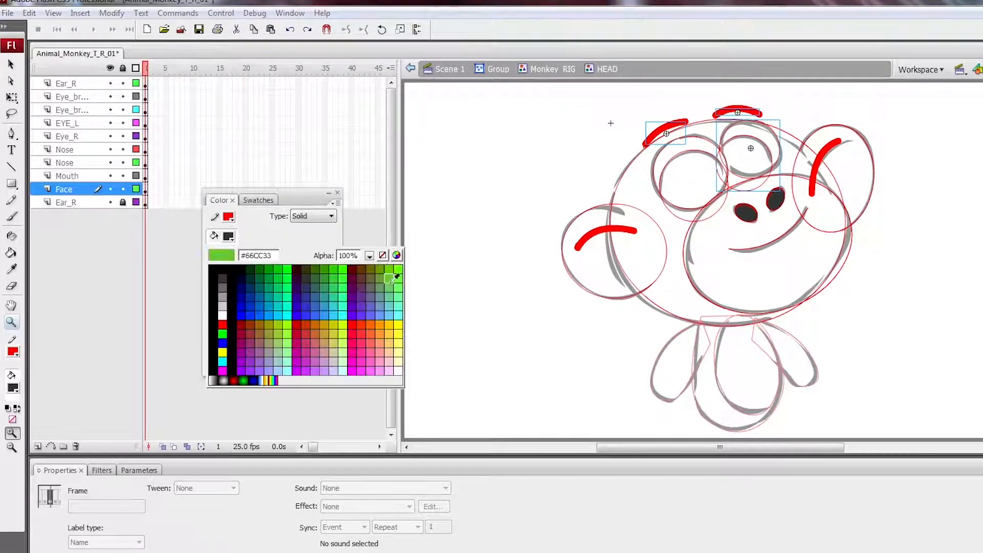
pyautogui.click(361, 316)
pyautogui.press('k')
pyautogui.click(659, 310)
# Step: Unlock Layer 1 inside the Mouth symbol and fill the muzzle oval with light purple #A88AFF
pyautogui.click(228, 236)
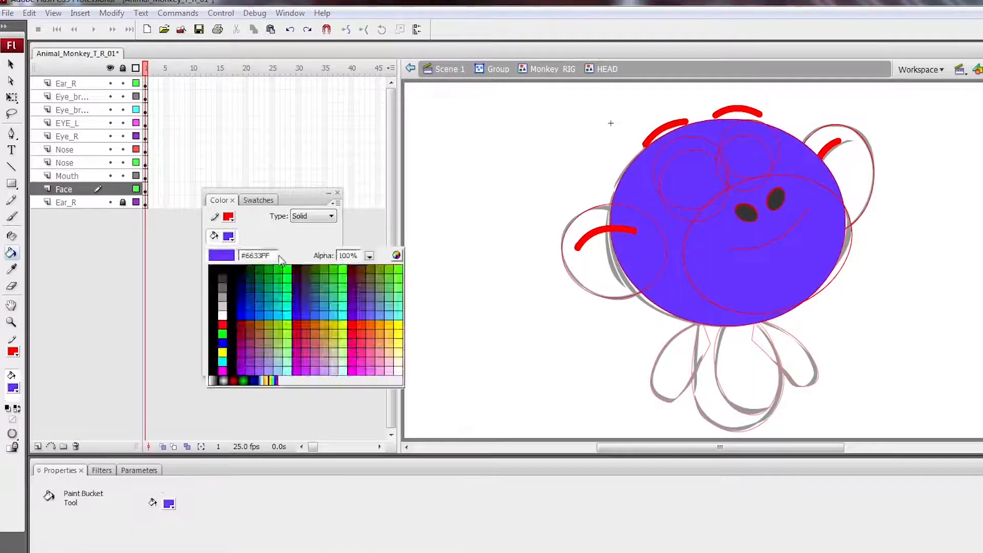
pyautogui.click(396, 255)
pyautogui.click(408, 374)
pyautogui.click(822, 187)
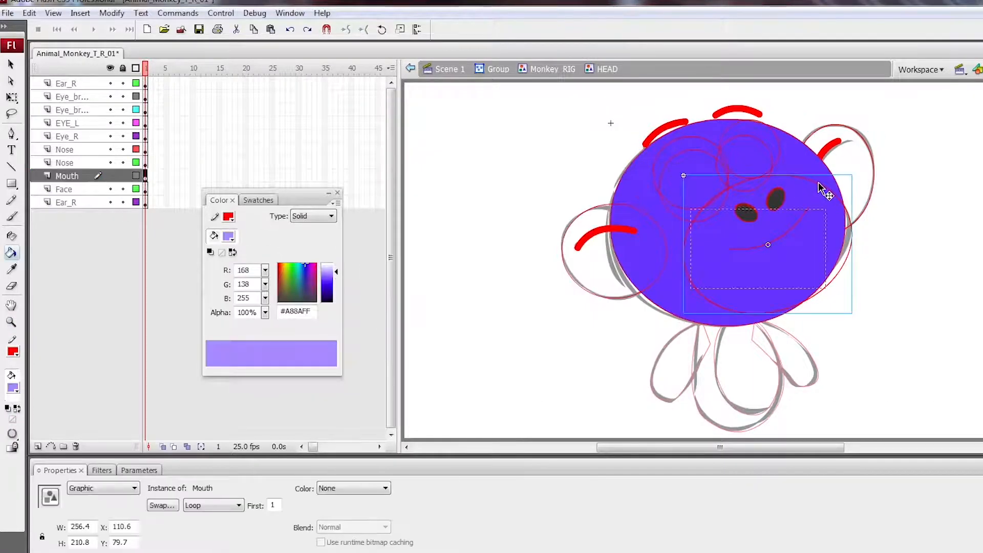
pyautogui.doubleClick(811, 195)
pyautogui.click(123, 109)
pyautogui.click(68, 110)
pyautogui.click(820, 230)
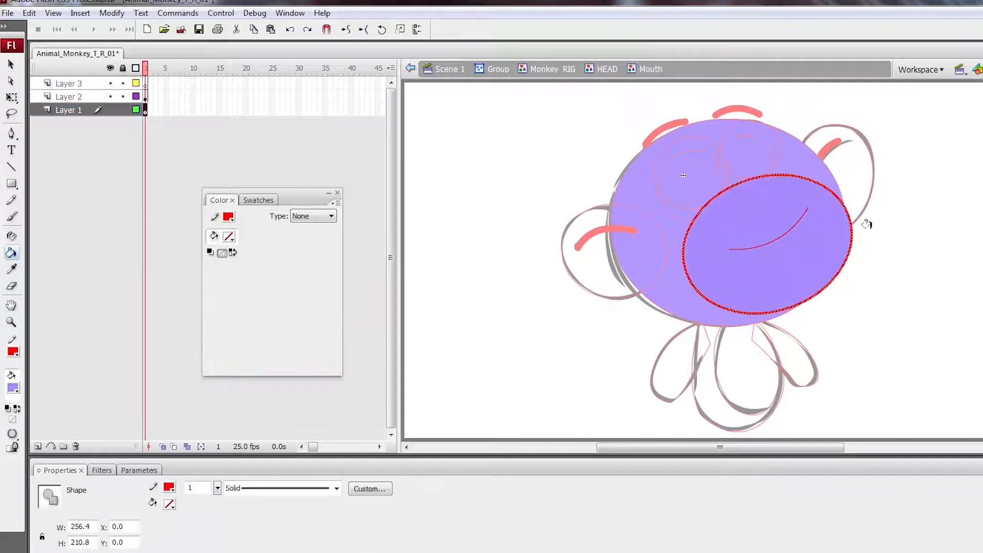
# Step: Return to the HEAD symbol and lighten the face fill to #6945FE
pyautogui.keyDown('ctrl'); pyautogui.doubleClick(882, 245); pyautogui.keyUp('ctrl')
pyautogui.keyDown('ctrl'); pyautogui.click(882, 245); pyautogui.keyUp('ctrl')
pyautogui.keyDown('ctrl'); pyautogui.click(674, 281); pyautogui.keyUp('ctrl')
pyautogui.moveTo(336, 279); pyautogui.dragTo(335, 277)
pyautogui.keyDown('ctrl'); pyautogui.click(588, 329); pyautogui.keyUp('ctrl')
pyautogui.keyDown('ctrl'); pyautogui.click(666, 258); pyautogui.keyUp('ctrl')
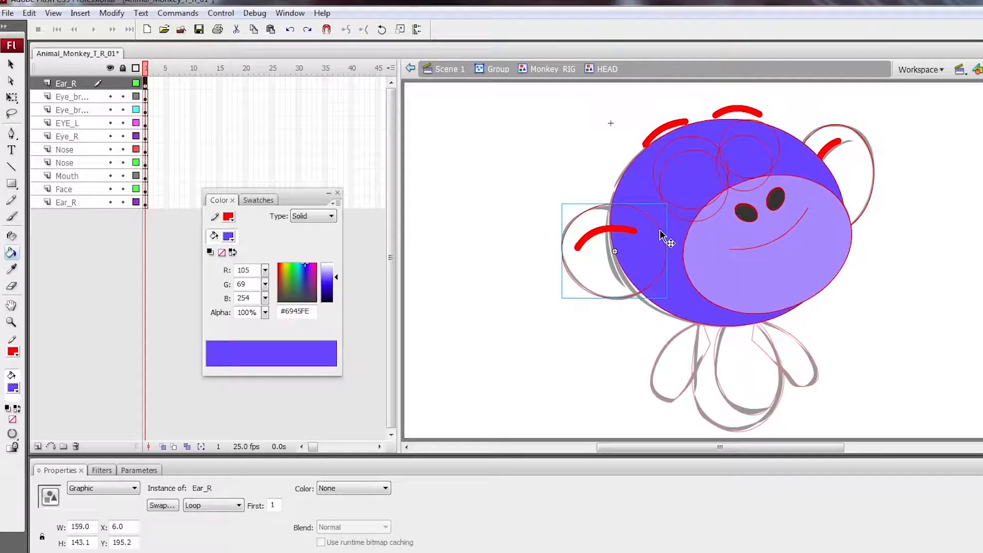
# Step: Fill the ear shape on Layer 1 of the Ear_R symbol with purple #6945FE
pyautogui.keyDown('ctrl'); pyautogui.doubleClick(660, 231); pyautogui.keyUp('ctrl')
pyautogui.click(67, 83)
pyautogui.click(609, 269)
pyautogui.keyDown('ctrl'); pyautogui.doubleClick(655, 327); pyautogui.keyUp('ctrl')
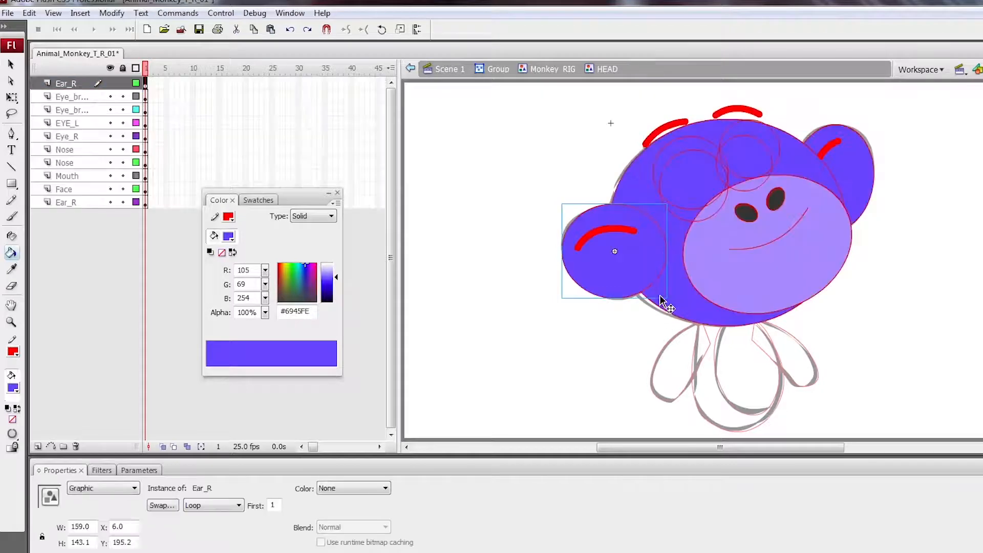
pyautogui.hotkey('ctrl', 'e')
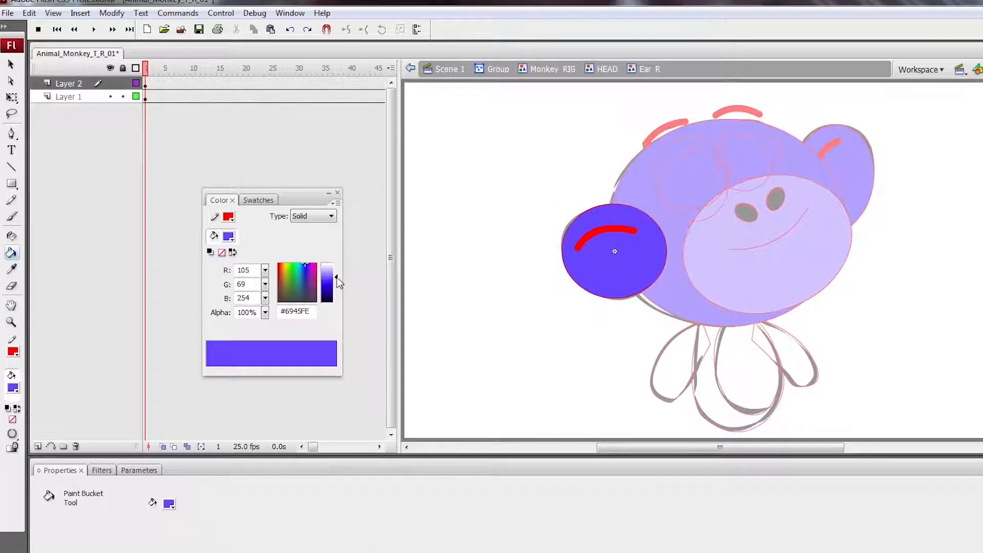
pyautogui.keyDown('ctrl'); pyautogui.doubleClick(672, 254); pyautogui.keyUp('ctrl')
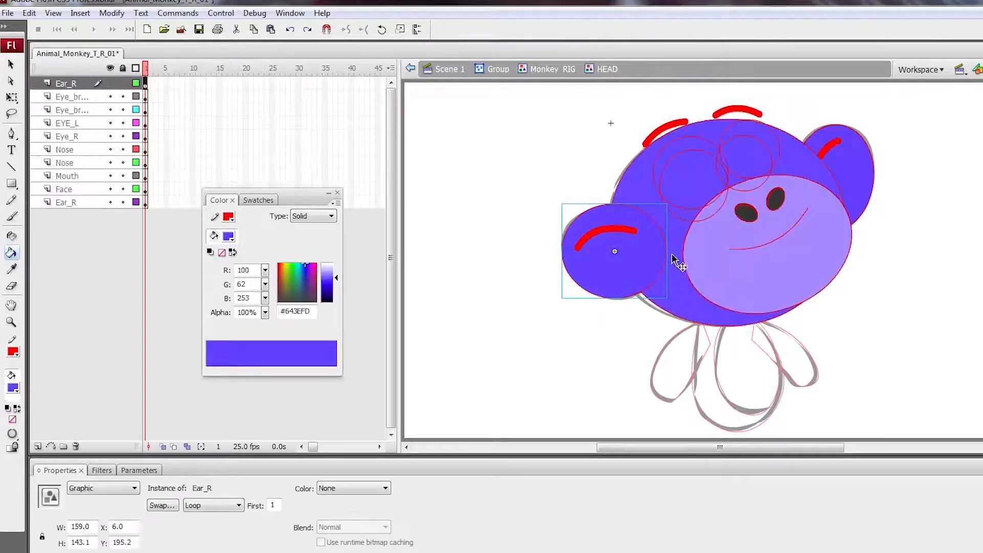
# Step: Recolour the face and the Ear_R shape with the warmer purple #8C56F1
pyautogui.keyDown('ctrl'); pyautogui.click(719, 198); pyautogui.keyUp('ctrl')
pyautogui.keyDown('ctrl'); pyautogui.click(663, 280); pyautogui.keyUp('ctrl')
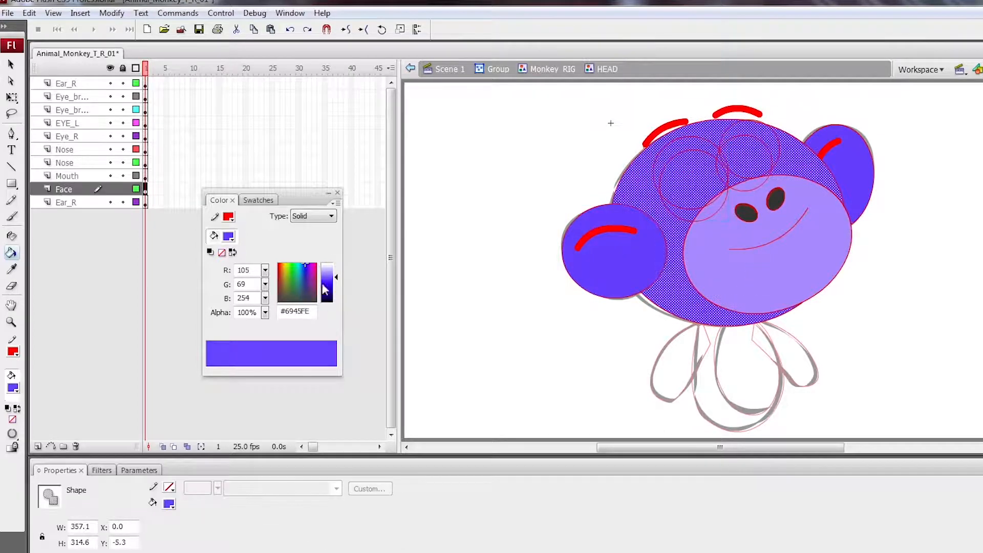
pyautogui.click(229, 236)
pyautogui.click(396, 254)
pyautogui.click(601, 203)
pyautogui.moveTo(601, 203)
pyautogui.mouseDown()
pyautogui.moveTo(594, 210)
pyautogui.moveTo(601, 202)
pyautogui.moveTo(615, 211)
pyautogui.mouseUp()
pyautogui.click(403, 371)
pyautogui.keyDown('ctrl'); pyautogui.click(632, 270); pyautogui.keyUp('ctrl')
pyautogui.keyDown('ctrl'); pyautogui.doubleClick(631, 270); pyautogui.keyUp('ctrl')
pyautogui.click(632, 271)
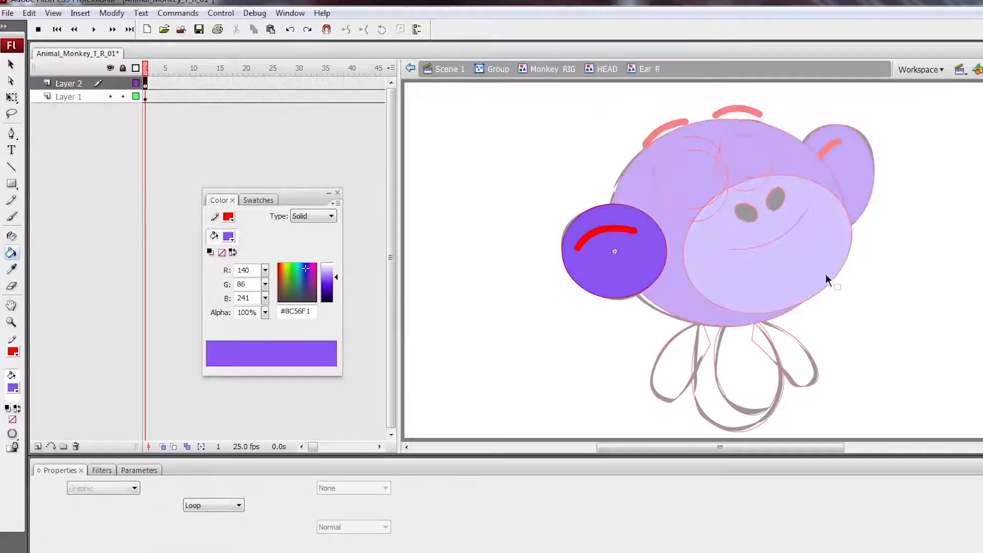
# Step: Mix light purple #B693F7 and refill the muzzle inside the Mouth symbol with it
pyautogui.keyDown('ctrl'); pyautogui.doubleClick(826, 275); pyautogui.keyUp('ctrl')
pyautogui.click(229, 236)
pyautogui.click(396, 254)
pyautogui.moveTo(666, 235); pyautogui.dragTo(666, 219)
pyautogui.press('Return')
pyautogui.click(726, 276)
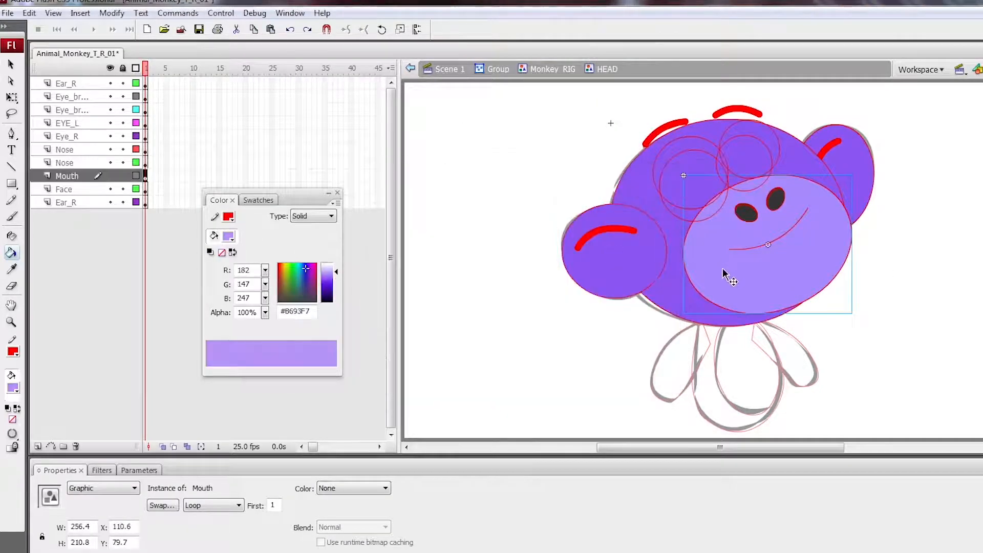
pyautogui.keyDown('ctrl'); pyautogui.doubleClick(731, 266); pyautogui.keyUp('ctrl')
pyautogui.click(733, 268)
pyautogui.keyDown('ctrl'); pyautogui.doubleClick(850, 295); pyautogui.keyUp('ctrl')
# Step: Delete the first nostril's outline inside its Nose symbol and recolour its fill black #000000
pyautogui.keyDown('ctrl'); pyautogui.doubleClick(748, 214); pyautogui.keyUp('ctrl')
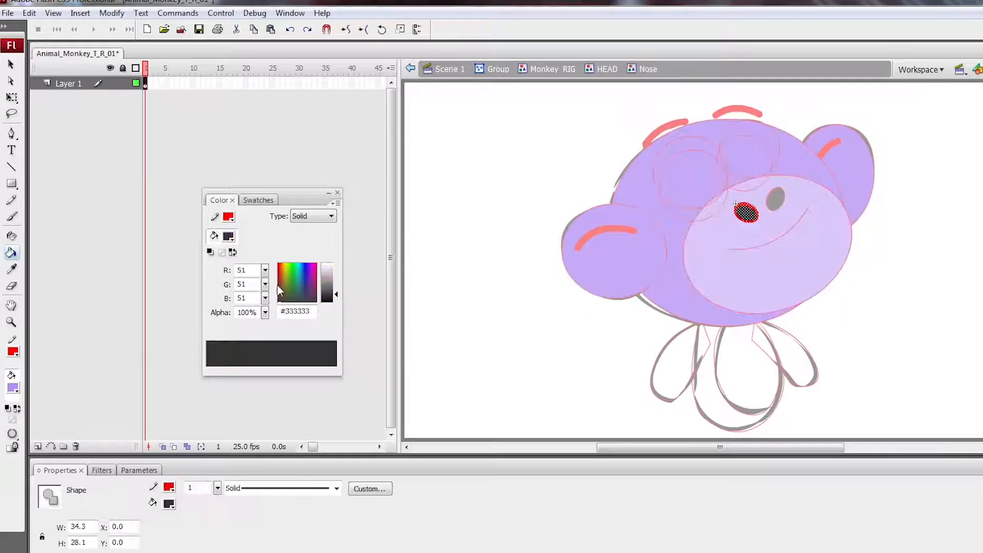
pyautogui.keyDown('ctrl'); pyautogui.click(765, 234); pyautogui.keyUp('ctrl')
pyautogui.keyDown('ctrl'); pyautogui.click(758, 217); pyautogui.keyUp('ctrl')
pyautogui.press('Delete')
pyautogui.keyDown('ctrl'); pyautogui.click(757, 211); pyautogui.keyUp('ctrl')
pyautogui.keyDown('ctrl'); pyautogui.doubleClick(773, 225); pyautogui.keyUp('ctrl')
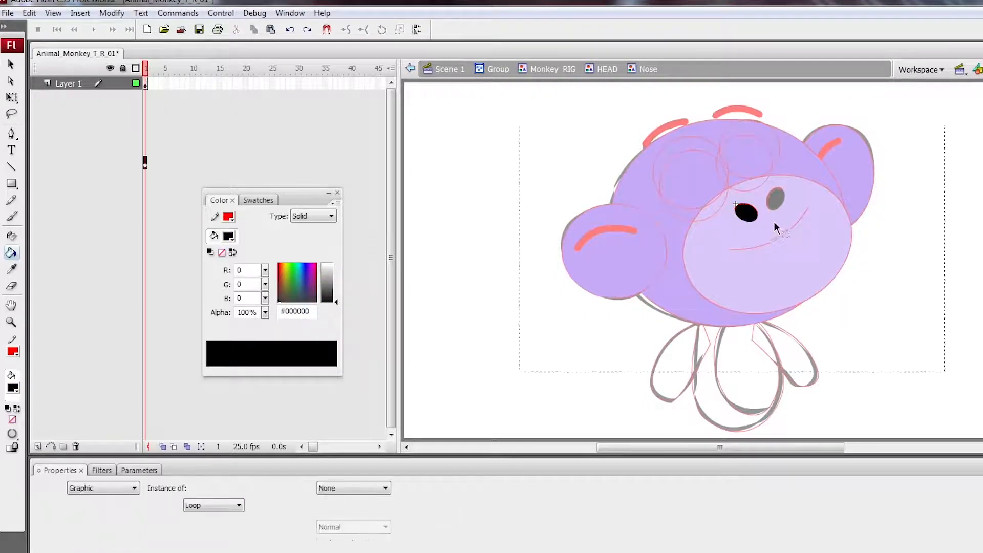
# Step: Fill the second nostril with black inside its Nose symbol and return to HEAD
pyautogui.press('z')
pyautogui.moveTo(723, 190); pyautogui.dragTo(755, 271)
pyautogui.keyDown('ctrl'); pyautogui.doubleClick(738, 219); pyautogui.keyUp('ctrl')
pyautogui.click(744, 231)
pyautogui.hotkey('ctrl', '-')
pyautogui.hotkey('ctrl', '-')
pyautogui.hotkey('ctrl', '-')
pyautogui.keyDown('ctrl'); pyautogui.doubleClick(879, 286); pyautogui.keyUp('ctrl')
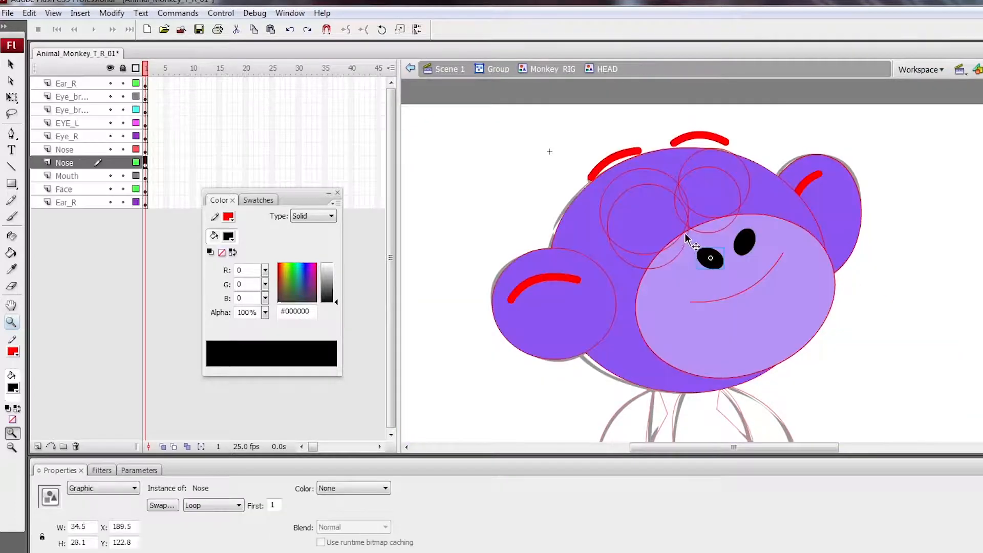
# Step: Fill the inner circle of the Eye_R symbol black and the outer circle on Layer 1 white
pyautogui.keyDown('ctrl'); pyautogui.click(679, 244); pyautogui.keyUp('ctrl')
pyautogui.keyDown('ctrl'); pyautogui.doubleClick(679, 244); pyautogui.keyUp('ctrl')
pyautogui.press('k')
pyautogui.click(645, 236)
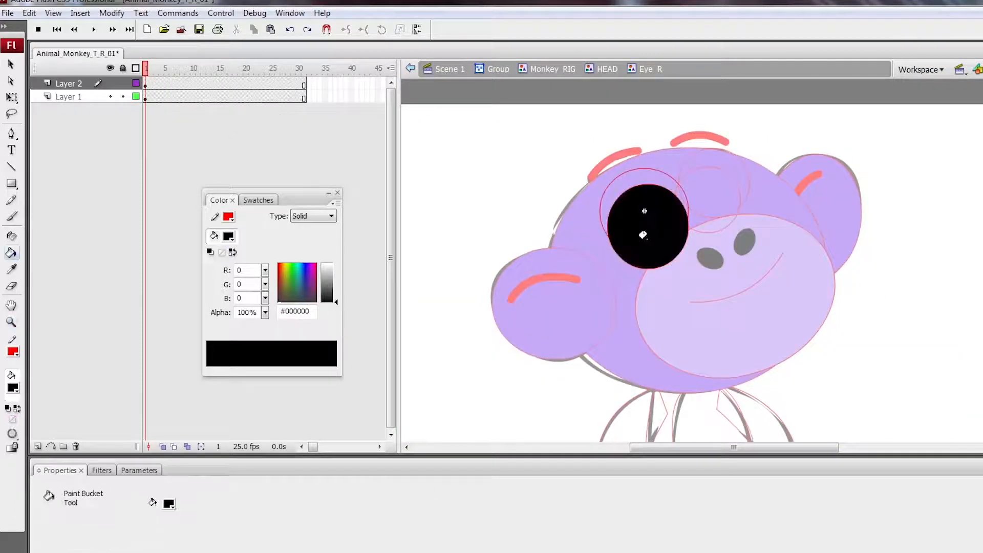
pyautogui.click(146, 97)
pyautogui.hotkey('ctrl', 'shift', 'a')
pyautogui.moveTo(335, 301); pyautogui.dragTo(336, 261)
pyautogui.click(627, 184)
# Step: Delete the red outlines of both circles in Eye_R
pyautogui.keyDown('ctrl'); pyautogui.click(688, 214); pyautogui.keyUp('ctrl')
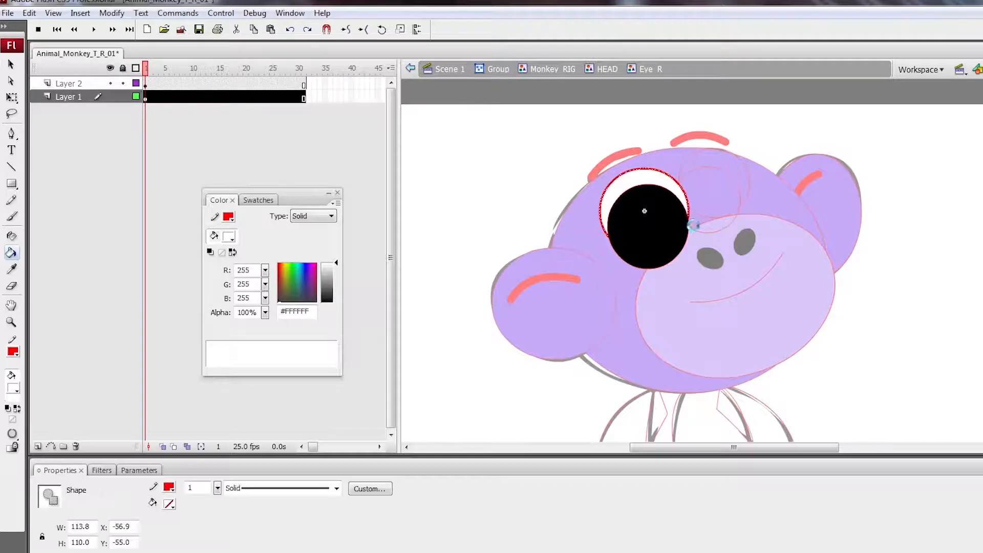
pyautogui.press('Delete')
pyautogui.keyDown('ctrl'); pyautogui.click(688, 230); pyautogui.keyUp('ctrl')
pyautogui.press('Delete')
# Step: Convert the black circle in Eye_R to a graphic symbol named Eye_ball
pyautogui.keyDown('ctrl'); pyautogui.click(671, 243); pyautogui.keyUp('ctrl')
pyautogui.press('F8')
pyautogui.write('j')
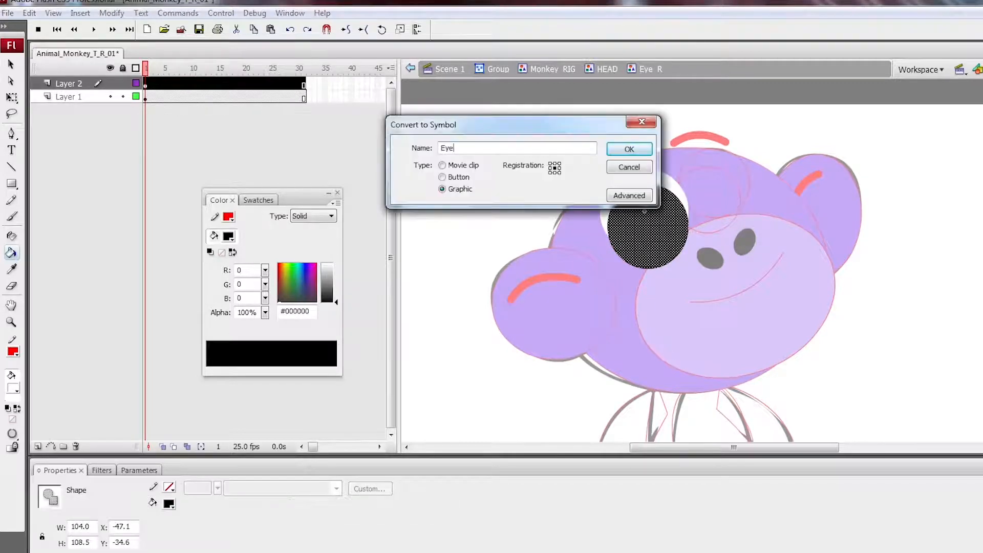
pyautogui.press('Return')
# Step: Draw an outline-free white highlight circle about 25 px wide on a new layer inside Eye_ball, with Layer 1 locked
pyautogui.keyDown('ctrl'); pyautogui.doubleClick(665, 257); pyautogui.keyUp('ctrl')
pyautogui.click(38, 447)
pyautogui.click(123, 97)
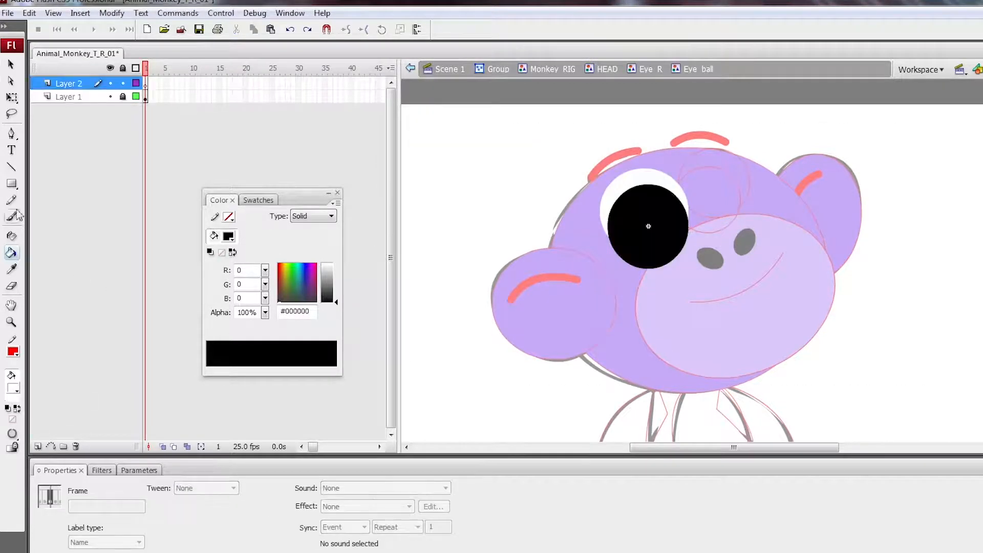
pyautogui.moveTo(12, 184); pyautogui.dragTo(62, 221)
pyautogui.moveTo(645, 181); pyautogui.dragTo(666, 200)
pyautogui.keyDown('ctrl'); pyautogui.click(663, 196); pyautogui.keyUp('ctrl')
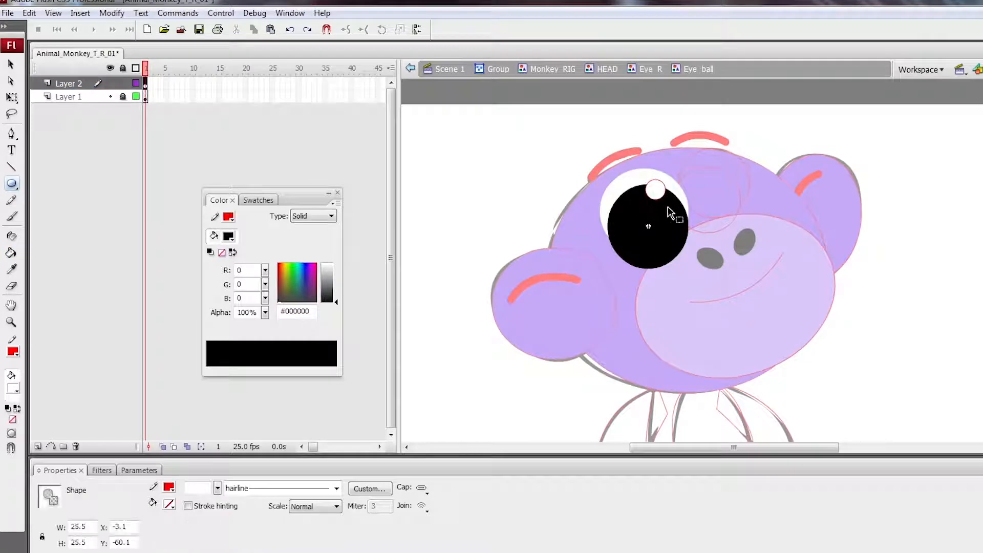
pyautogui.press('Delete')
pyautogui.keyDown('ctrl'); pyautogui.click(658, 192); pyautogui.keyUp('ctrl')
# Step: Open the EYE_L symbol, unlock Layer 1 and fill its outer circle white
pyautogui.doubleClick(746, 213)
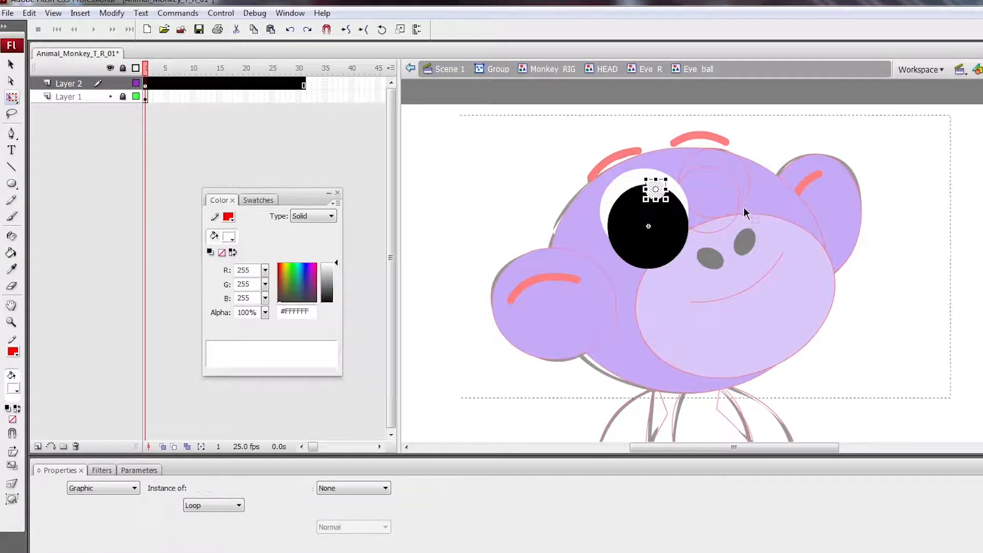
pyautogui.doubleClick(743, 214)
pyautogui.click(743, 216)
pyautogui.doubleClick(743, 215)
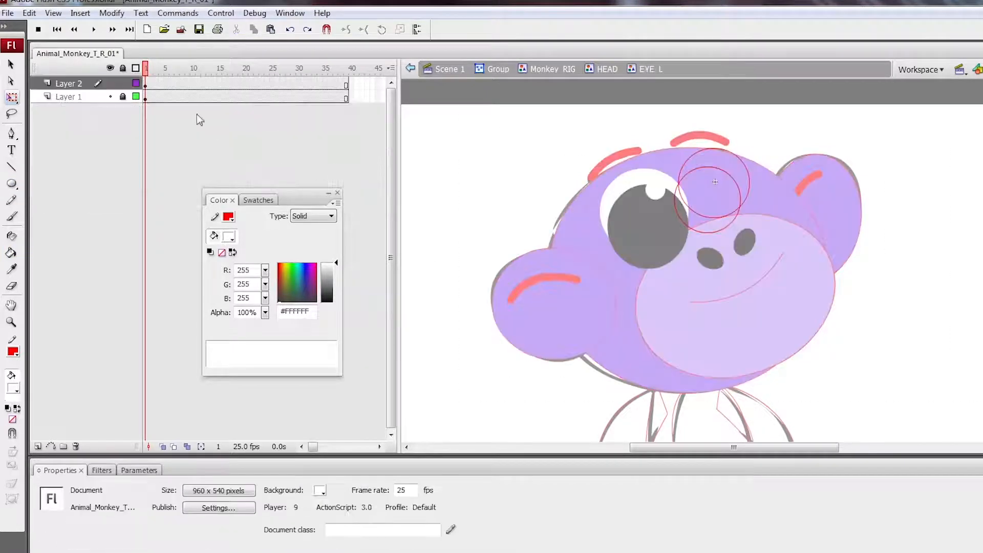
pyautogui.click(738, 191)
pyautogui.click(733, 197)
pyautogui.click(122, 97)
pyautogui.click(145, 97)
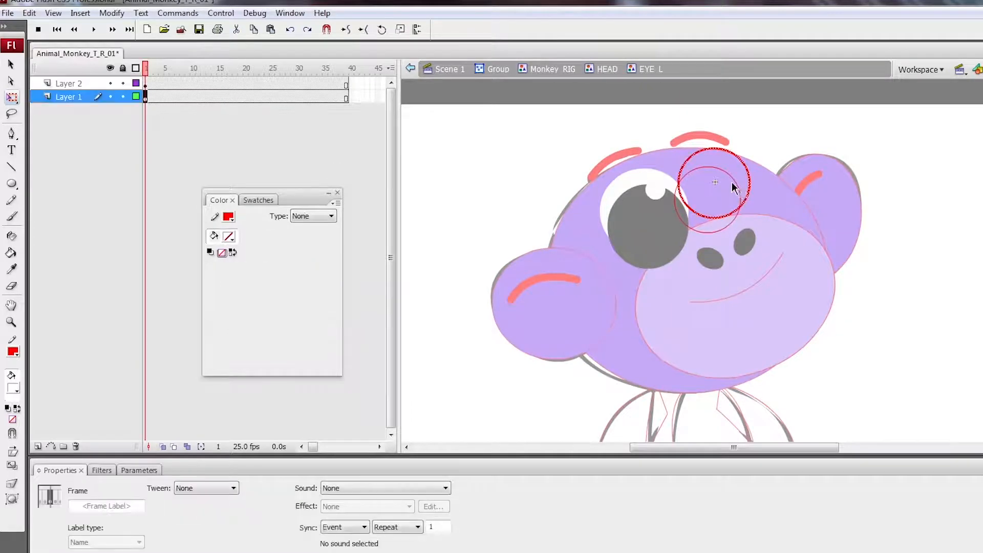
pyautogui.press('k')
pyautogui.click(735, 191)
# Step: Fill the inner circle of EYE_L black and remove its outline
pyautogui.click(228, 236)
pyautogui.click(215, 270)
pyautogui.click(737, 213)
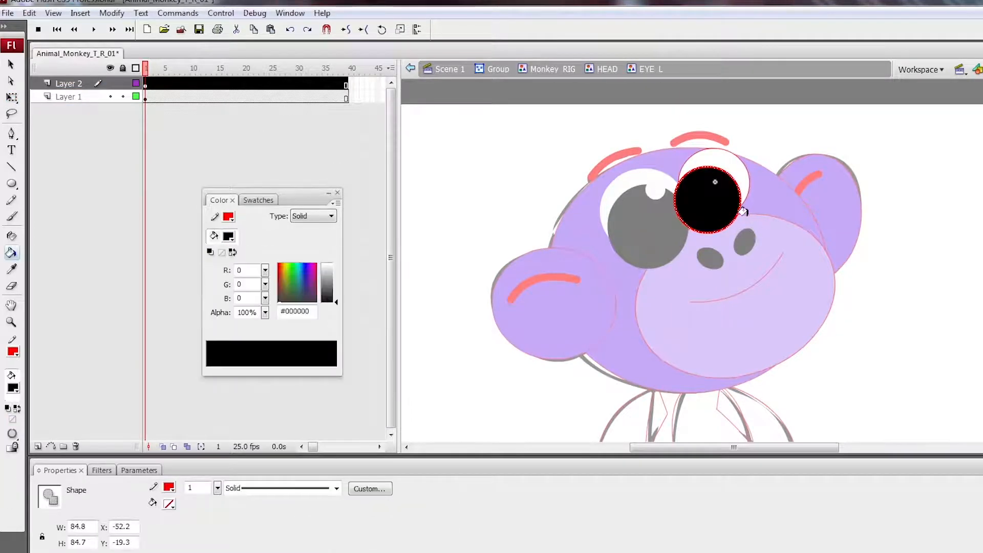
# Step: Convert the black circle in EYE_L to a graphic symbol named Eye_ball_L
pyautogui.click(737, 205)
pyautogui.press('F8')
pyautogui.write('Eye_ball_L')
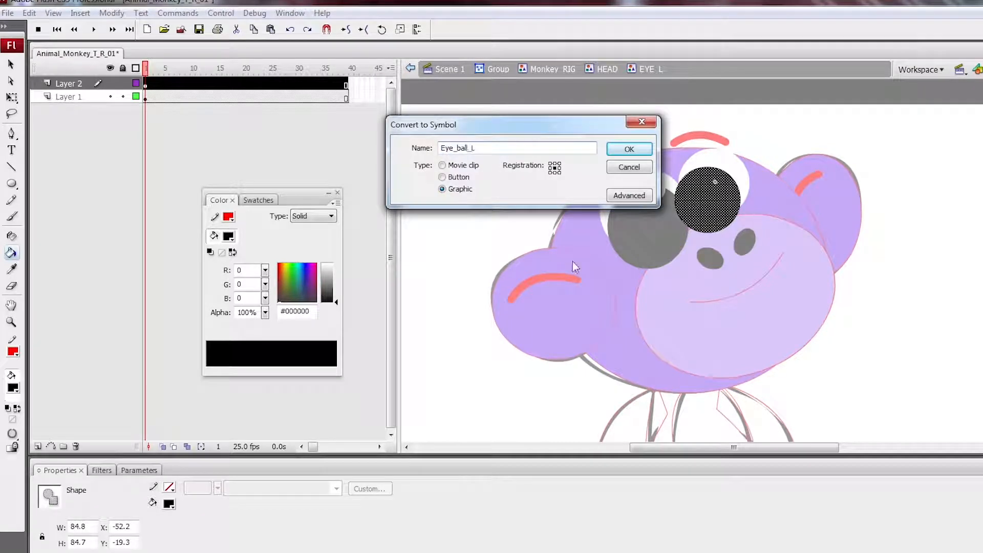
pyautogui.press('Return')
# Step: Draw a small white highlight circle on a new layer inside Eye_ball_L and return to EYE_L
pyautogui.doubleClick(707, 200)
pyautogui.press('o')
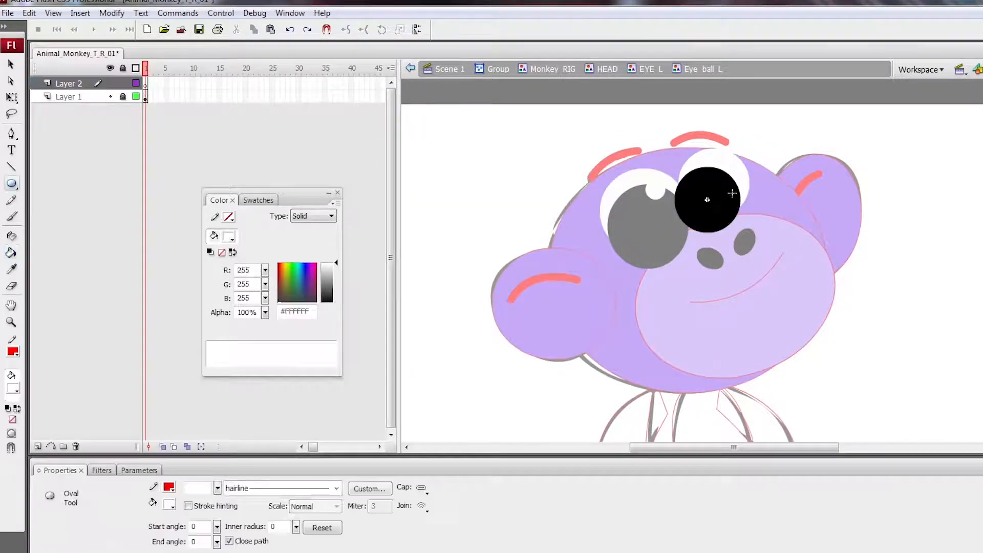
pyautogui.moveTo(722, 181); pyautogui.dragTo(721, 179)
pyautogui.doubleClick(770, 158)
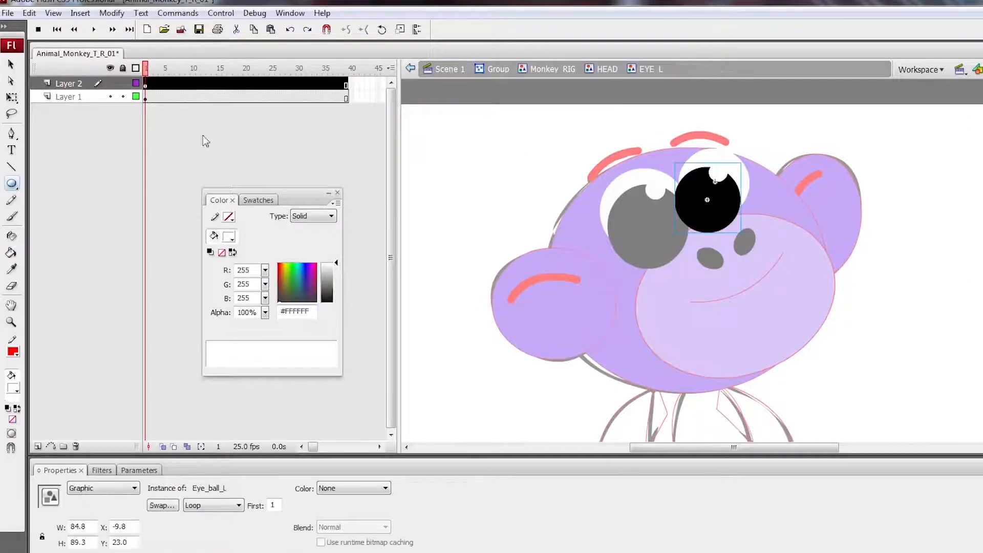
# Step: Copy the white eye shape in place onto a new top layer of EYE_L and make it a mask for the eyeball
pyautogui.click(37, 446)
pyautogui.click(146, 111)
pyautogui.hotkey('ctrl', 'c')
pyautogui.click(97, 87)
pyautogui.hotkey('ctrl', 'shift', 'v')
pyautogui.rightClick(95, 88)
pyautogui.click(132, 216)
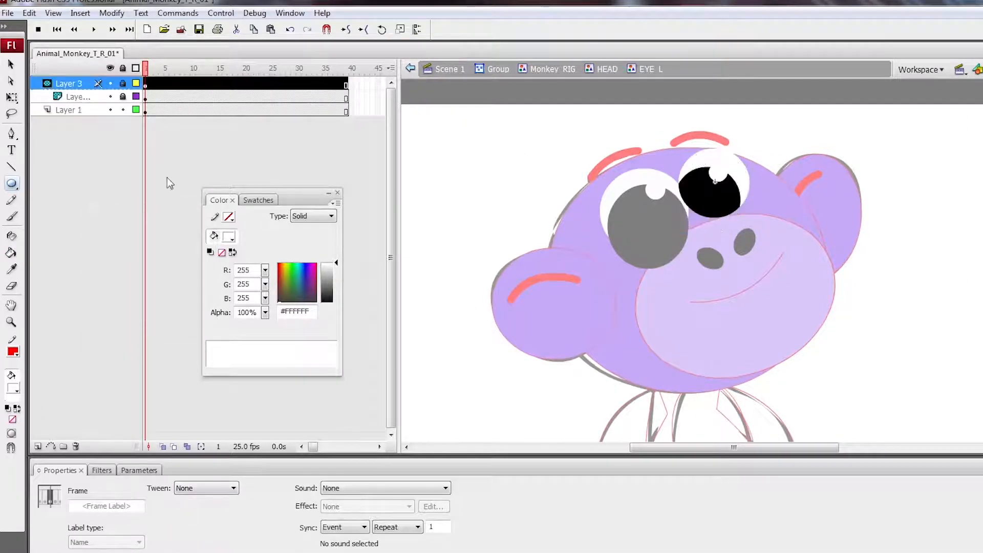
# Step: Mask the eyeball in Eye_R with the white eye shape pasted in place on a new top layer
pyautogui.doubleClick(673, 275)
pyautogui.click(655, 261)
pyautogui.doubleClick(603, 259)
pyautogui.click(37, 446)
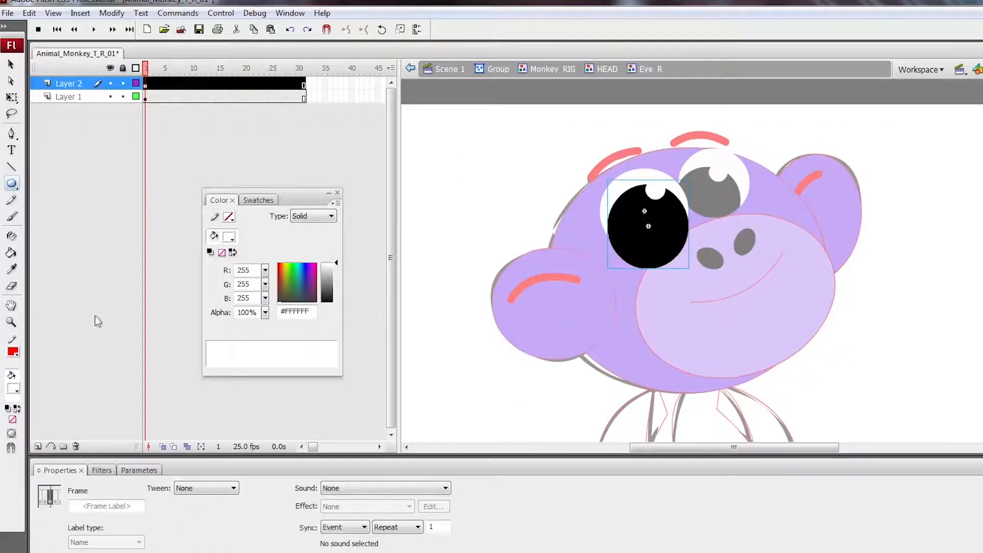
pyautogui.click(37, 446)
pyautogui.hotkey('ctrl', 'shift', 'v')
pyautogui.rightClick(85, 87)
pyautogui.click(118, 210)
pyautogui.doubleClick(480, 204)
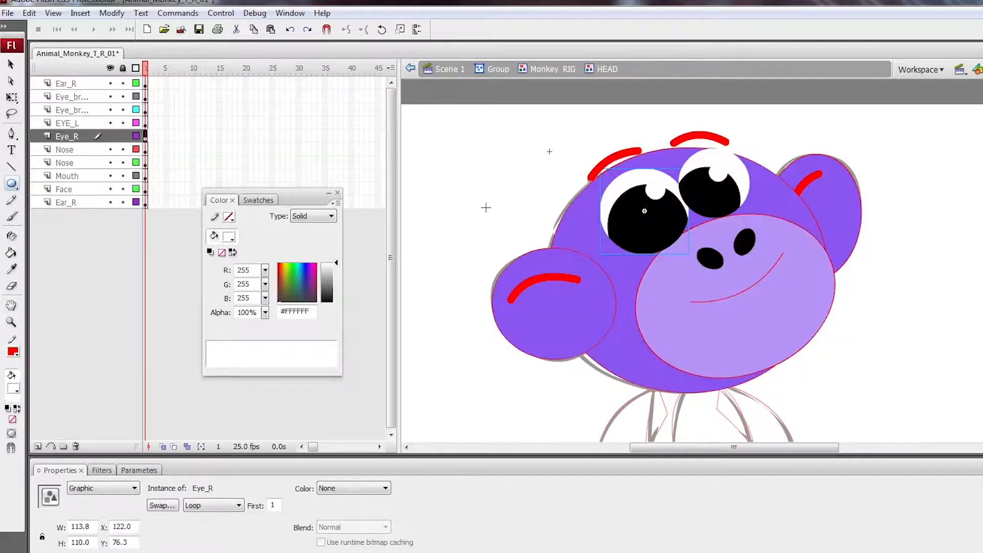
# Step: Move the Eye_R layer above EYE_L and enlarge the eyeball inside EYE_L to about 96 × 101 px
pyautogui.moveTo(84, 137); pyautogui.dragTo(83, 125)
pyautogui.click(725, 208)
pyautogui.press('q')
pyautogui.doubleClick(724, 208)
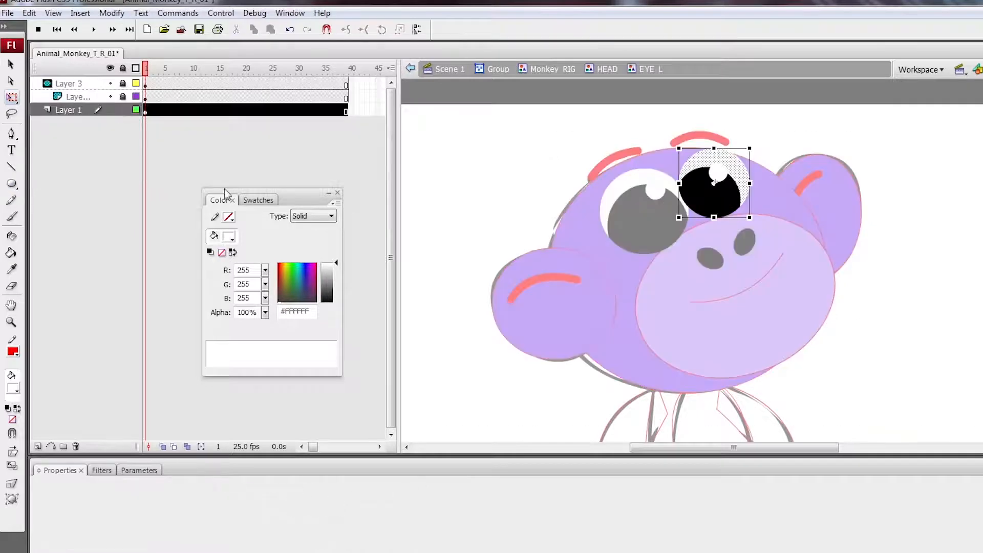
pyautogui.click(123, 97)
pyautogui.click(710, 205)
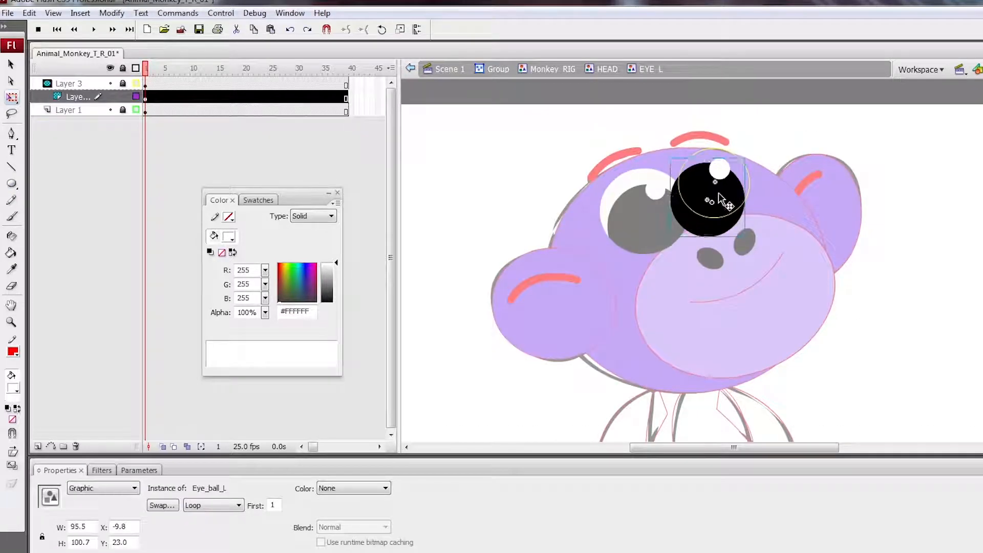
pyautogui.doubleClick(791, 160)
# Step: Move the Mouth and both Nose layers above the eyebrow layers, just below the top Ear_R layer
pyautogui.click(734, 289)
pyautogui.moveTo(84, 176); pyautogui.dragTo(96, 107)
pyautogui.hotkey('ctrl', 'z')
pyautogui.click(744, 244)
pyautogui.keyDown('shift'); pyautogui.click(711, 258); pyautogui.keyUp('shift')
pyautogui.keyDown('shift'); pyautogui.click(82, 174); pyautogui.keyUp('shift')
pyautogui.moveTo(82, 174); pyautogui.dragTo(101, 93)
# Step: Delete the red outlines of the muzzle and the face
pyautogui.doubleClick(820, 242)
pyautogui.click(821, 241)
pyautogui.press('Delete')
pyautogui.doubleClick(878, 277)
pyautogui.click(820, 227)
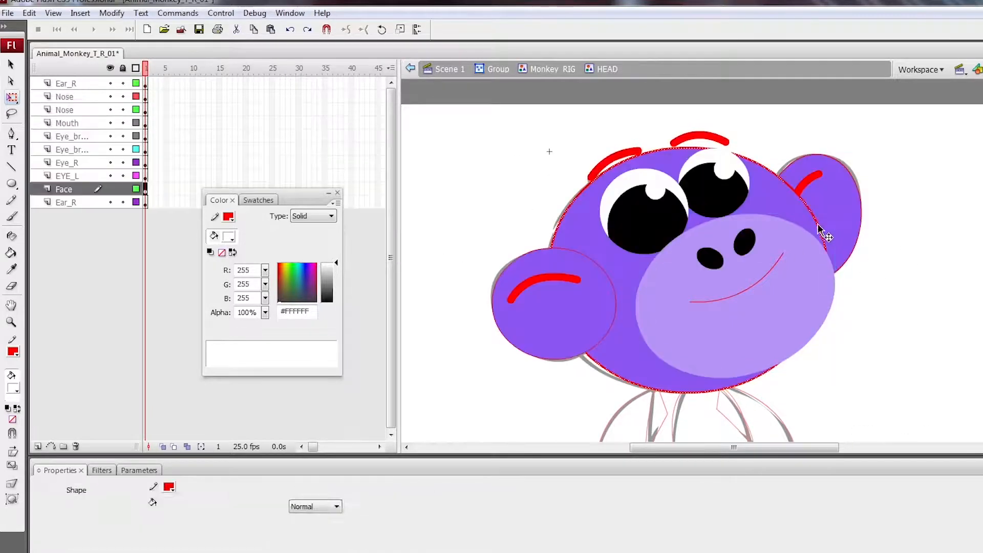
pyautogui.press('Delete')
# Step: Delete the red outline of the ear shape inside the Ear_R symbol
pyautogui.doubleClick(611, 298)
pyautogui.click(616, 298)
pyautogui.press('Delete')
# Step: Recolour the curved inner line of the ear with dark purple #591BED
pyautogui.click(579, 280)
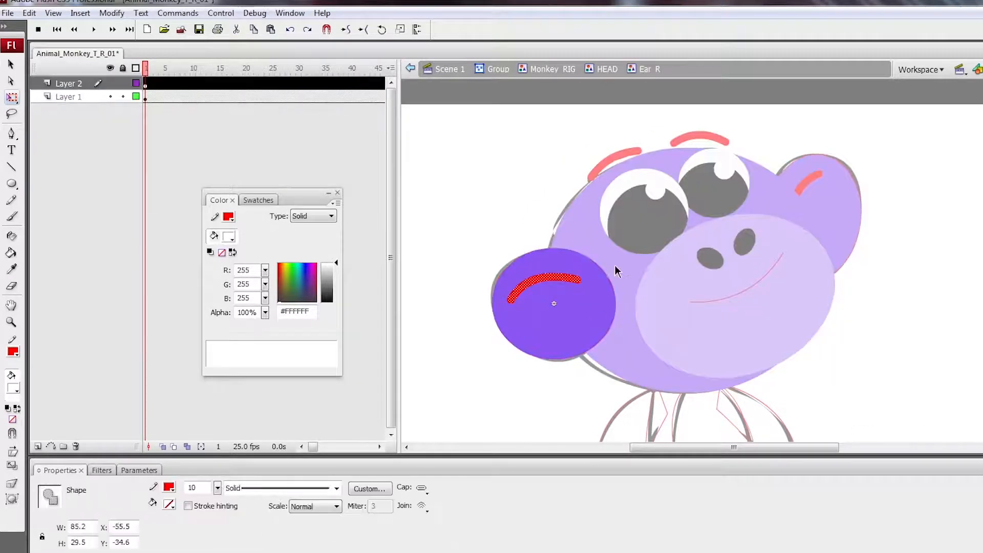
pyautogui.click(229, 217)
pyautogui.click(593, 267)
pyautogui.click(483, 241)
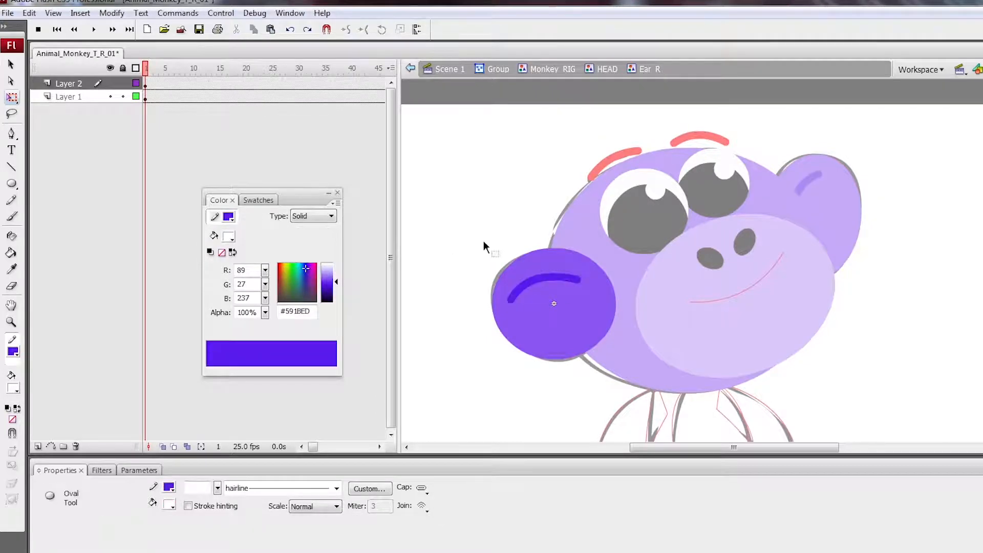
# Step: Try a lighter purple, #7642F0, on the ear's curved inner line
pyautogui.click(579, 280)
pyautogui.moveTo(336, 282); pyautogui.dragTo(336, 278)
pyautogui.click(366, 283)
pyautogui.click(559, 278)
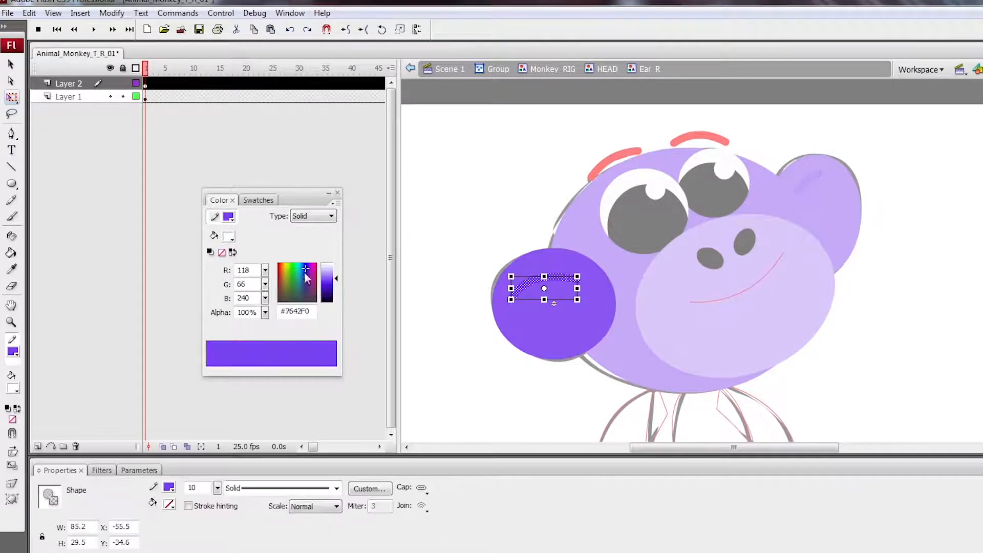
# Step: Sample the purple fill and darken it to #6C27ED for the ear's curved inner line
pyautogui.click(229, 217)
pyautogui.click(532, 267)
pyautogui.click(228, 217)
pyautogui.click(400, 236)
pyautogui.moveTo(664, 235); pyautogui.dragTo(663, 248)
pyautogui.click(403, 371)
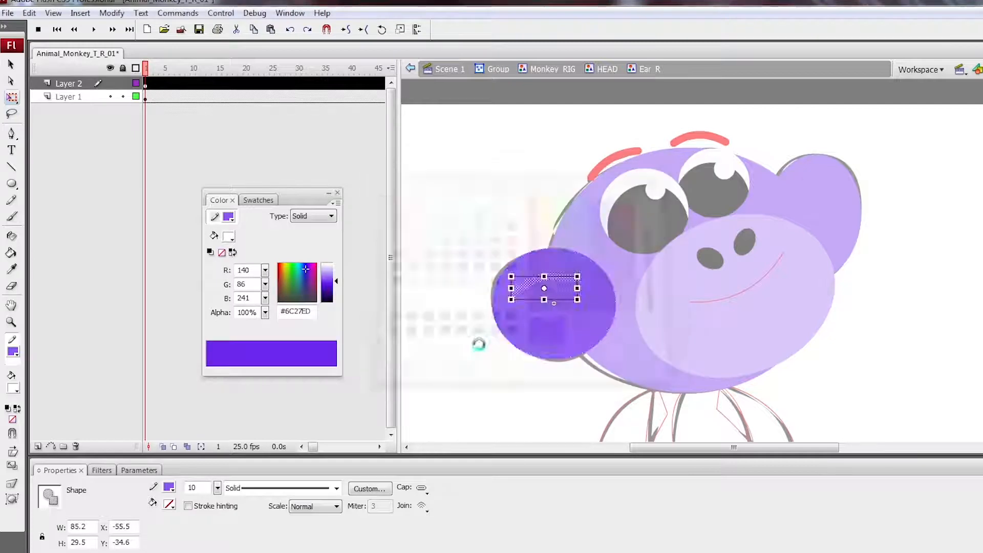
pyautogui.click(523, 327)
# Step: Lock Layer 2 of the ear symbol and make Layer 1 the active, unlocked layer
pyautogui.click(123, 97)
pyautogui.click(146, 84)
pyautogui.click(542, 203)
pyautogui.doubleClick(528, 208)
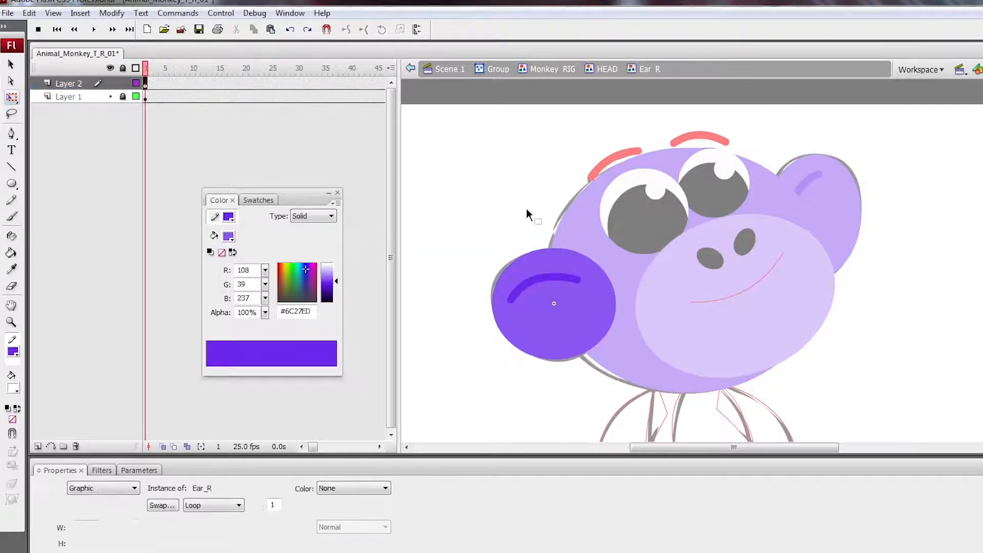
pyautogui.doubleClick(562, 348)
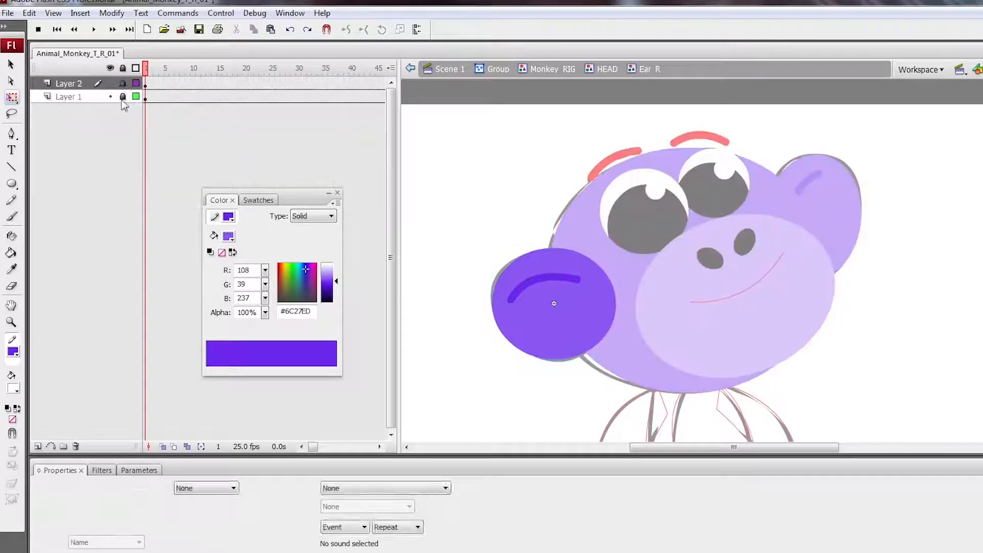
pyautogui.click(72, 97)
pyautogui.click(476, 363)
# Step: Try to draw a curved red hairline across the ear on Layer 1
pyautogui.click(229, 217)
pyautogui.click(222, 304)
pyautogui.press('n')
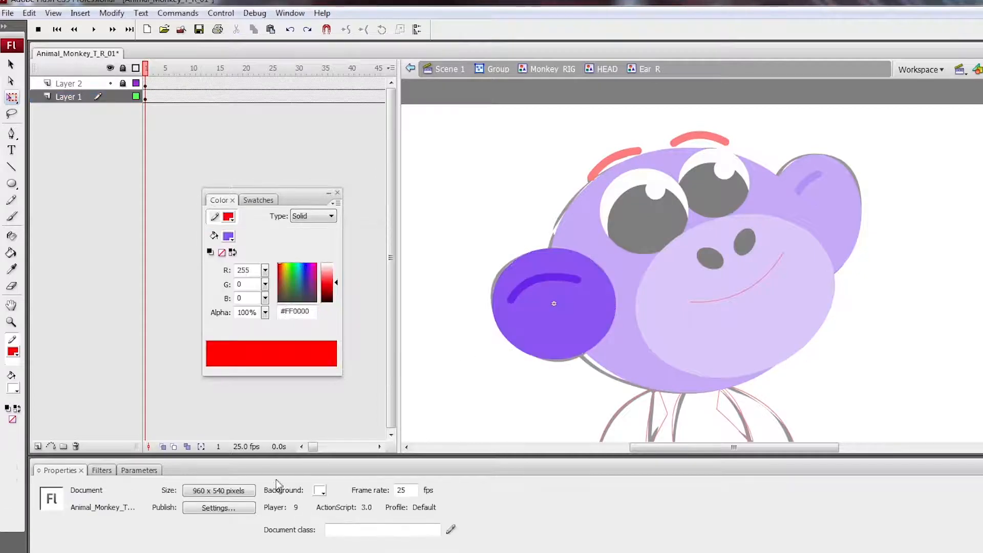
pyautogui.click(336, 488)
pyautogui.hotkey('ctrl', 'g')
pyautogui.moveTo(491, 309); pyautogui.dragTo(568, 290)
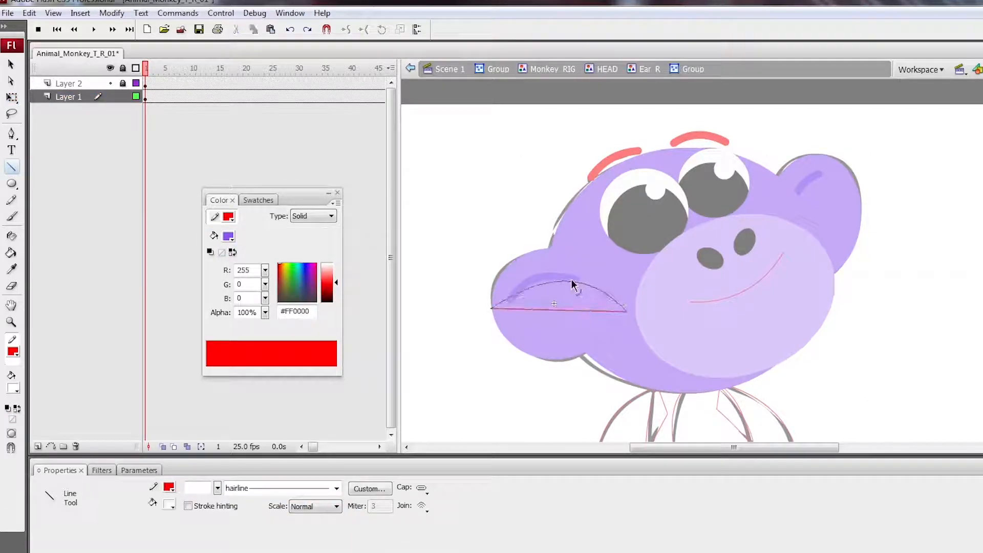
pyautogui.hotkey('ctrl', 'z')
pyautogui.hotkey('ctrl', 'z')
# Step: Sample the face purple and fill the ear shape with a slightly darker shade, #874FF0
pyautogui.click(607, 69)
pyautogui.click(228, 236)
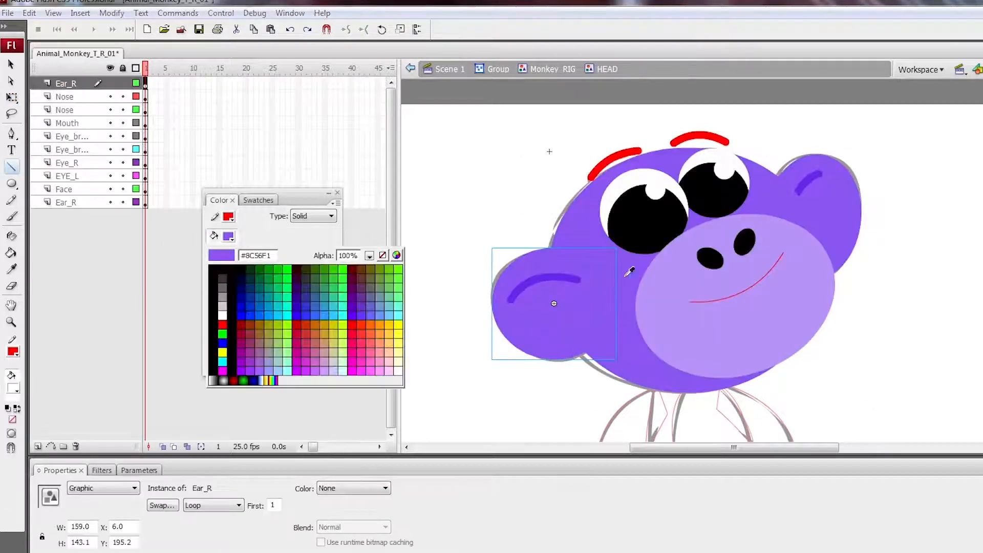
pyautogui.click(627, 274)
pyautogui.doubleClick(560, 326)
pyautogui.click(228, 236)
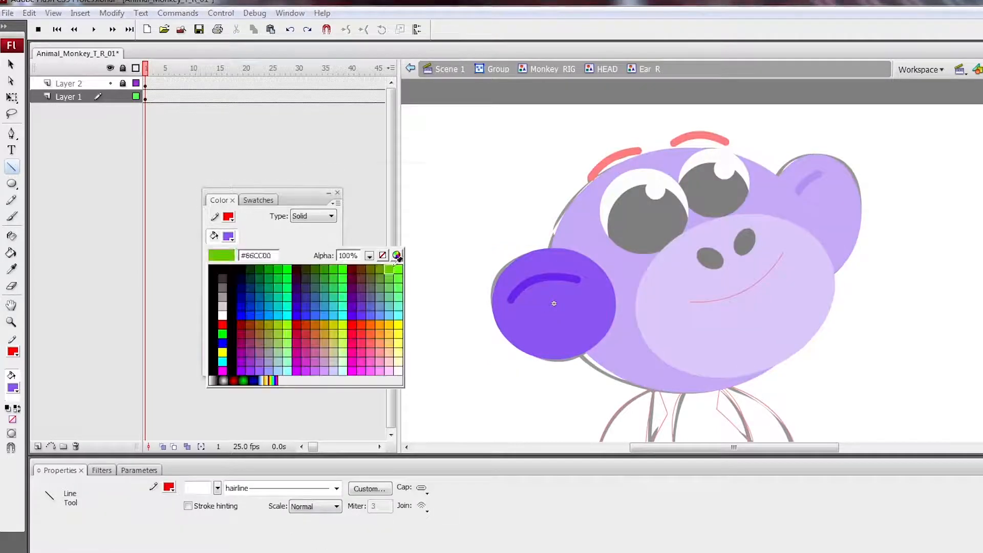
pyautogui.click(397, 254)
pyautogui.click(404, 371)
pyautogui.click(555, 387)
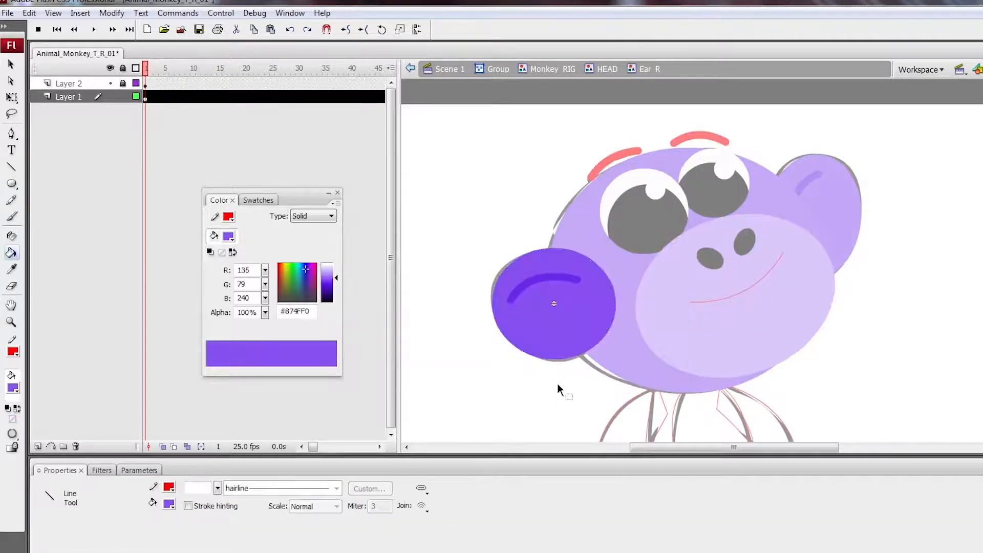
# Step: Darken the ear shape's fill further to #8247EF and return to the HEAD symbol
pyautogui.press('k')
pyautogui.click(229, 236)
pyautogui.click(396, 255)
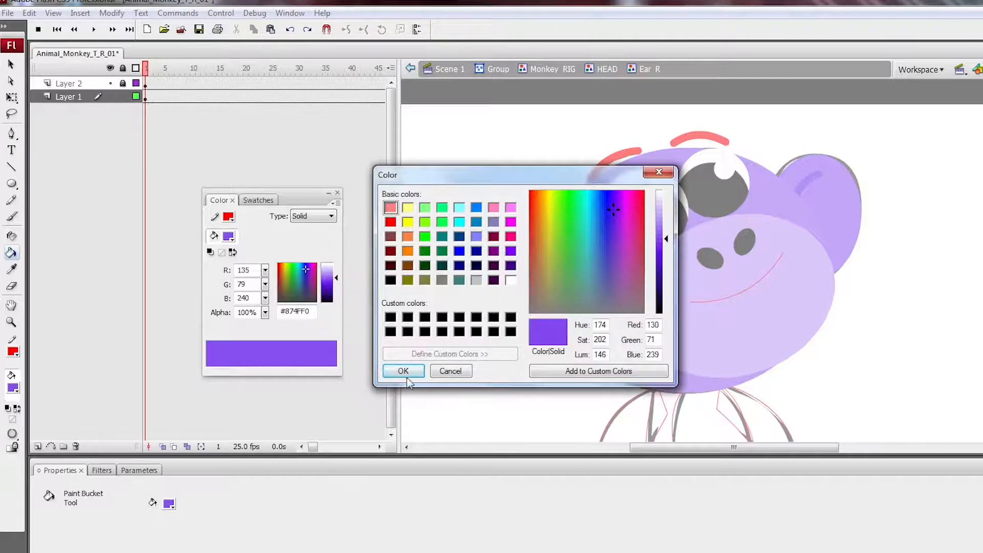
pyautogui.click(403, 371)
pyautogui.doubleClick(550, 388)
# Step: Extend the Mouth symbol's layers and thicken the red mouth line to a stroke height of 5
pyautogui.keyDown('ctrl'); pyautogui.doubleClick(726, 302); pyautogui.keyUp('ctrl')
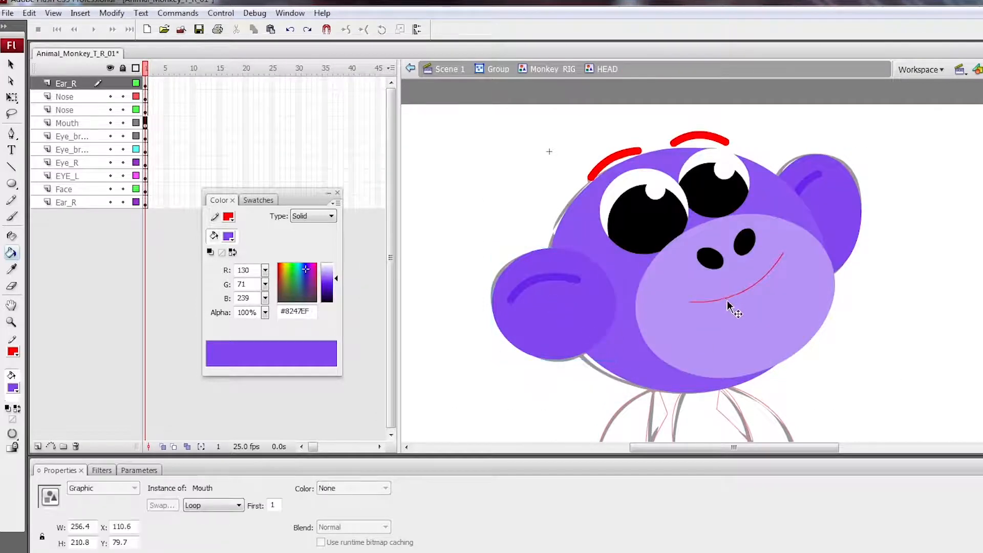
pyautogui.moveTo(283, 84); pyautogui.dragTo(337, 113)
pyautogui.press('F5')
pyautogui.press('F5')
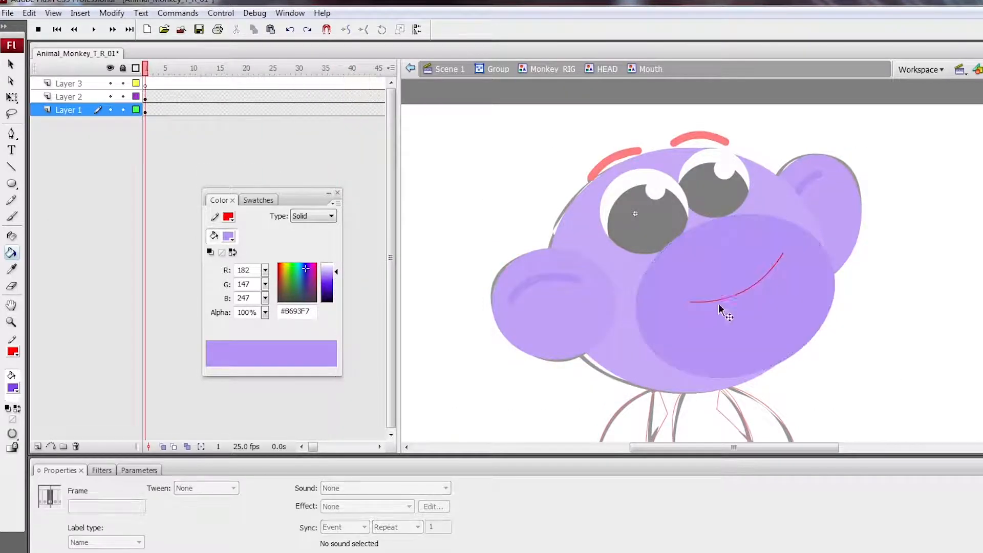
pyautogui.keyDown('ctrl'); pyautogui.click(739, 296); pyautogui.keyUp('ctrl')
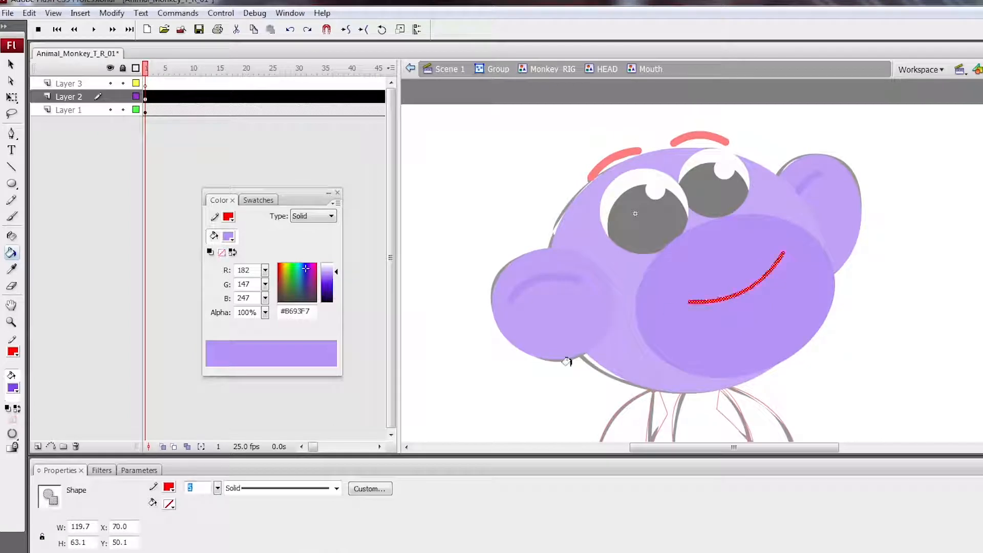
pyautogui.doubleClick(575, 402)
# Step: Copy the ear line's purple #6C27ED stroke with height 10 onto the mouth line
pyautogui.doubleClick(566, 285)
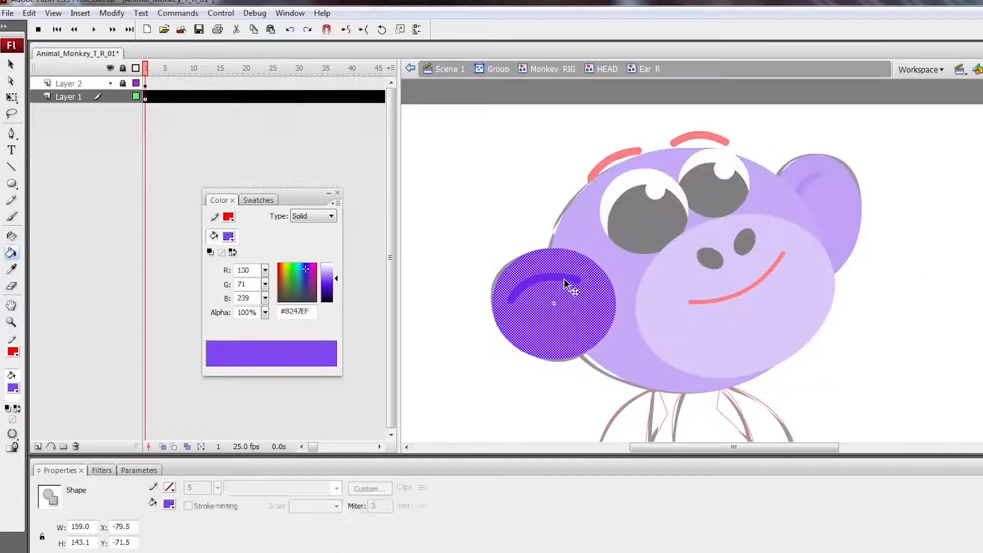
pyautogui.click(560, 274)
pyautogui.doubleClick(756, 297)
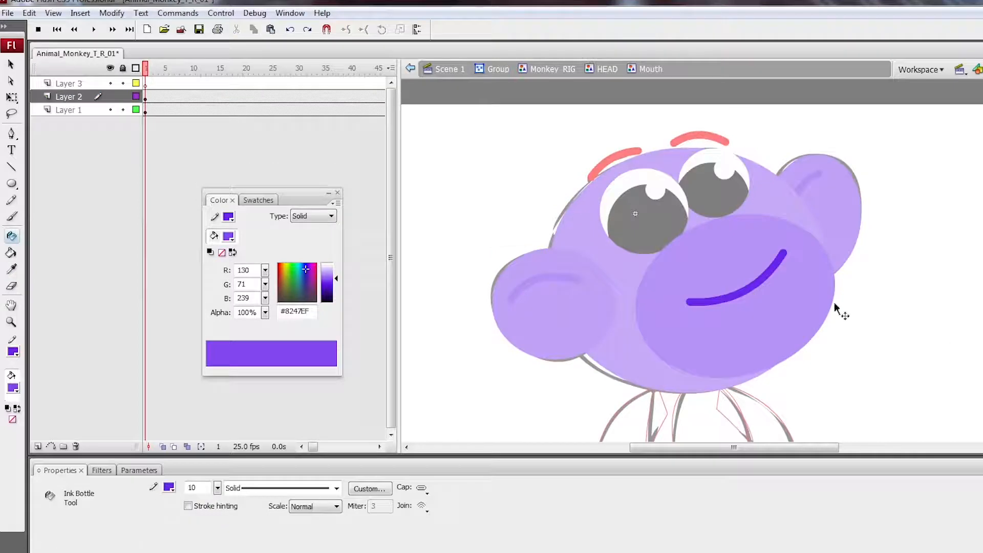
pyautogui.keyDown('ctrl'); pyautogui.doubleClick(870, 315); pyautogui.keyUp('ctrl')
pyautogui.keyDown('ctrl'); pyautogui.click(870, 315); pyautogui.keyUp('ctrl')
# Step: Recolour the line inside the Eye_brow_R symbol with black #000000
pyautogui.keyDown('ctrl'); pyautogui.doubleClick(623, 156); pyautogui.keyUp('ctrl')
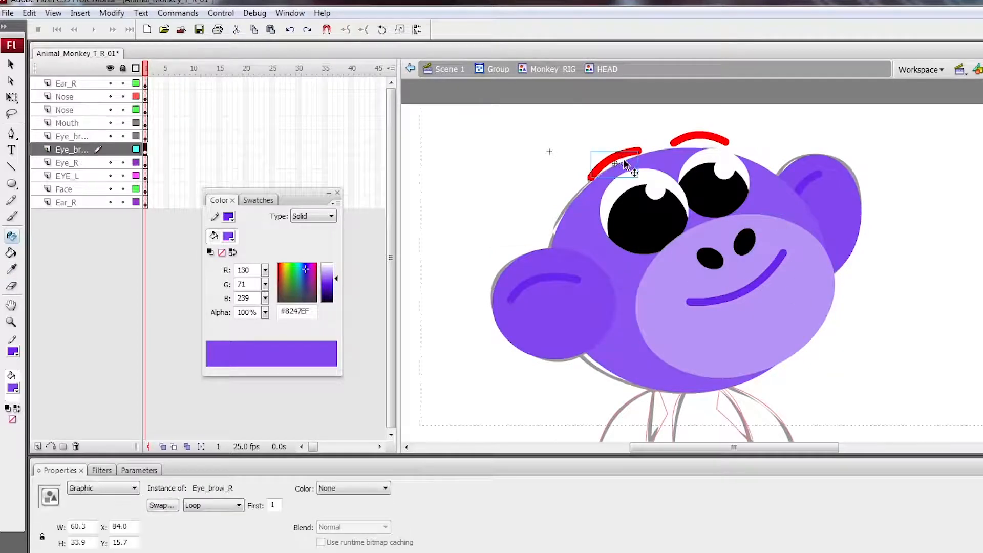
pyautogui.click(329, 301)
pyautogui.hotkey('ctrl', 'z')
pyautogui.keyDown('ctrl'); pyautogui.doubleClick(624, 159); pyautogui.keyUp('ctrl')
pyautogui.click(215, 217)
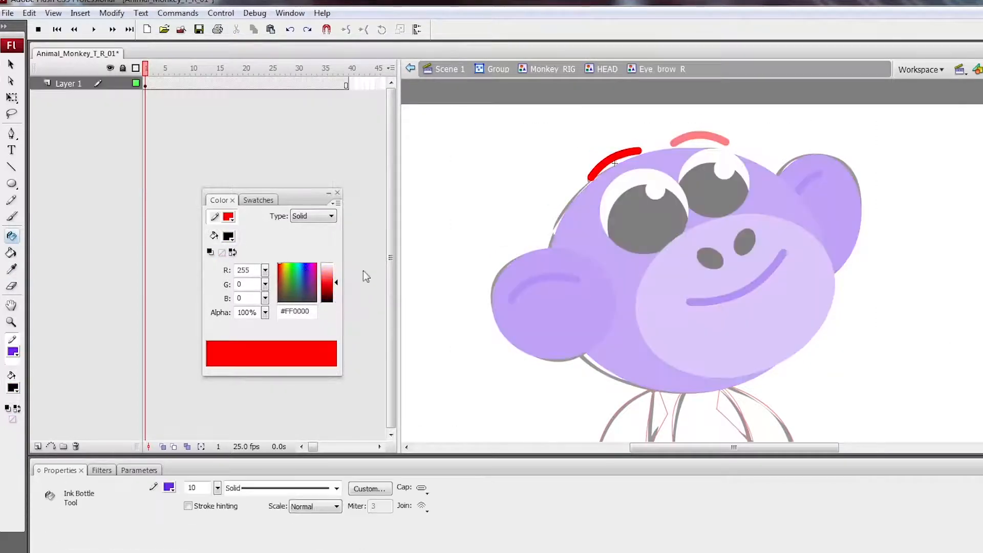
pyautogui.click(329, 302)
pyautogui.keyDown('ctrl'); pyautogui.click(623, 156); pyautogui.keyUp('ctrl')
pyautogui.click(328, 301)
# Step: Recolour the line inside the Eye_brow_L symbol with black and extend its layer to frame 37
pyautogui.keyDown('ctrl'); pyautogui.doubleClick(718, 138); pyautogui.keyUp('ctrl')
pyautogui.keyDown('ctrl'); pyautogui.click(709, 137); pyautogui.keyUp('ctrl')
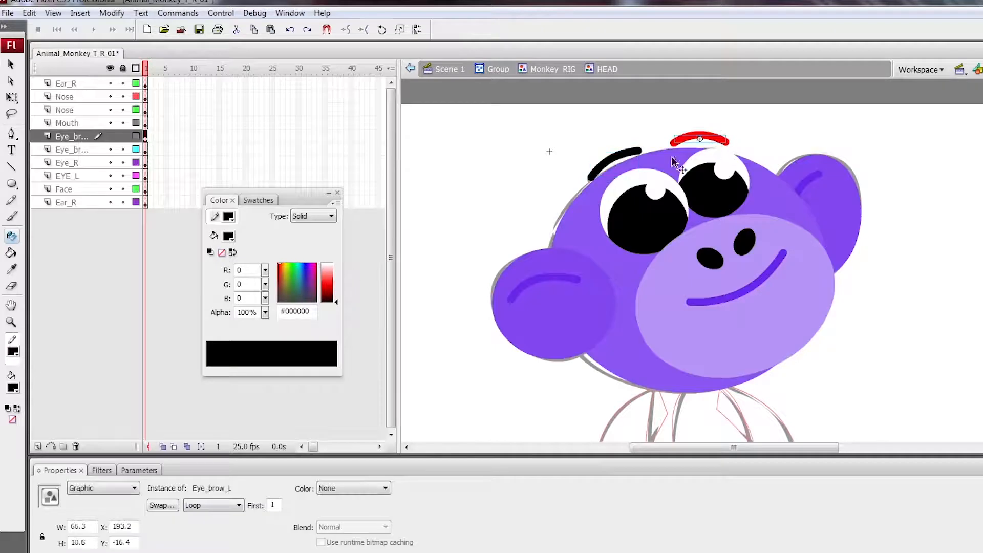
pyautogui.keyDown('ctrl'); pyautogui.doubleClick(714, 139); pyautogui.keyUp('ctrl')
pyautogui.keyDown('ctrl'); pyautogui.click(715, 139); pyautogui.keyUp('ctrl')
pyautogui.click(329, 302)
pyautogui.moveTo(255, 83); pyautogui.dragTo(331, 94)
pyautogui.keyDown('ctrl'); pyautogui.doubleClick(551, 198); pyautogui.keyUp('ctrl')
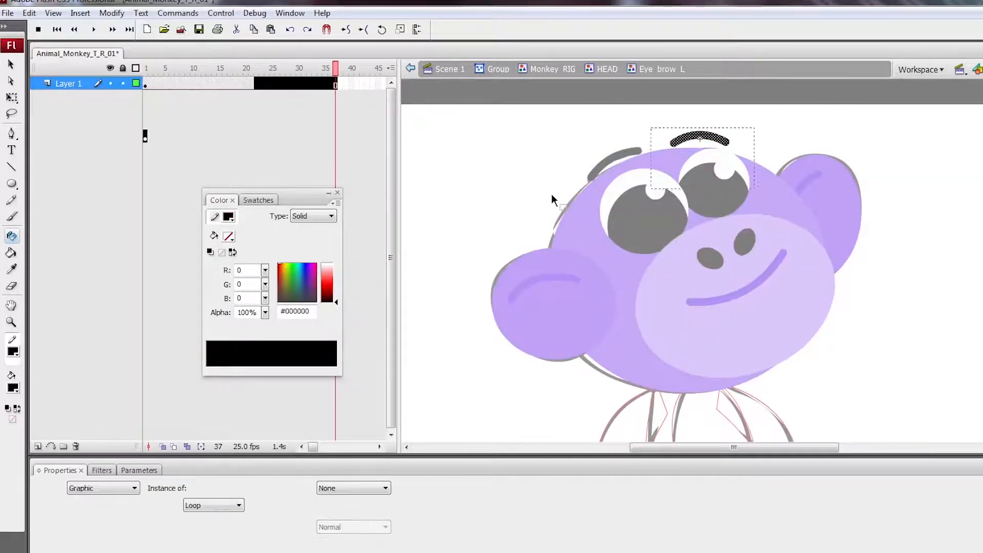
# Step: Convert the purple face shape to a graphic symbol named "Fave"
pyautogui.press('q')
pyautogui.click(576, 241)
pyautogui.press('F8')
pyautogui.write('F')
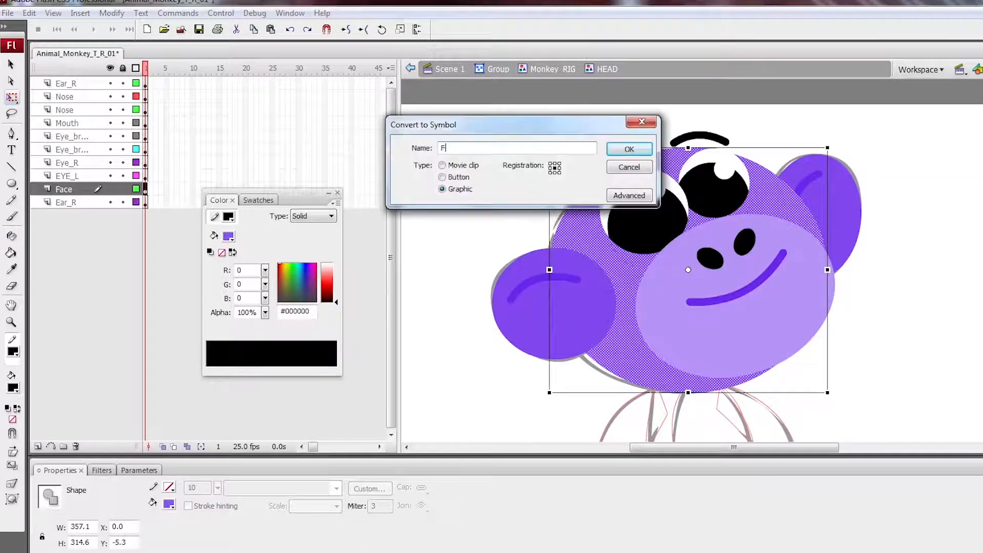
pyautogui.write('av')
pyautogui.press('BackSpace')
pyautogui.write('ce')
pyautogui.press('Return')
pyautogui.doubleClick(582, 231)
pyautogui.doubleClick(472, 195)
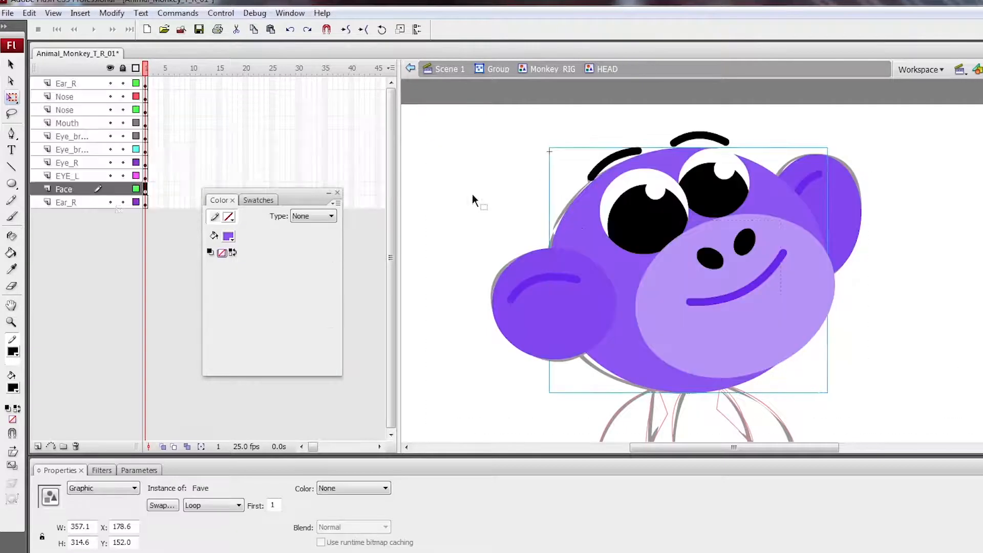
# Step: Lock all layers, add a new one on top and brush a black hair tuft about 73 by 64 px on the head
pyautogui.click(123, 69)
pyautogui.click(38, 446)
pyautogui.click(11, 216)
pyautogui.moveTo(584, 187); pyautogui.dragTo(619, 177)
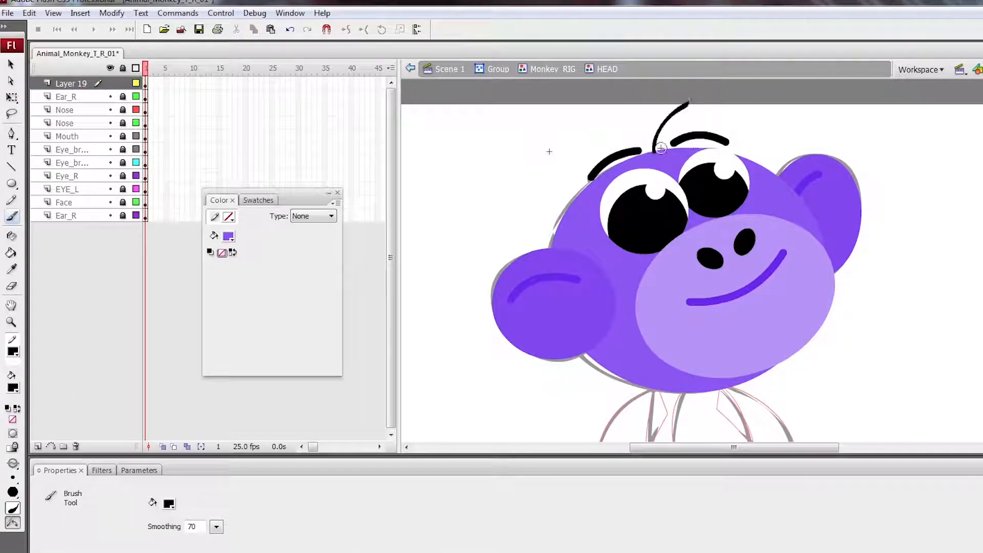
pyautogui.hotkey('ctrl', 'z')
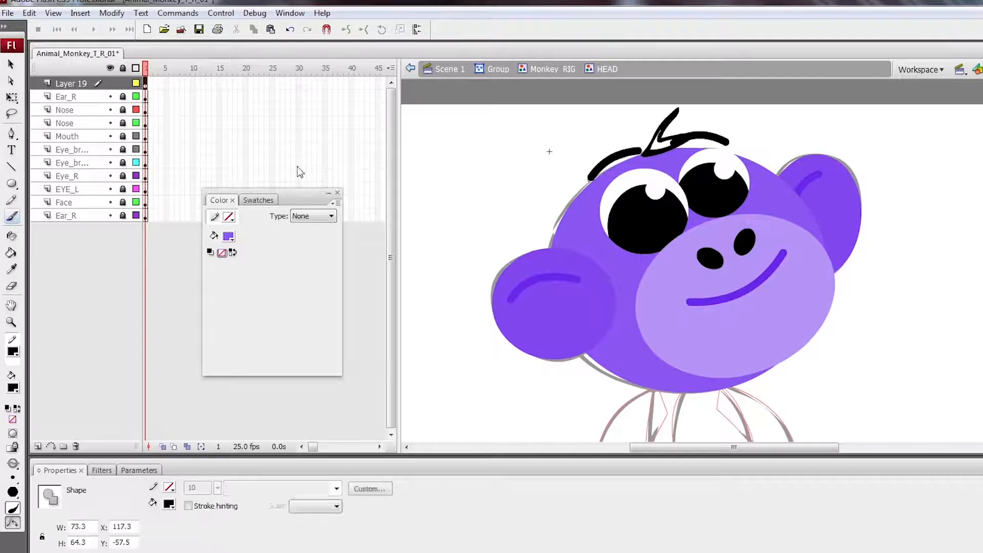
# Step: Convert the brushed hair tuft to a graphic symbol named "Hair"
pyautogui.press('F8')
pyautogui.write('Hair')
pyautogui.press('Return')
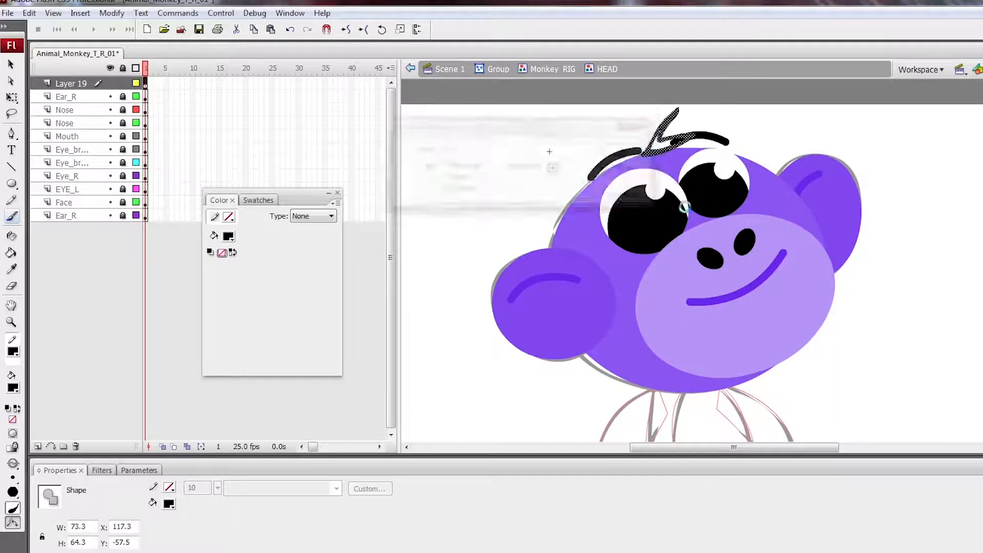
pyautogui.doubleClick(678, 150)
pyautogui.hotkey('ctrl', 'z')
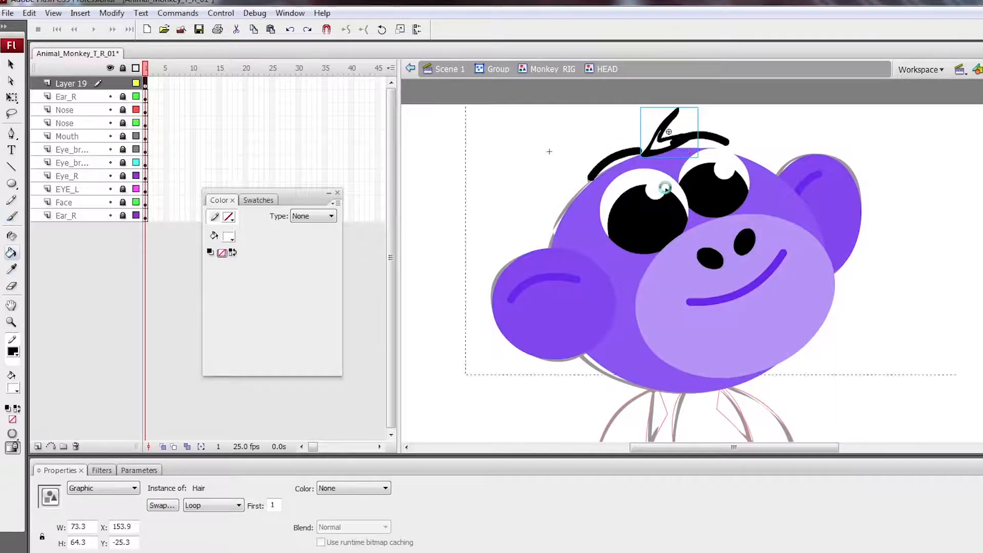
# Step: Inside Hair, extend the timeline to frame 35 and trace the tuft with black lines on a new layer above the locked brush sketch
pyautogui.doubleClick(670, 147)
pyautogui.moveTo(240, 84); pyautogui.dragTo(327, 88)
pyautogui.press('F5')
pyautogui.click(146, 69)
pyautogui.click(38, 446)
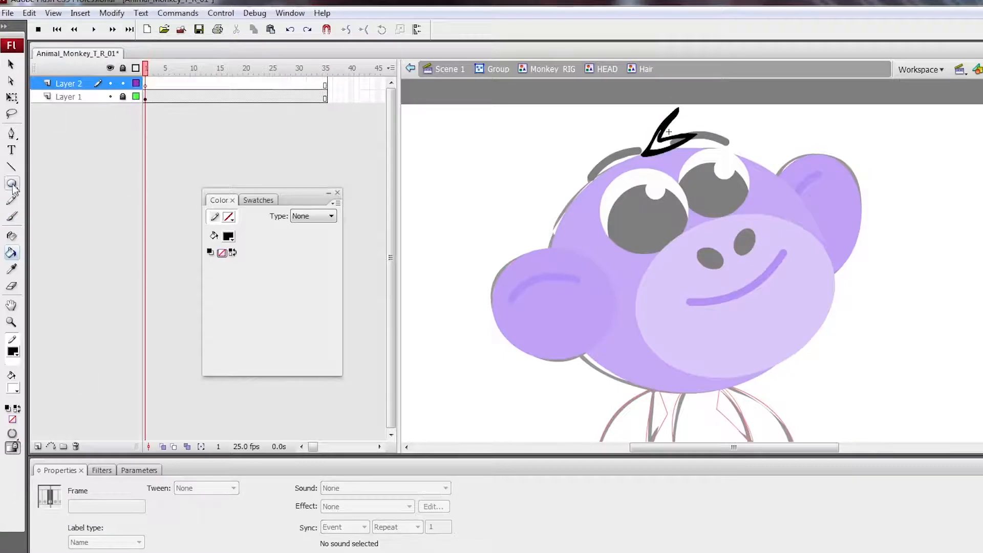
pyautogui.click(11, 167)
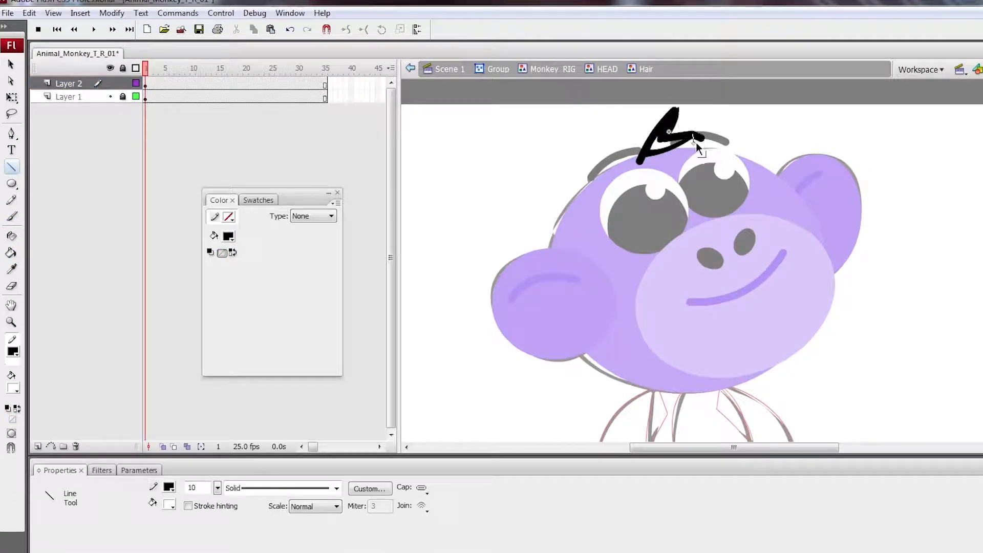
pyautogui.doubleClick(742, 184)
# Step: Fill the traced hair with the face purple #8C56F1 and delete the brush sketch on Layer 1
pyautogui.press('k')
pyautogui.click(231, 237)
pyautogui.click(680, 154)
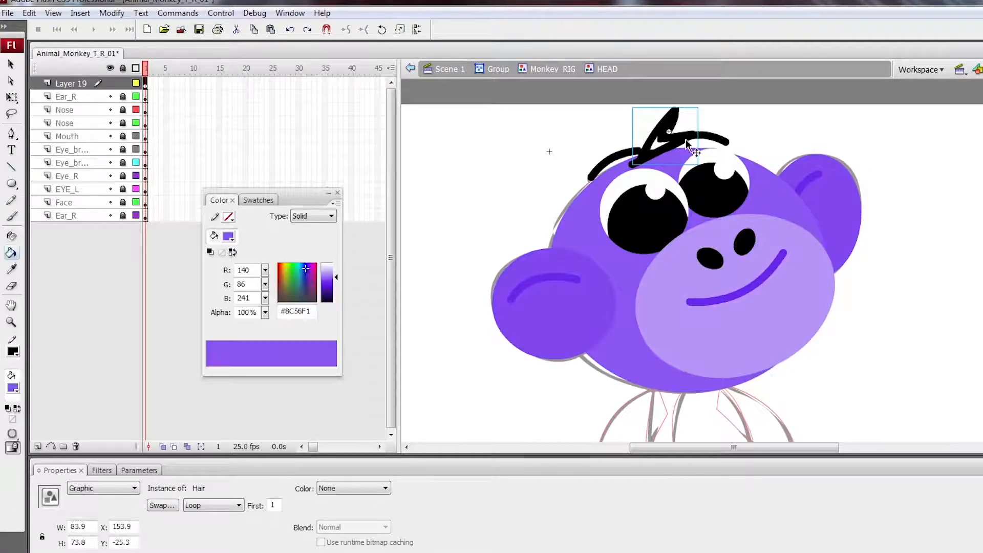
pyautogui.keyDown('ctrl'); pyautogui.doubleClick(686, 139); pyautogui.keyUp('ctrl')
pyautogui.click(657, 143)
pyautogui.click(69, 96)
pyautogui.click(75, 446)
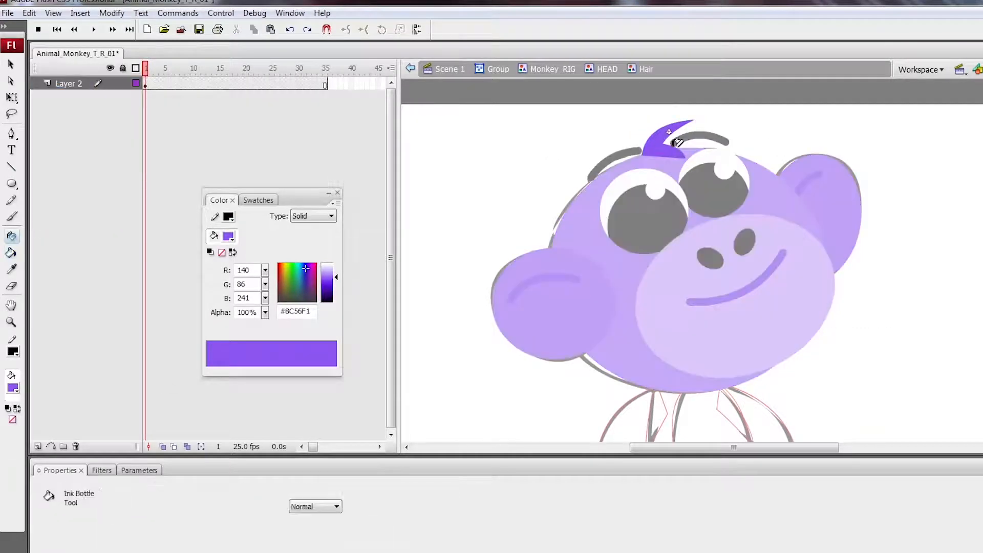
# Step: Recolour the hair's outline with a purple #6C27ED stroke of height 5
pyautogui.press('s')
pyautogui.click(665, 163)
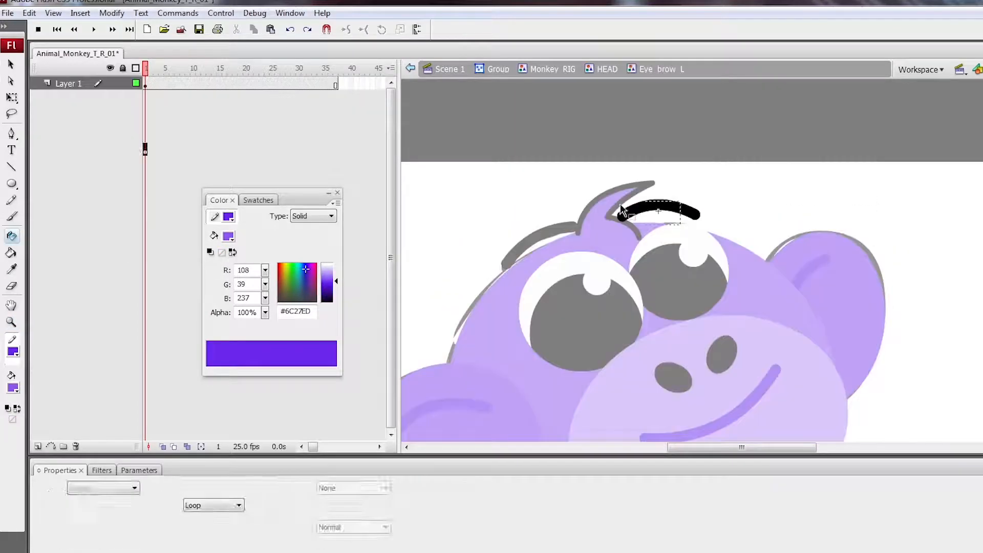
pyautogui.click(613, 221)
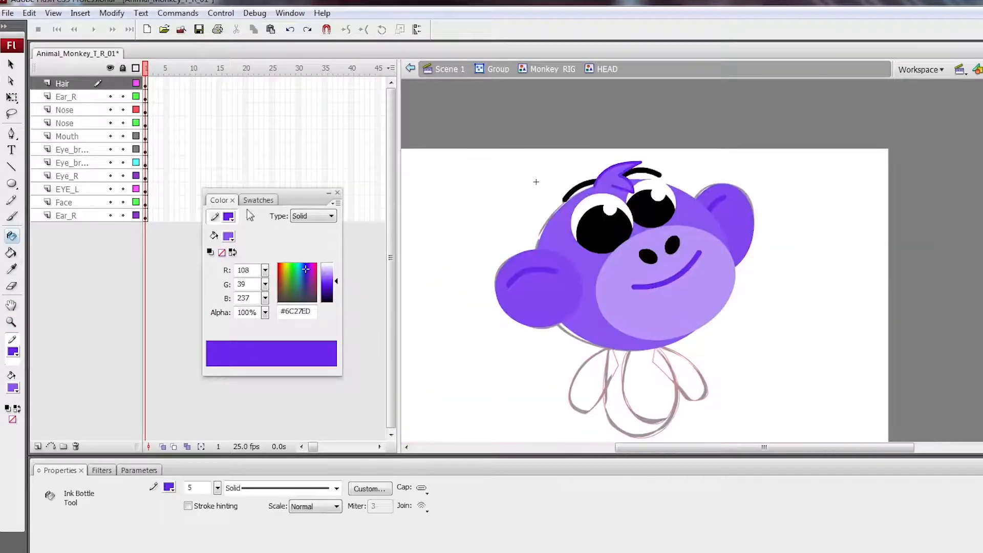
# Step: Extend all HEAD layers along the timeline and move both eyebrow layers above the Hair layer
pyautogui.moveTo(362, 83); pyautogui.dragTo(362, 215)
pyautogui.moveTo(72, 149); pyautogui.dragTo(72, 79)
pyautogui.press('q')
pyautogui.click(617, 176)
# Step: Nudge both eyes slightly to the right, moving the EYE_L eye a little further
pyautogui.click(670, 217)
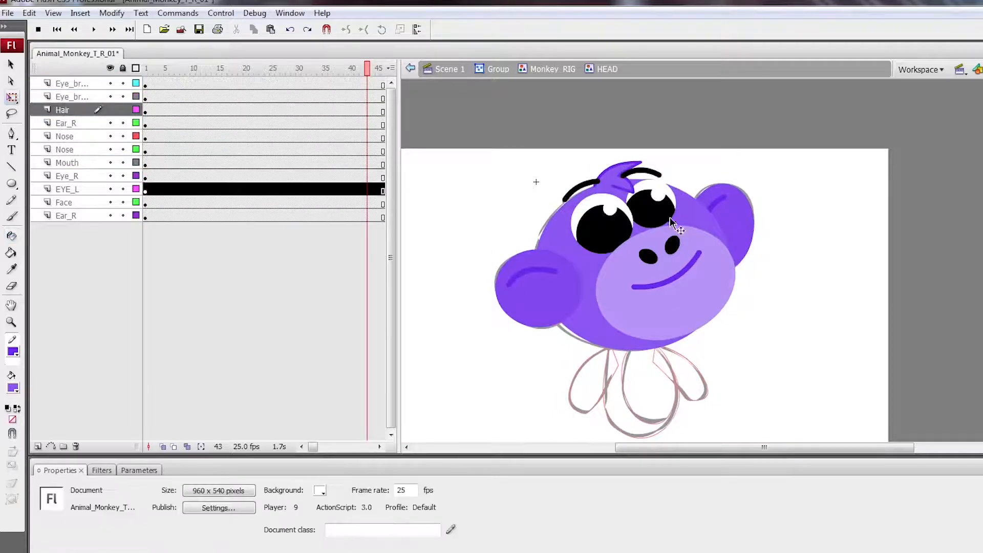
pyautogui.keyDown('shift'); pyautogui.click(609, 228); pyautogui.keyUp('shift')
pyautogui.press('Right')
pyautogui.press('Right')
pyautogui.click(660, 214)
pyautogui.press('Right')
pyautogui.press('Right')
pyautogui.press('Right')
pyautogui.press('Right')
# Step: Nudge the Mouth muzzle and both Nose nostrils together slightly left and down
pyautogui.click(706, 286)
pyautogui.keyDown('shift'); pyautogui.click(672, 245); pyautogui.keyUp('shift')
pyautogui.keyDown('shift'); pyautogui.click(649, 256); pyautogui.keyUp('shift')
pyautogui.press('Left')
pyautogui.press('Left')
pyautogui.press('Left')
pyautogui.press('Left')
pyautogui.press('Left')
pyautogui.press('Down')
pyautogui.press('Down')
pyautogui.press('Down')
pyautogui.press('Down')
pyautogui.press('Down')
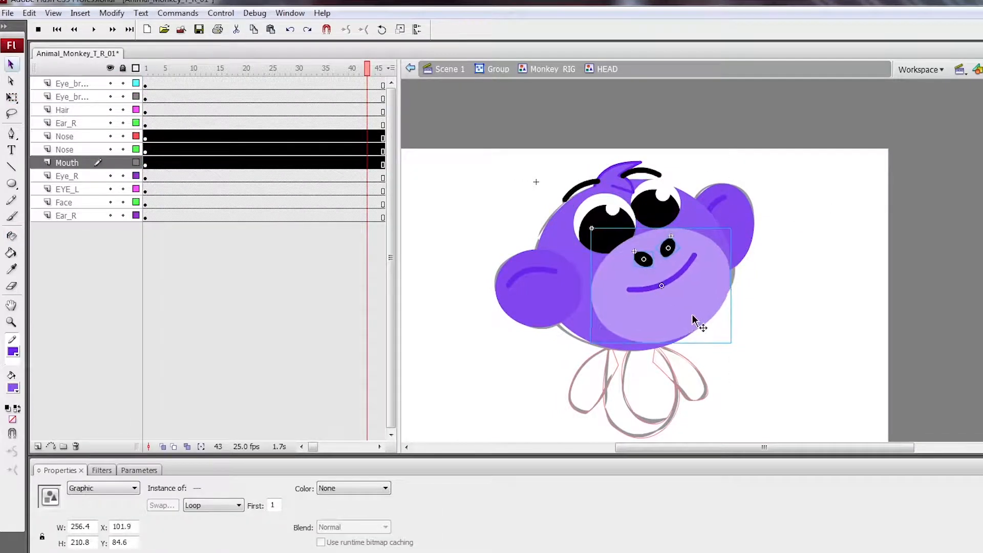
# Step: Fill the body shape and its belly oval in the Body symbol with the face purple
pyautogui.click(702, 220)
pyautogui.doubleClick(461, 220)
pyautogui.click(145, 124)
pyautogui.doubleClick(674, 372)
pyautogui.press('k')
pyautogui.click(646, 390)
pyautogui.doubleClick(694, 317)
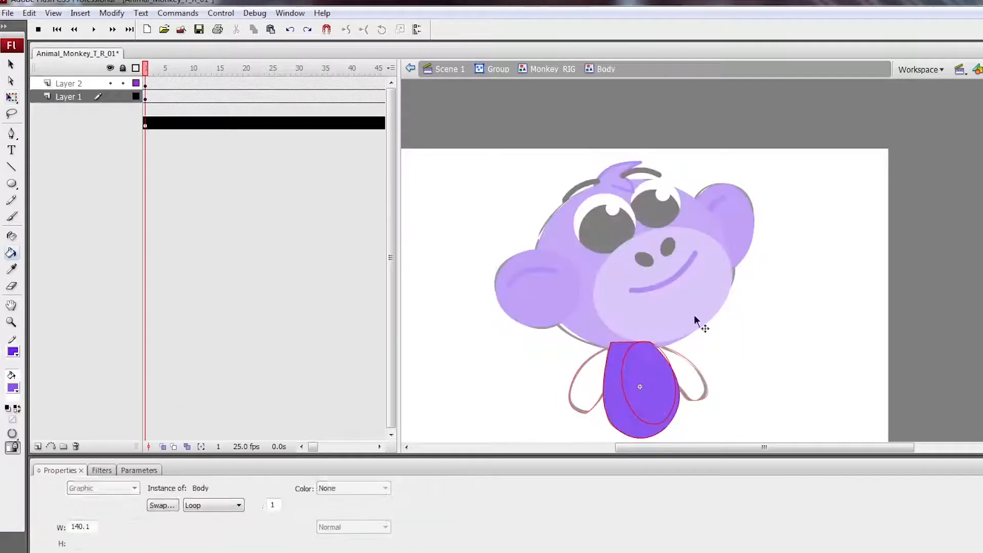
# Step: Fill the belly oval in the Body symbol with the lighter purple sampled from the muzzle
pyautogui.press('i')
pyautogui.click(686, 318)
pyautogui.doubleClick(626, 394)
pyautogui.press('k')
pyautogui.click(652, 391)
# Step: Delete the red outlines of the body and belly and return to Monkey_RIG
pyautogui.keyDown('ctrl'); pyautogui.click(669, 362); pyautogui.keyUp('ctrl')
pyautogui.press('Delete')
pyautogui.doubleClick(715, 335)
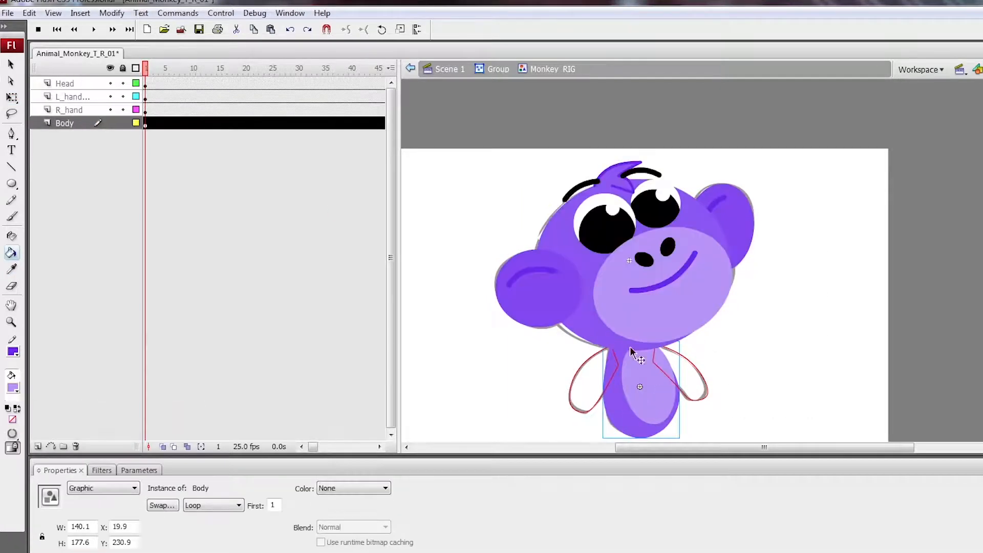
# Step: Fill the R_hand shape with the dark purple, remove its red outline and extend the symbol's frames
pyautogui.press('q')
pyautogui.click(612, 382)
pyautogui.press('i')
pyautogui.doubleClick(611, 382)
pyautogui.click(607, 367)
pyautogui.doubleClick(716, 369)
pyautogui.click(617, 379)
pyautogui.doubleClick(599, 379)
pyautogui.moveTo(276, 84); pyautogui.dragTo(367, 83)
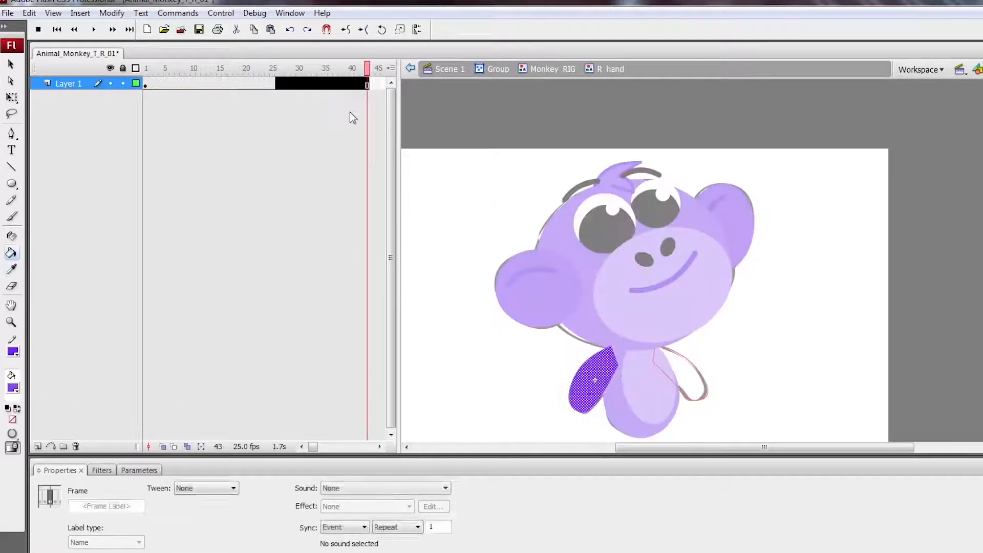
# Step: Fill the L_hand shape with purple, delete its red outline and move its layer below Body in Monkey_RIG
pyautogui.doubleClick(708, 365)
pyautogui.doubleClick(698, 374)
pyautogui.click(689, 377)
pyautogui.doubleClick(707, 383)
pyautogui.press('Delete')
pyautogui.doubleClick(727, 381)
pyautogui.moveTo(72, 96); pyautogui.dragTo(72, 128)
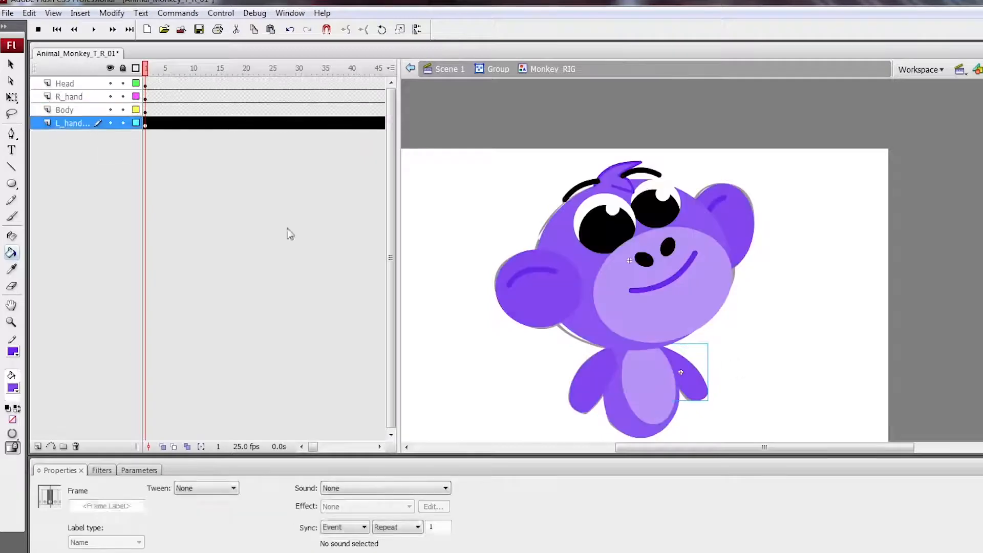
# Step: Refill the R_hand shape with the purple sampled from the body and return to Monkey_RIG
pyautogui.press('q')
pyautogui.click(698, 381)
pyautogui.doubleClick(599, 376)
pyautogui.press('k')
pyautogui.keyDown('ctrl'); pyautogui.doubleClick(599, 376); pyautogui.keyUp('ctrl')
pyautogui.press('i')
pyautogui.click(618, 406)
pyautogui.keyDown('ctrl'); pyautogui.doubleClick(597, 375); pyautogui.keyUp('ctrl')
pyautogui.click(597, 375)
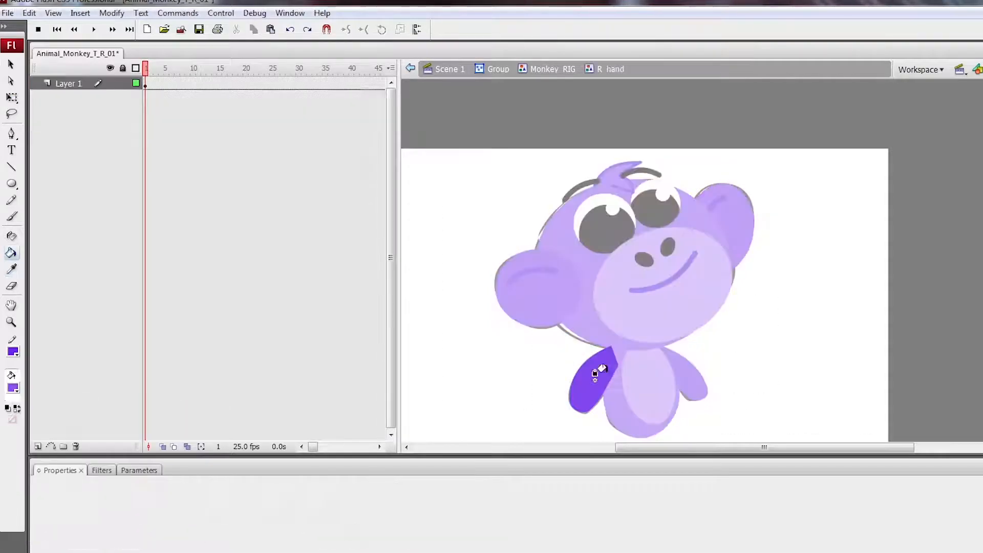
pyautogui.keyDown('ctrl'); pyautogui.click(702, 385); pyautogui.keyUp('ctrl')
# Step: Move the body's transformation point to its lower end and select all the parts in Monkey_RIG
pyautogui.press('q')
pyautogui.click(589, 380)
pyautogui.click(665, 313)
pyautogui.hotkey('ctrl', '-')
pyautogui.hotkey('ctrl', 'a')
pyautogui.press('z')
pyautogui.moveTo(622, 187); pyautogui.dragTo(802, 394)
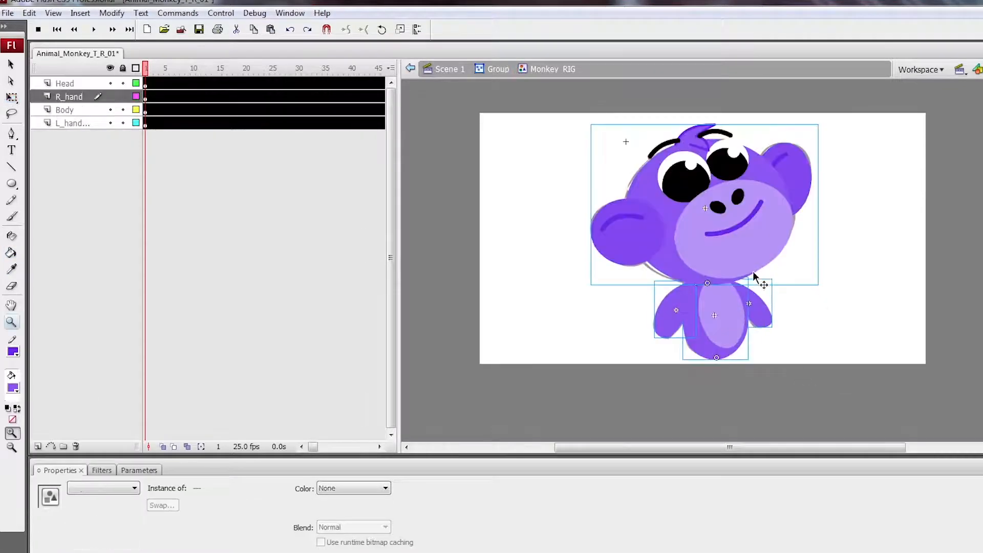
# Step: Add a new layer in Monkey_RIG and draw a curved purple tail line from the lower body up beside the R_hand
pyautogui.keyDown('ctrl'); pyautogui.click(759, 261); pyautogui.keyUp('ctrl')
pyautogui.keyDown('ctrl'); pyautogui.doubleClick(808, 284); pyautogui.keyUp('ctrl')
pyautogui.click(110, 110)
pyautogui.click(110, 109)
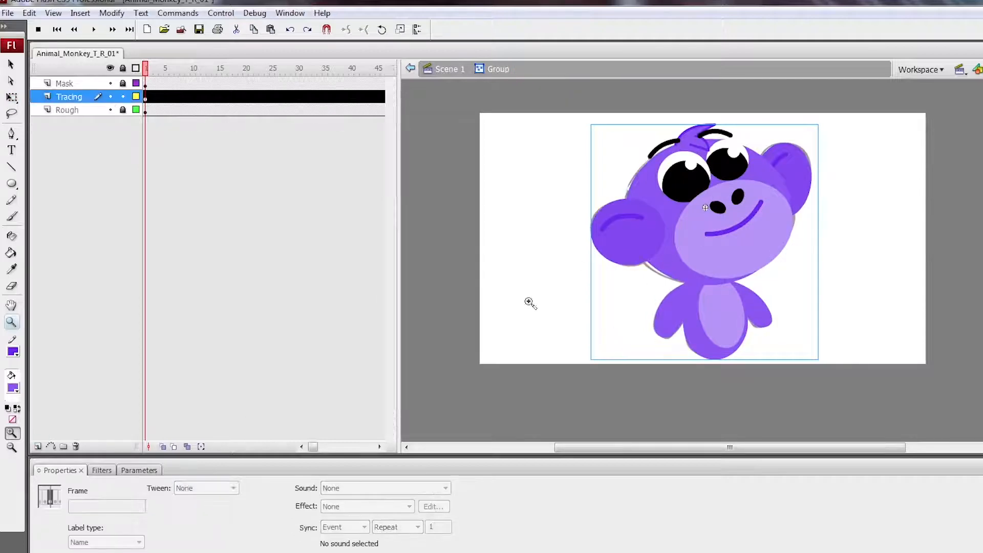
pyautogui.keyDown('ctrl'); pyautogui.doubleClick(721, 318); pyautogui.keyUp('ctrl')
pyautogui.click(37, 447)
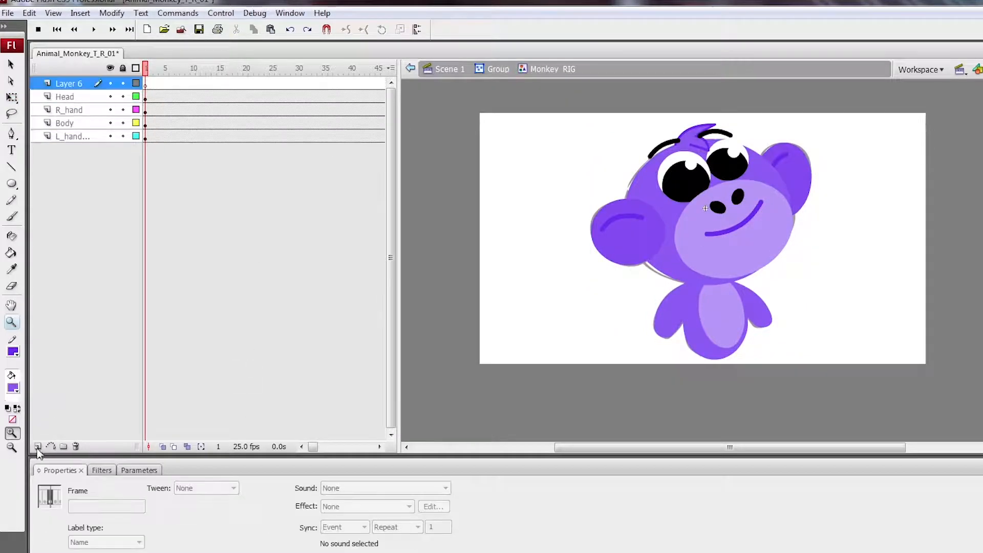
pyautogui.press('n')
pyautogui.moveTo(679, 346); pyautogui.dragTo(578, 273)
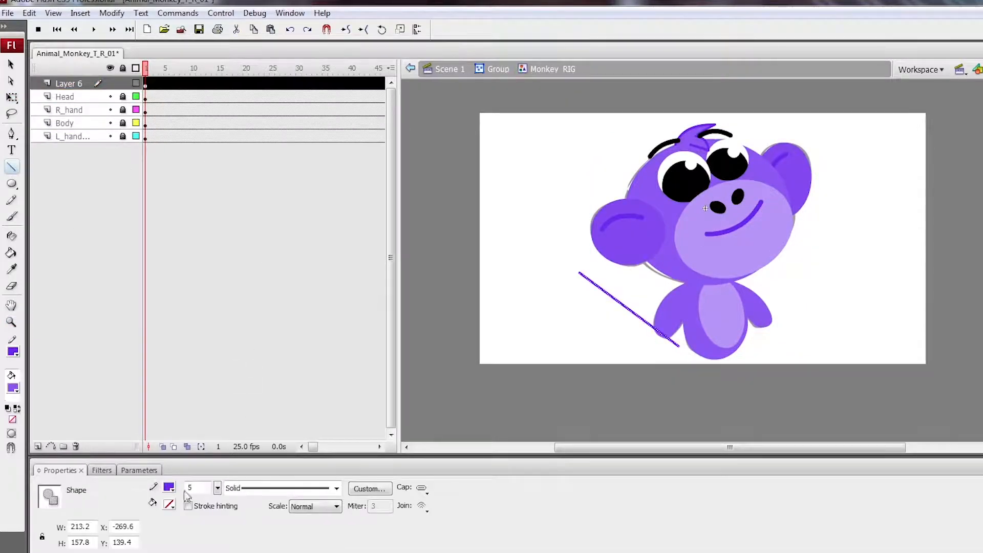
pyautogui.moveTo(644, 322); pyautogui.dragTo(632, 331)
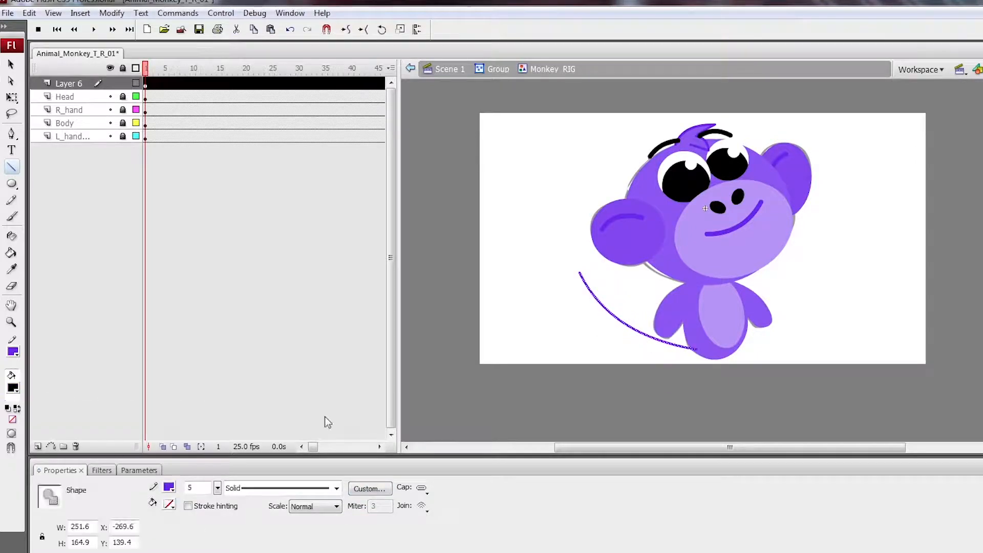
pyautogui.click(405, 372)
# Step: Set the tail line's stroke thickness to 14.25 and convert it to a symbol named Tail
pyautogui.moveTo(218, 488); pyautogui.dragTo(220, 478)
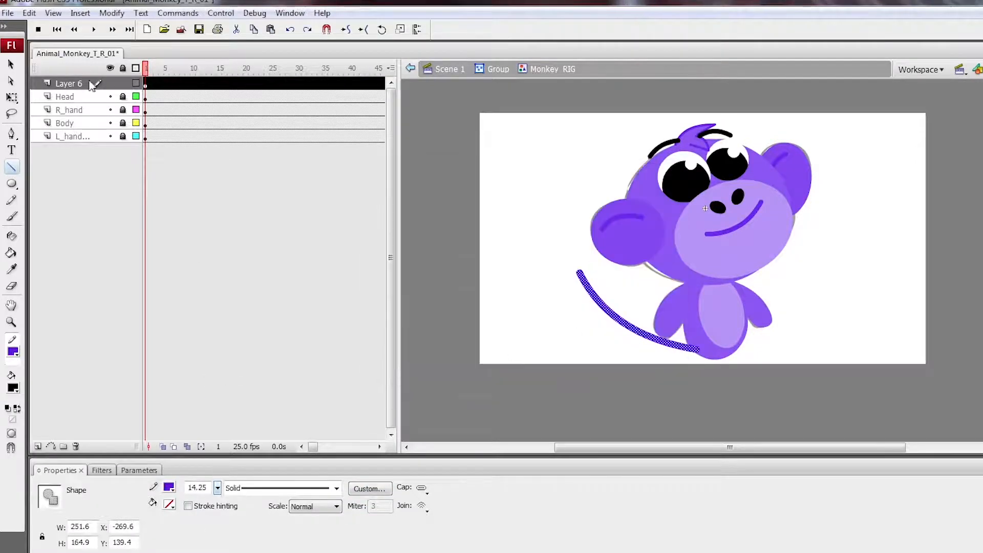
pyautogui.press('F8')
pyautogui.write('Tail')
pyautogui.press('Return')
# Step: Lengthen the line inside the Tail symbol and bend it into an S-curve, finishing back in Monkey_RIG
pyautogui.doubleClick(708, 352)
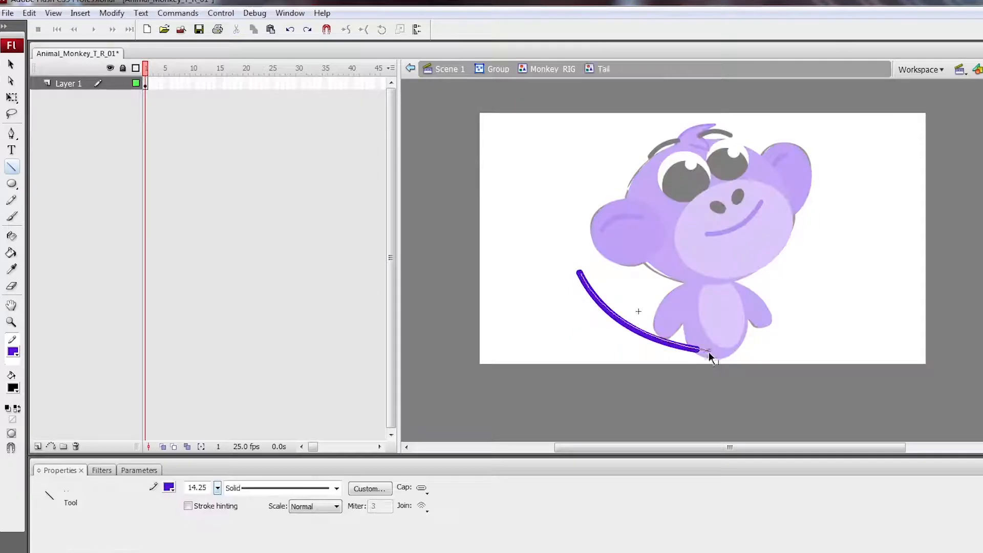
pyautogui.moveTo(552, 254); pyautogui.dragTo(552, 259)
pyautogui.doubleClick(633, 335)
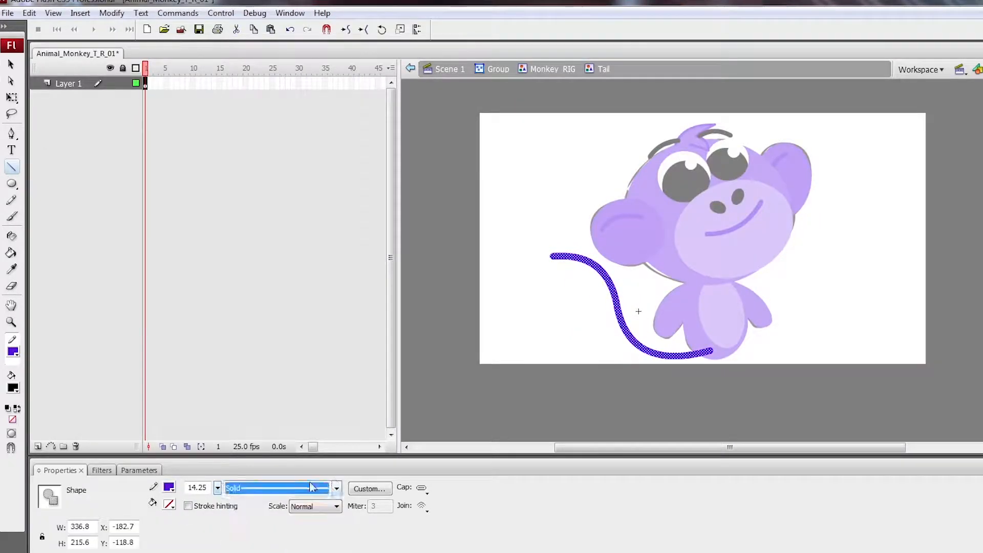
pyautogui.doubleClick(702, 384)
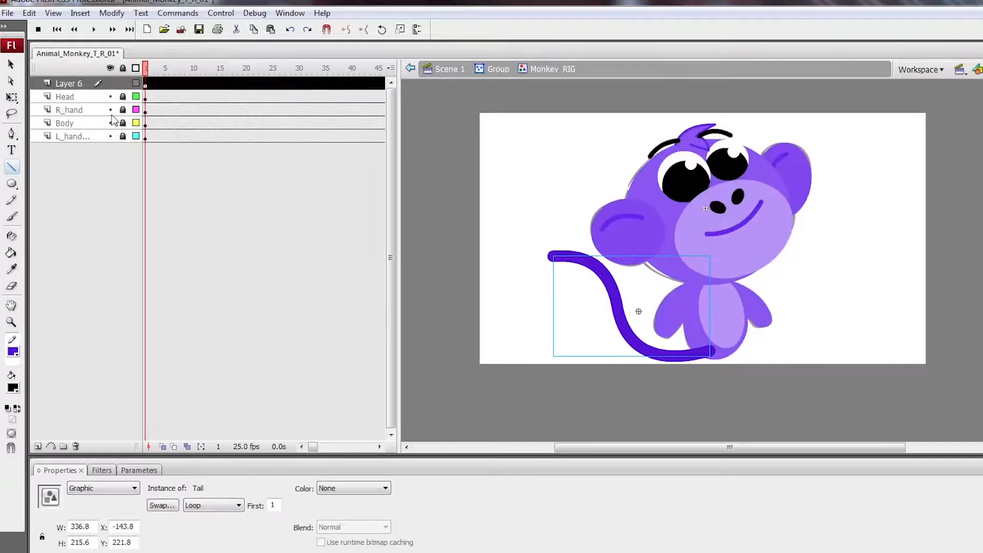
# Step: Rename the new layer Tail and move it below all the other layers
pyautogui.doubleClick(68, 84)
pyautogui.write('Tail')
pyautogui.press('Return')
pyautogui.moveTo(64, 84); pyautogui.dragTo(92, 142)
# Step: Place the Tail's transformation point at its body end and rotate the Tail slightly counter-clockwise
pyautogui.press('q')
pyautogui.moveTo(634, 338); pyautogui.dragTo(630, 327)
pyautogui.moveTo(634, 300); pyautogui.dragTo(705, 345)
pyautogui.moveTo(541, 240); pyautogui.dragTo(531, 268)
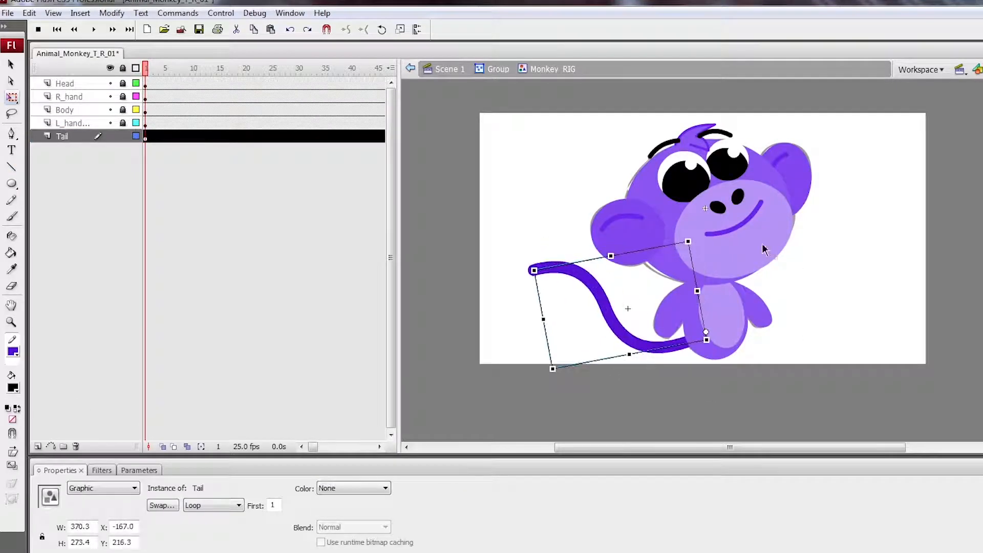
# Step: Unlock all layers in Monkey_RIG and open the Head symbol for editing
pyautogui.click(764, 247)
pyautogui.doubleClick(123, 68)
pyautogui.moveTo(797, 199); pyautogui.dragTo(733, 158)
pyautogui.hotkey('ctrl', 'z')
pyautogui.doubleClick(733, 159)
# Step: Adjust both eyebrows inside the Head so their inner ends sit clear of the hair, and return to the Group level
pyautogui.click(718, 133)
pyautogui.press('z')
pyautogui.moveTo(614, 116); pyautogui.dragTo(769, 224)
pyautogui.doubleClick(814, 138)
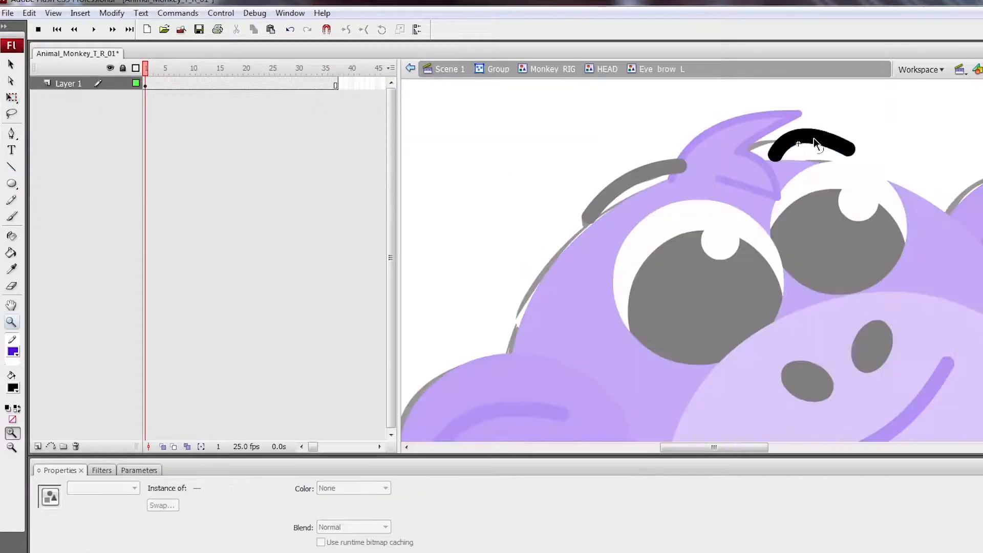
pyautogui.doubleClick(672, 192)
pyautogui.doubleClick(668, 165)
pyautogui.moveTo(677, 166); pyautogui.dragTo(625, 186)
pyautogui.doubleClick(827, 183)
pyautogui.hotkey('ctrl', '-')
pyautogui.hotkey('ctrl', '1')
pyautogui.doubleClick(837, 378)
pyautogui.hotkey('ctrl', '-')
pyautogui.doubleClick(823, 298)
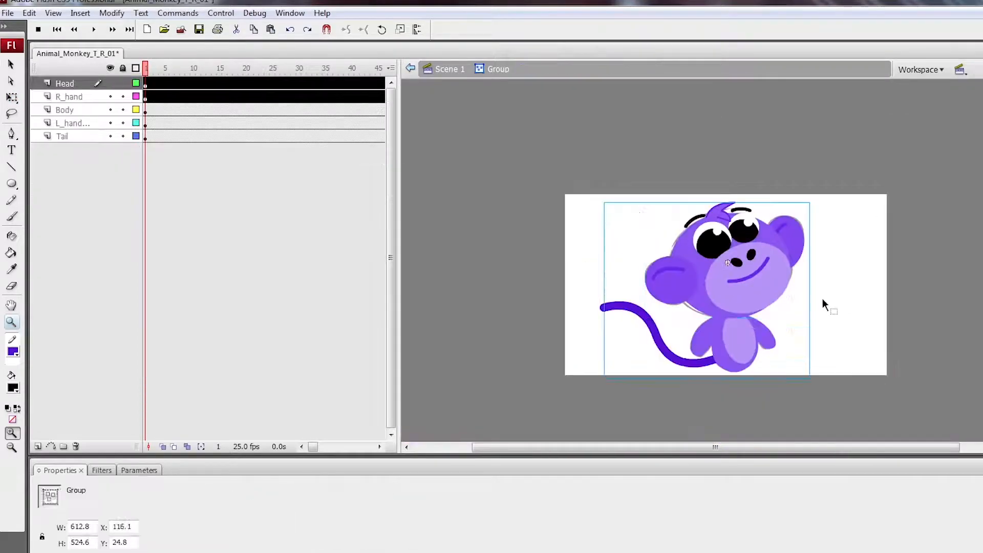
# Step: Try moving the whole Monkey_RIG instance across the stage and undo the moves
pyautogui.moveTo(742, 292); pyautogui.dragTo(677, 291)
pyautogui.moveTo(686, 290); pyautogui.dragTo(888, 297)
pyautogui.hotkey('ctrl', 'space')
pyautogui.hotkey('ctrl', 'z')
pyautogui.hotkey('ctrl', 'z')
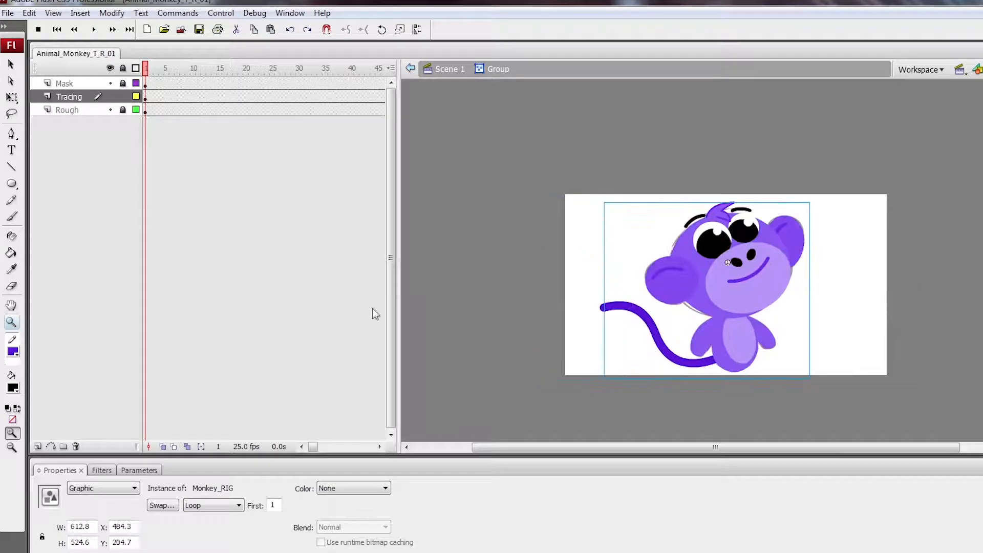
# Step: Set up Find and Replace to search the current document by colour, using the body purple sampled from the monkey
pyautogui.doubleClick(769, 284)
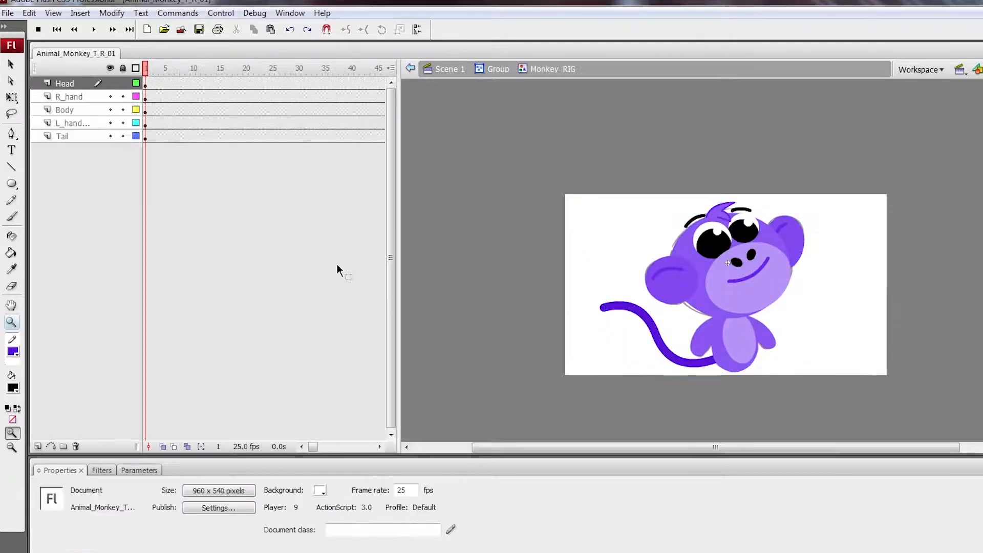
pyautogui.hotkey('ctrl', 'f')
pyautogui.moveTo(532, 140); pyautogui.dragTo(261, 108)
pyautogui.click(225, 137)
pyautogui.click(218, 149)
pyautogui.click(198, 154)
pyautogui.click(172, 182)
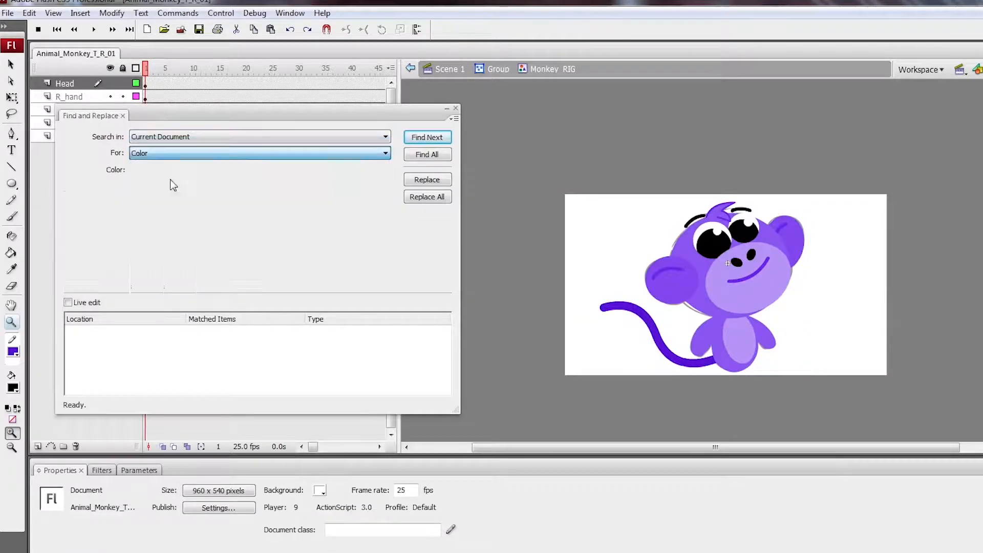
pyautogui.click(135, 171)
pyautogui.click(702, 297)
pyautogui.click(136, 218)
pyautogui.click(324, 233)
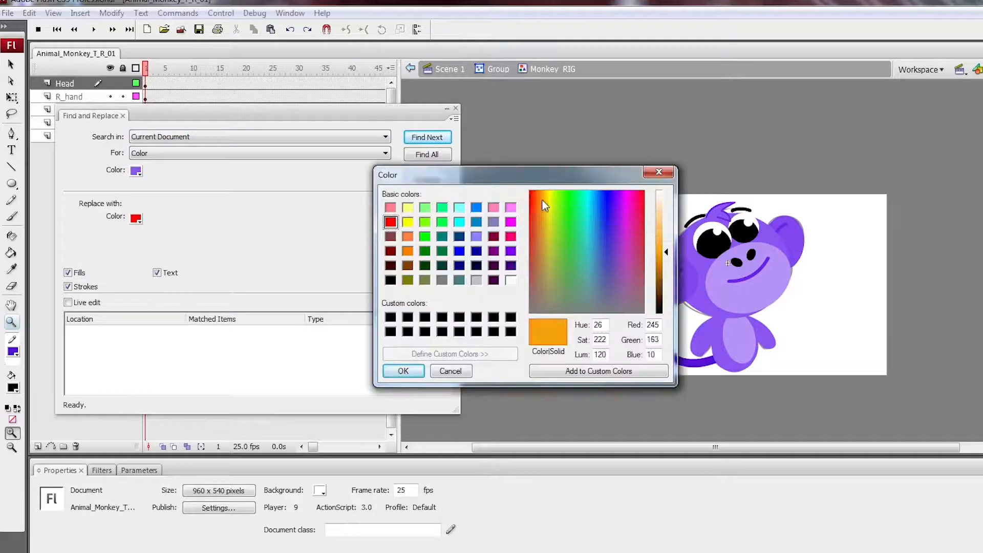
pyautogui.moveTo(542, 200); pyautogui.dragTo(547, 225)
pyautogui.click(451, 371)
pyautogui.click(456, 109)
# Step: Return to the Group level and replace the body purple throughout the document with magenta-purple RGB 175, 74, 236
pyautogui.doubleClick(800, 274)
pyautogui.moveTo(761, 285)
pyautogui.mouseDown()
pyautogui.moveTo(697, 284)
pyautogui.moveTo(759, 299)
pyautogui.mouseUp()
pyautogui.press('q')
pyautogui.hotkey('ctrl', 'f')
pyautogui.click(136, 219)
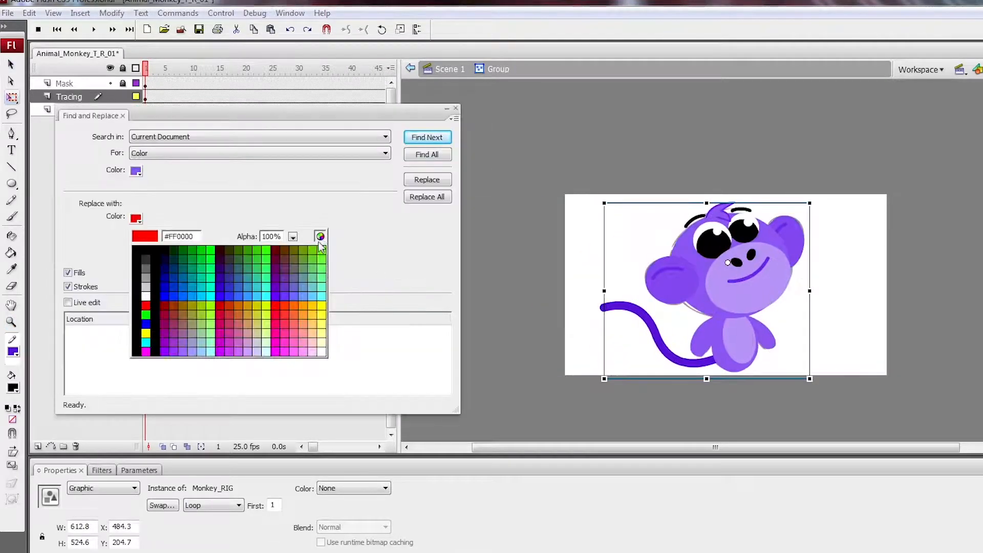
pyautogui.click(324, 234)
pyautogui.moveTo(624, 209)
pyautogui.mouseDown()
pyautogui.moveTo(622, 199)
pyautogui.moveTo(622, 220)
pyautogui.mouseUp()
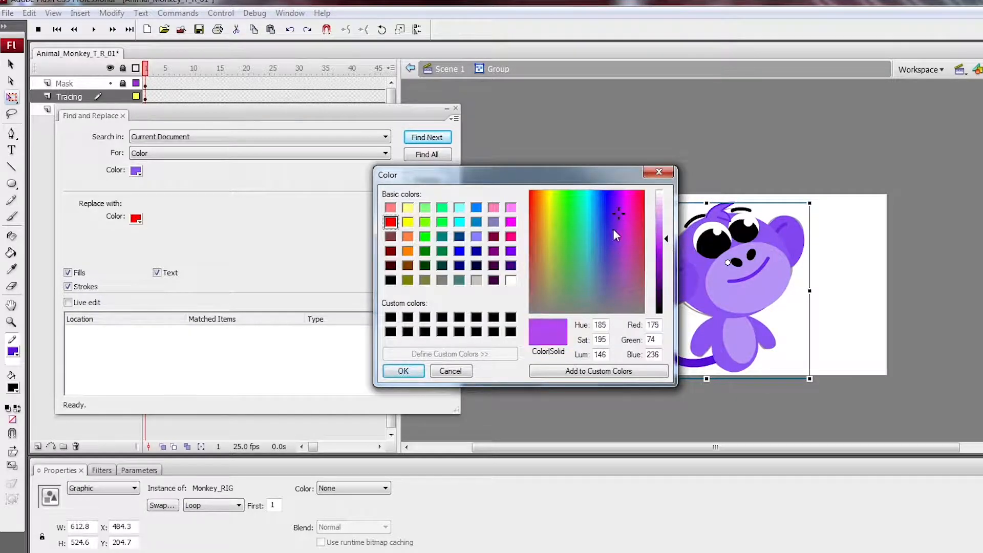
pyautogui.click(403, 370)
pyautogui.click(427, 196)
# Step: Replace the magenta-purple of the face, hair, body and hands throughout the document with bright blue RGB 30, 158, 253
pyautogui.press('z')
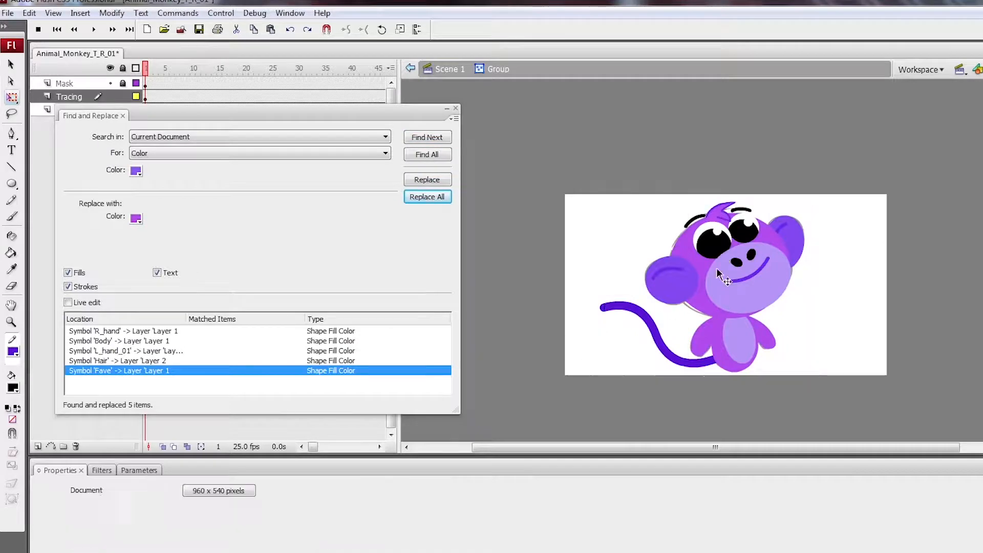
pyautogui.click(742, 293)
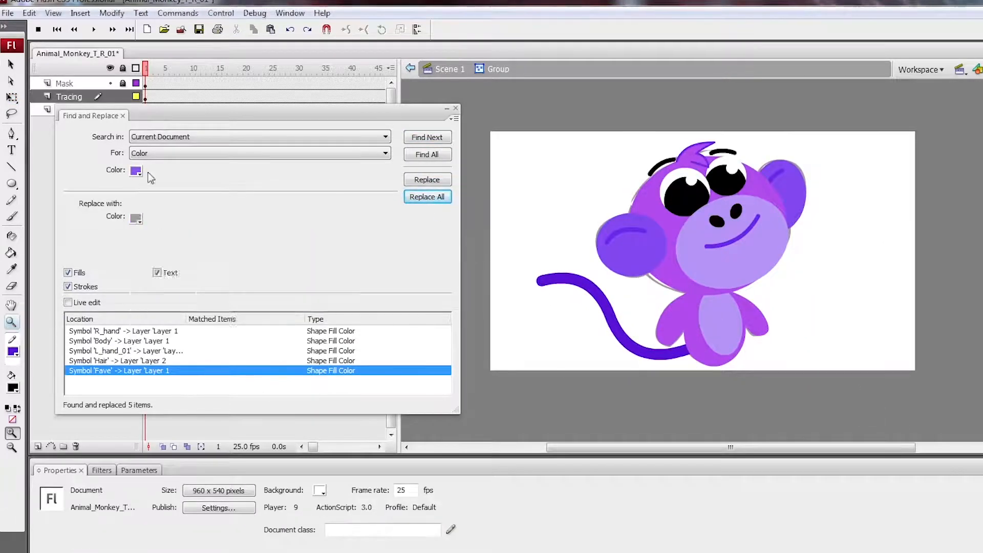
pyautogui.click(136, 171)
pyautogui.click(646, 208)
pyautogui.click(136, 172)
pyautogui.click(320, 190)
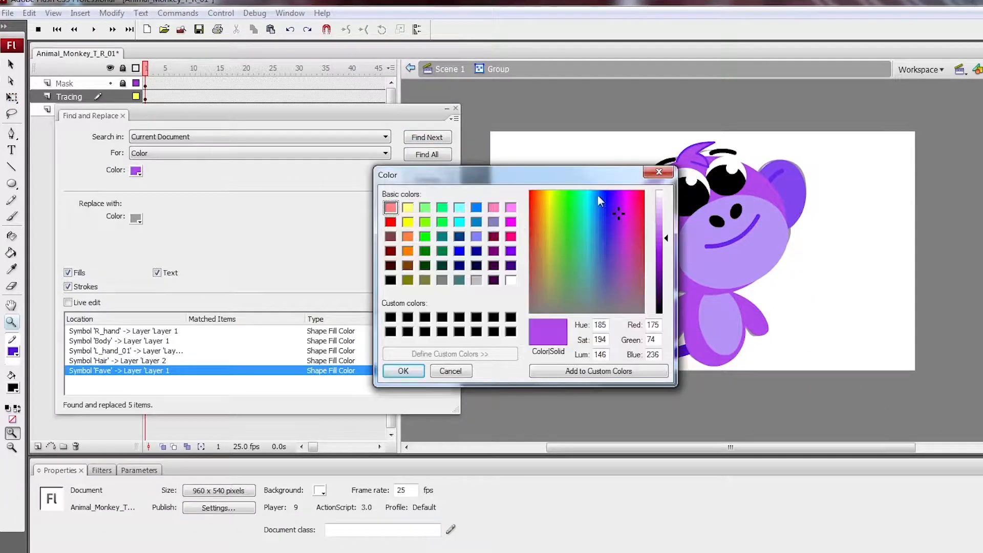
pyautogui.click(403, 371)
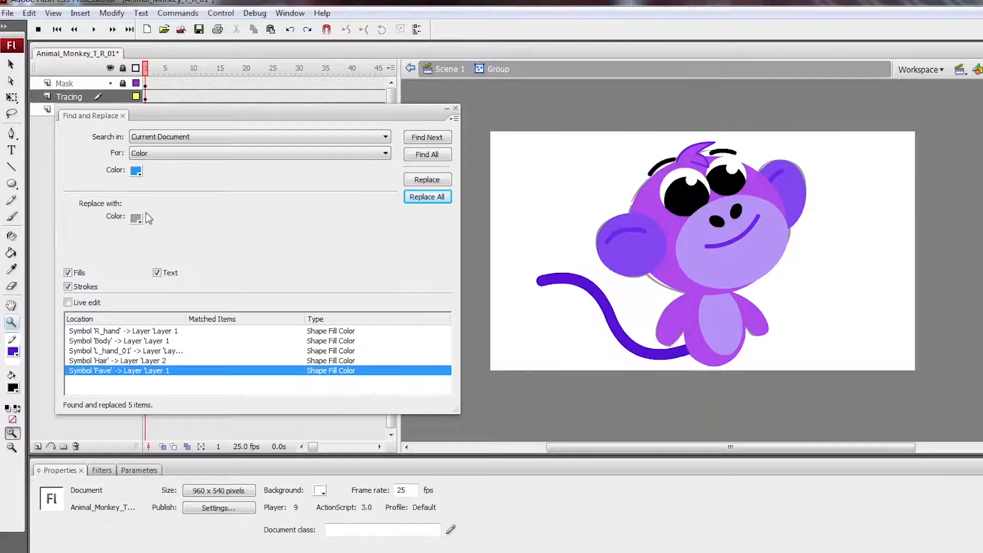
pyautogui.click(137, 219)
pyautogui.click(139, 174)
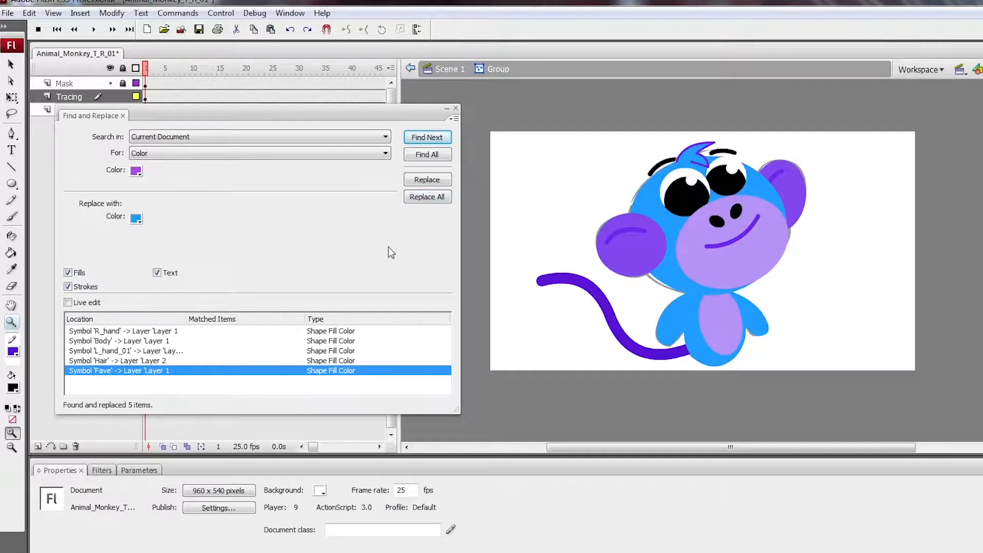
# Step: Replace the purple sampled from the ear with a slightly darker blue throughout the document
pyautogui.click(140, 173)
pyautogui.click(631, 253)
pyautogui.click(137, 219)
pyautogui.click(319, 238)
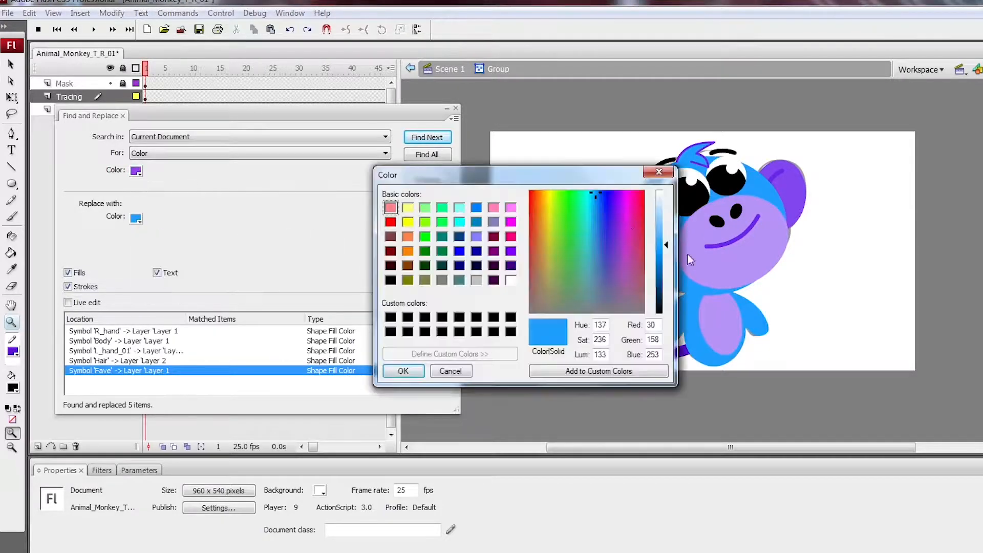
pyautogui.moveTo(669, 246); pyautogui.dragTo(669, 252)
pyautogui.click(403, 371)
pyautogui.click(426, 200)
# Step: Replace the purple stroke colour of the hair, ear and mouth lines with a darker blue throughout the document
pyautogui.moveTo(551, 146); pyautogui.dragTo(789, 369)
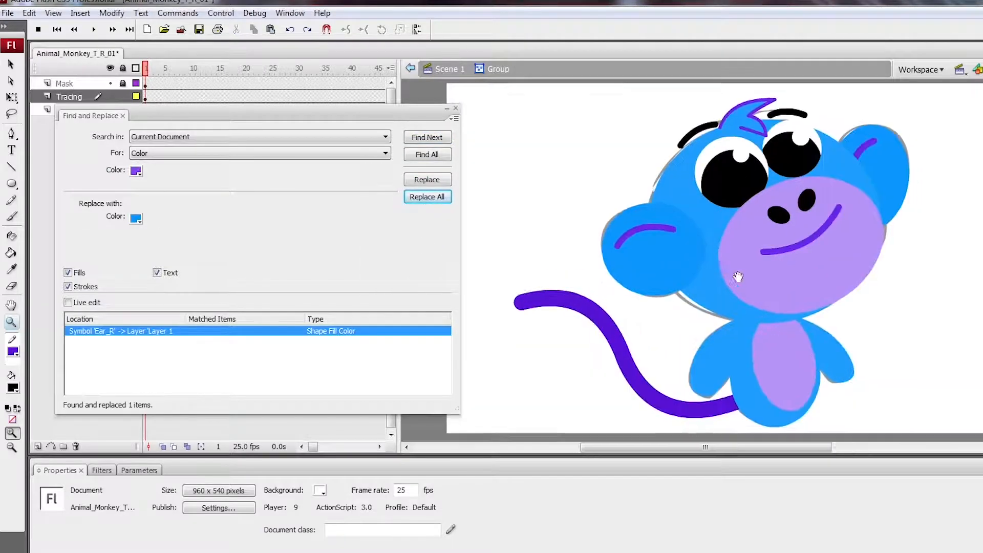
pyautogui.moveTo(737, 278); pyautogui.dragTo(725, 274)
pyautogui.click(136, 172)
pyautogui.click(731, 115)
pyautogui.moveTo(683, 87); pyautogui.dragTo(819, 177)
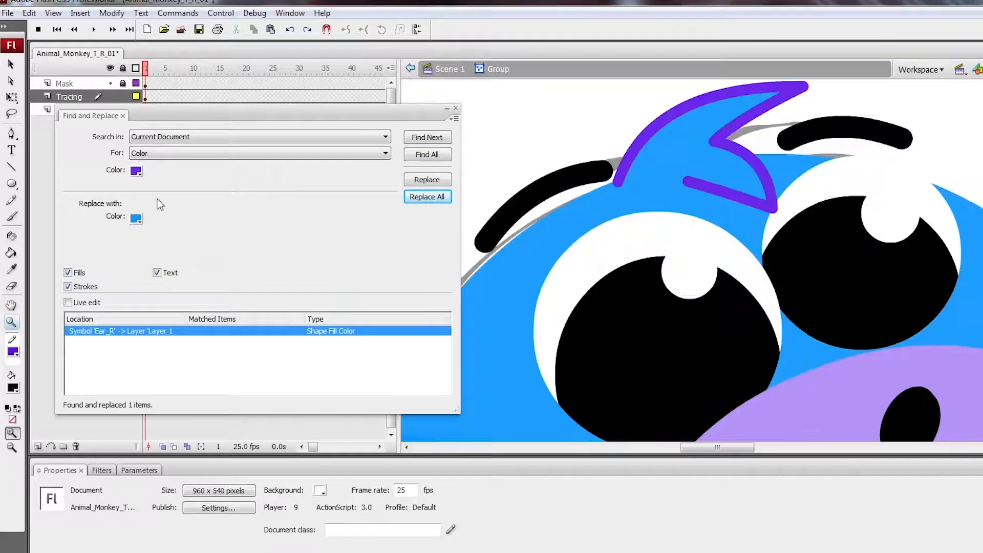
pyautogui.click(136, 219)
pyautogui.click(321, 233)
pyautogui.click(592, 297)
pyautogui.click(402, 369)
pyautogui.click(430, 198)
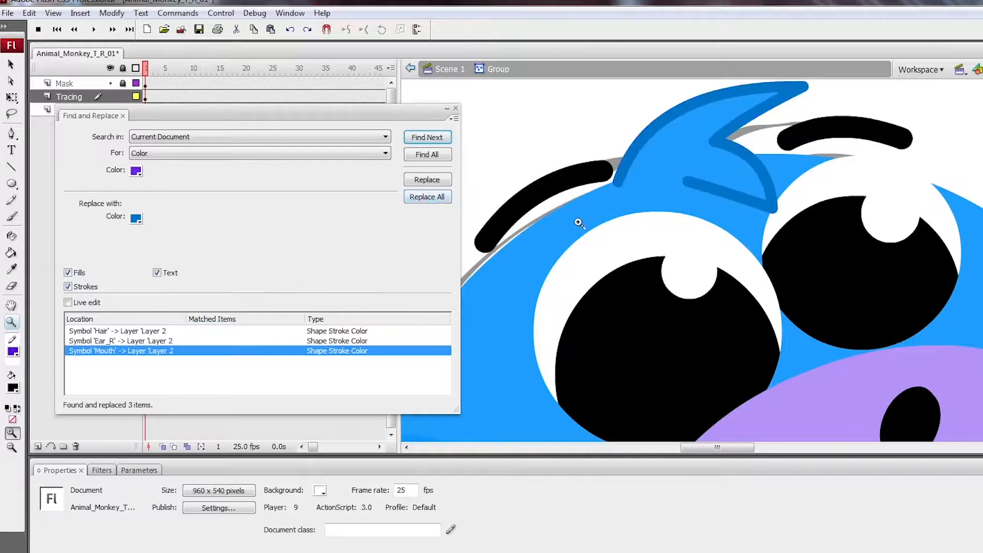
# Step: Replace the light purple of the muzzle and belly with a light blue throughout the document
pyautogui.click(12, 65)
pyautogui.hotkey('ctrl', '-')
pyautogui.hotkey('ctrl', '-')
pyautogui.moveTo(686, 226); pyautogui.dragTo(668, 175)
pyautogui.click(136, 171)
pyautogui.click(701, 302)
pyautogui.click(137, 219)
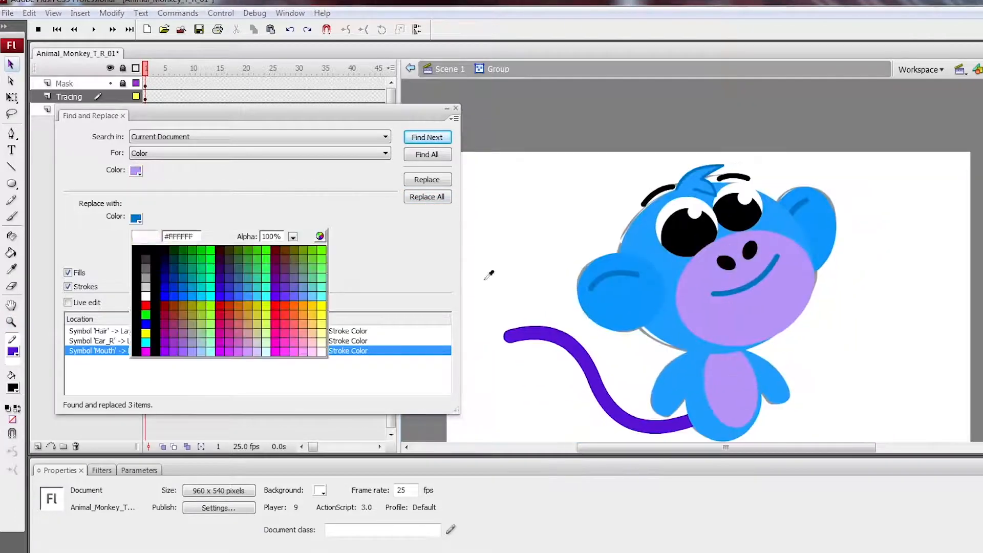
pyautogui.click(610, 302)
pyautogui.click(136, 172)
pyautogui.click(697, 293)
pyautogui.click(136, 219)
pyautogui.click(320, 233)
pyautogui.click(402, 368)
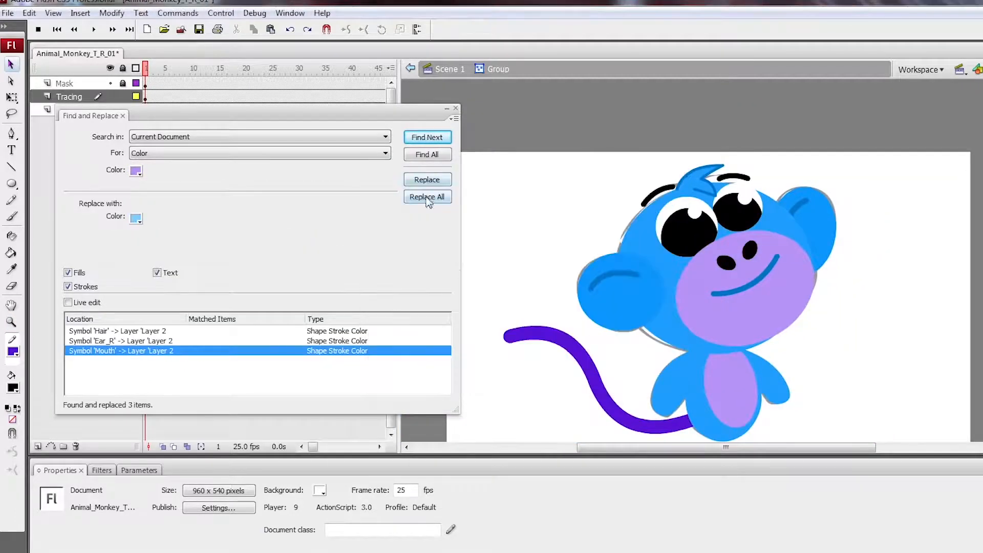
pyautogui.click(427, 197)
# Step: Replace the tail's purple stroke colour with a dark blue
pyautogui.click(136, 171)
pyautogui.click(593, 360)
pyautogui.click(136, 219)
pyautogui.click(321, 233)
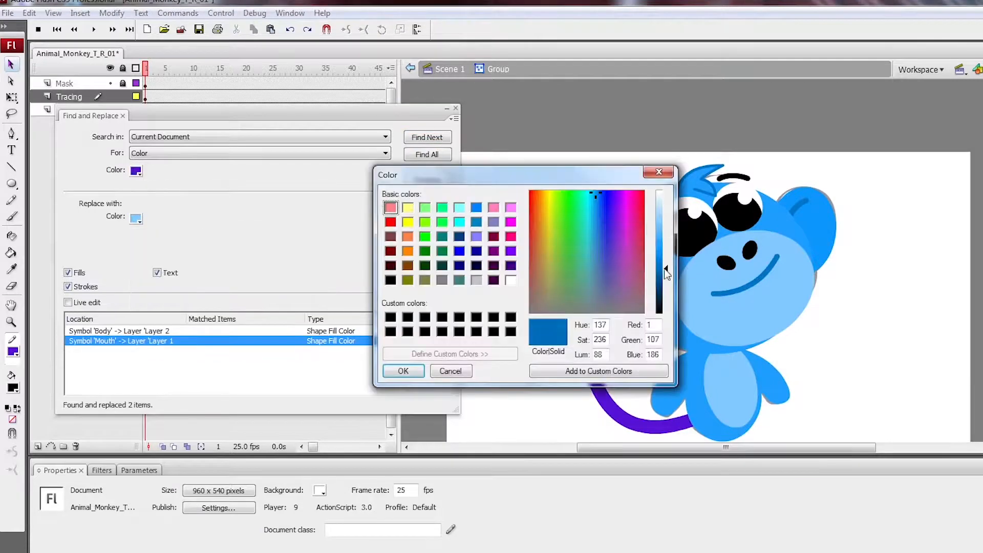
pyautogui.click(402, 369)
pyautogui.click(427, 197)
# Step: Replace the tail's dark blue stroke colour with a slightly brighter blue
pyautogui.click(136, 218)
pyautogui.click(670, 379)
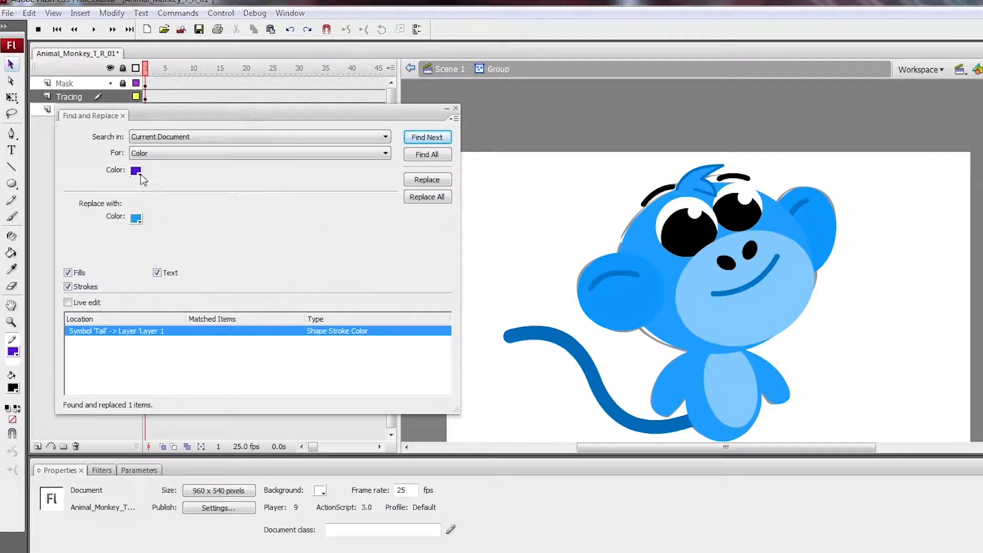
pyautogui.click(136, 218)
pyautogui.click(320, 233)
pyautogui.click(402, 368)
pyautogui.click(427, 197)
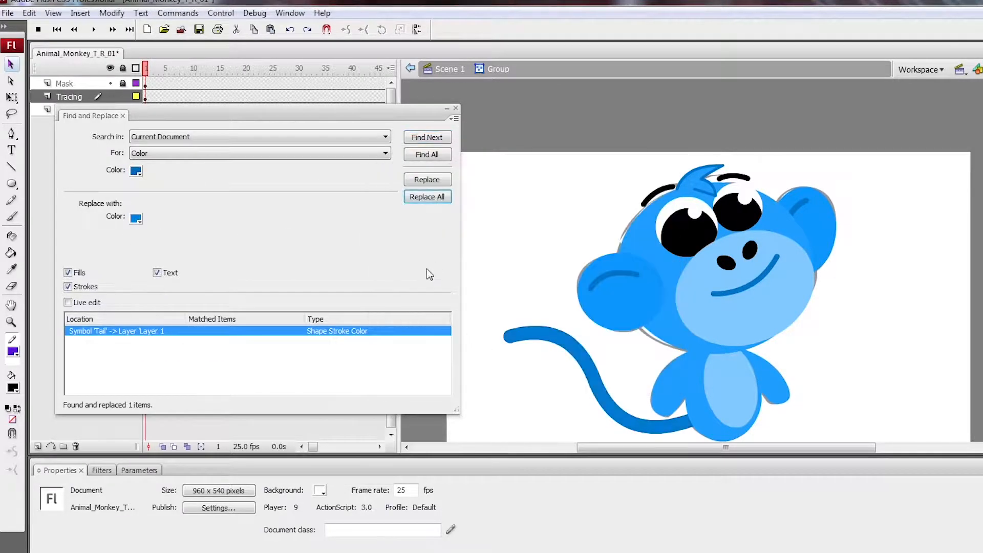
# Step: Close Find and Replace, then exit the monkey group to Scene 1 and save the document
pyautogui.click(446, 108)
pyautogui.click(456, 108)
pyautogui.click(450, 69)
pyautogui.hotkey('ctrl', 's')
# Step: Hide the Rough layer so that only the traced blue monkey shows on the stage
pyautogui.hotkey('ctrl', '-')
pyautogui.press('z')
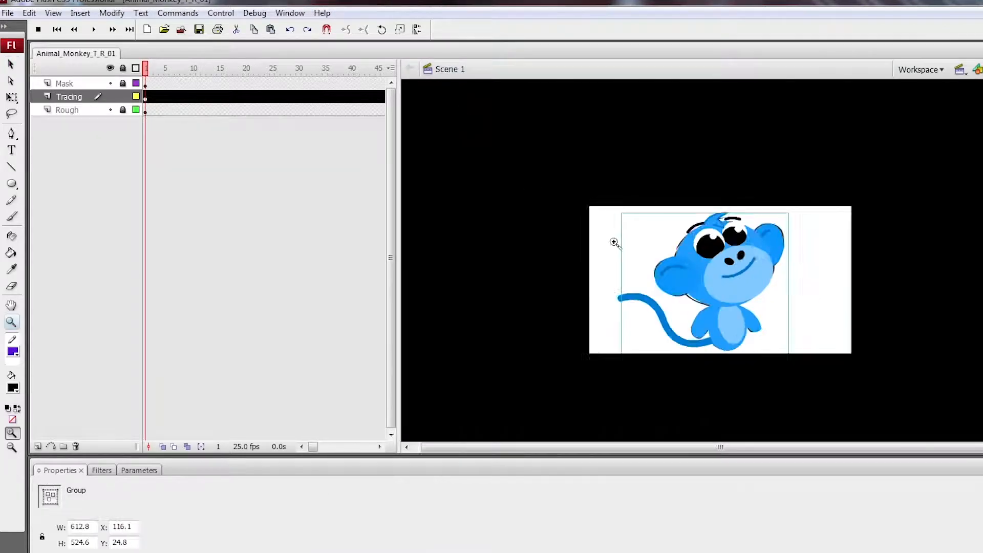
pyautogui.moveTo(612, 241); pyautogui.dragTo(891, 358)
pyautogui.click(110, 110)
pyautogui.moveTo(472, 114); pyautogui.dragTo(944, 375)
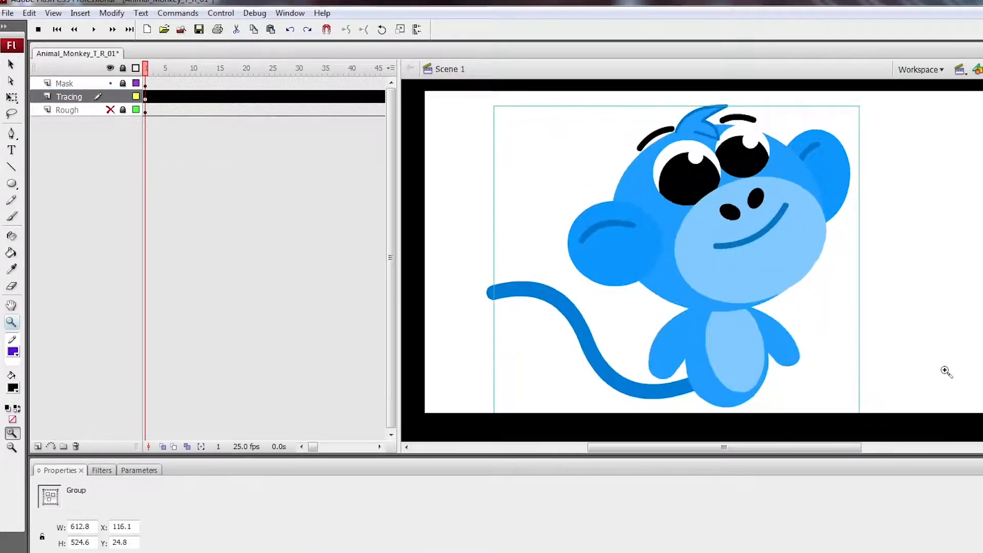